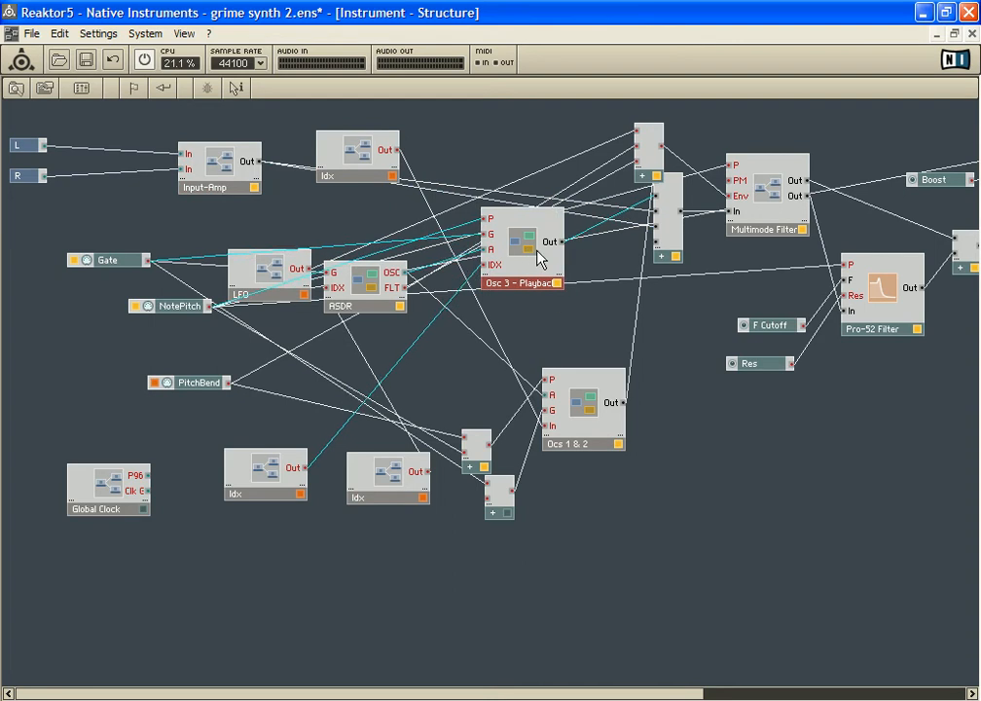
Space out the adder and the Ocs 1 & 2 macro, and add a Stacked Macro to the instrument structure below them
{"action": "left_click_drag", "start_coordinate": [677, 206], "coordinate": [692, 217]}
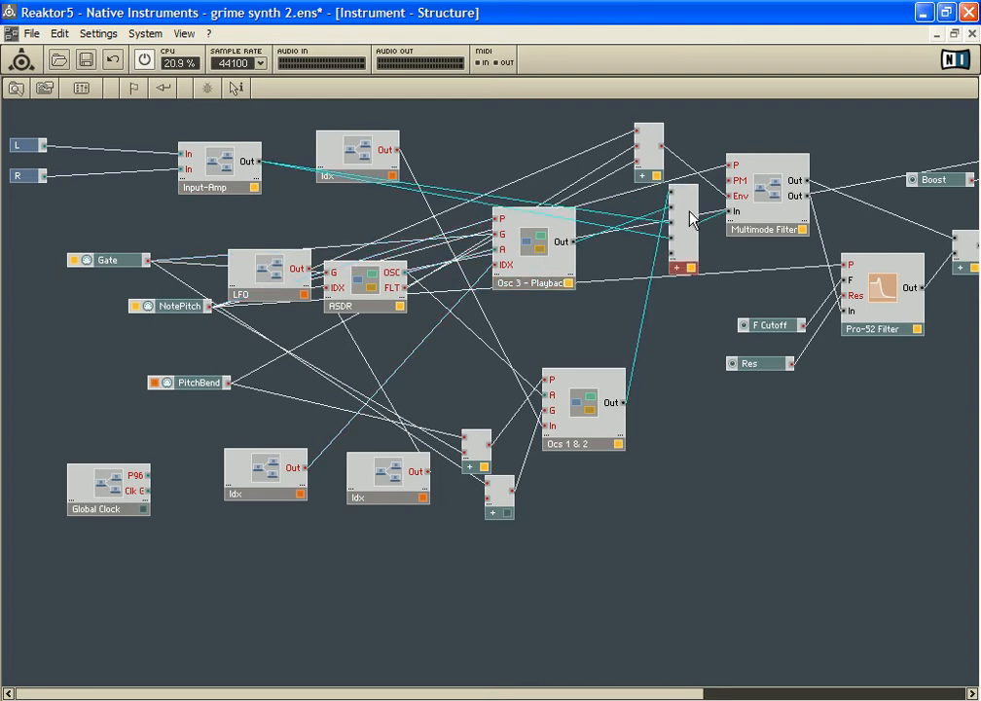
{"action": "left_click_drag", "start_coordinate": [573, 389], "coordinate": [532, 359]}
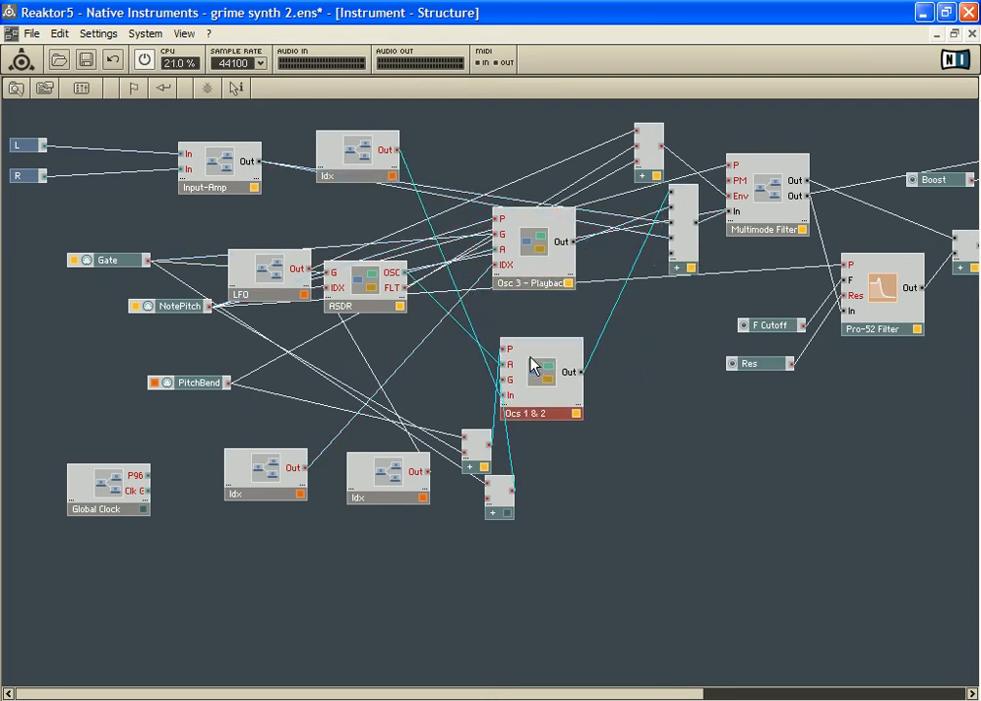
{"action": "right_click", "coordinate": [643, 439]}
{"action": "mouse_move", "coordinate": [738, 449]}
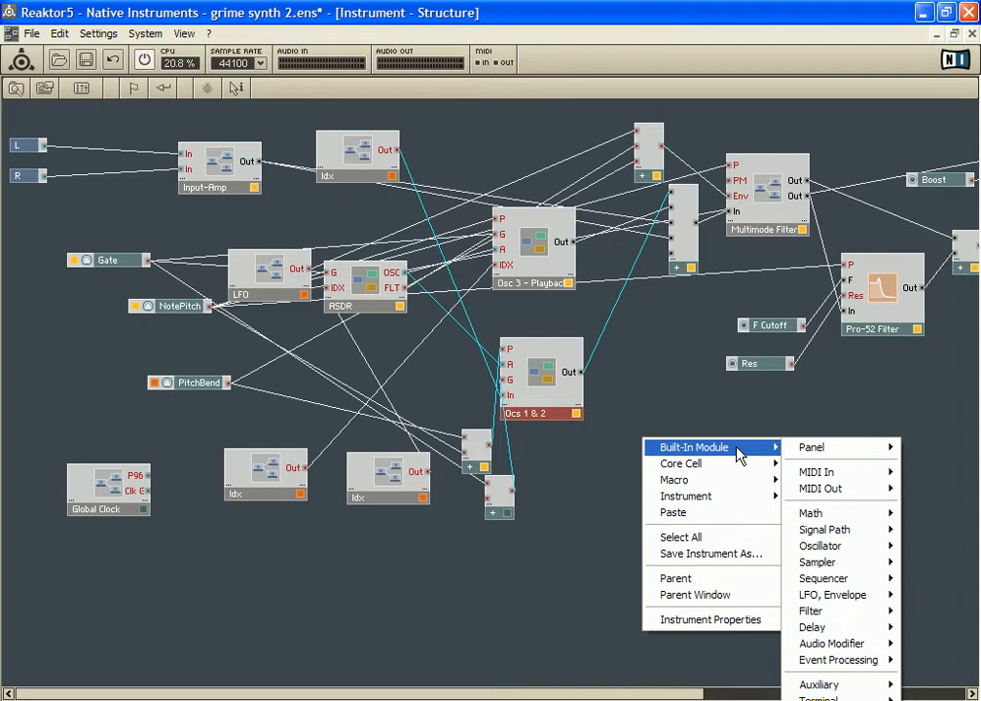
{"action": "mouse_move", "coordinate": [867, 448]}
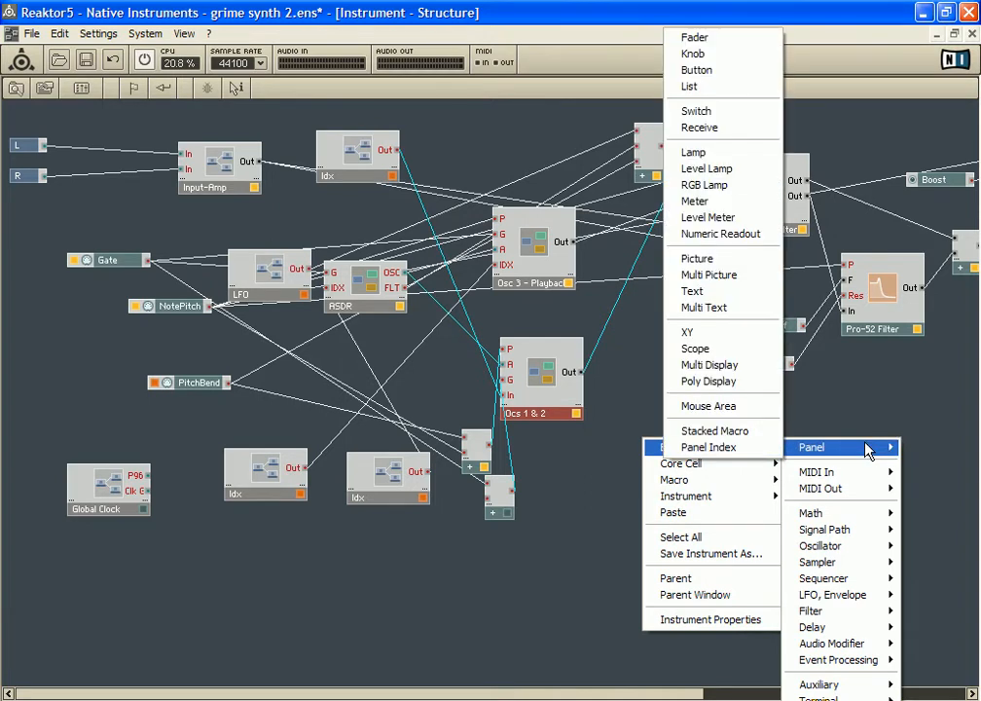
{"action": "mouse_move", "coordinate": [681, 464]}
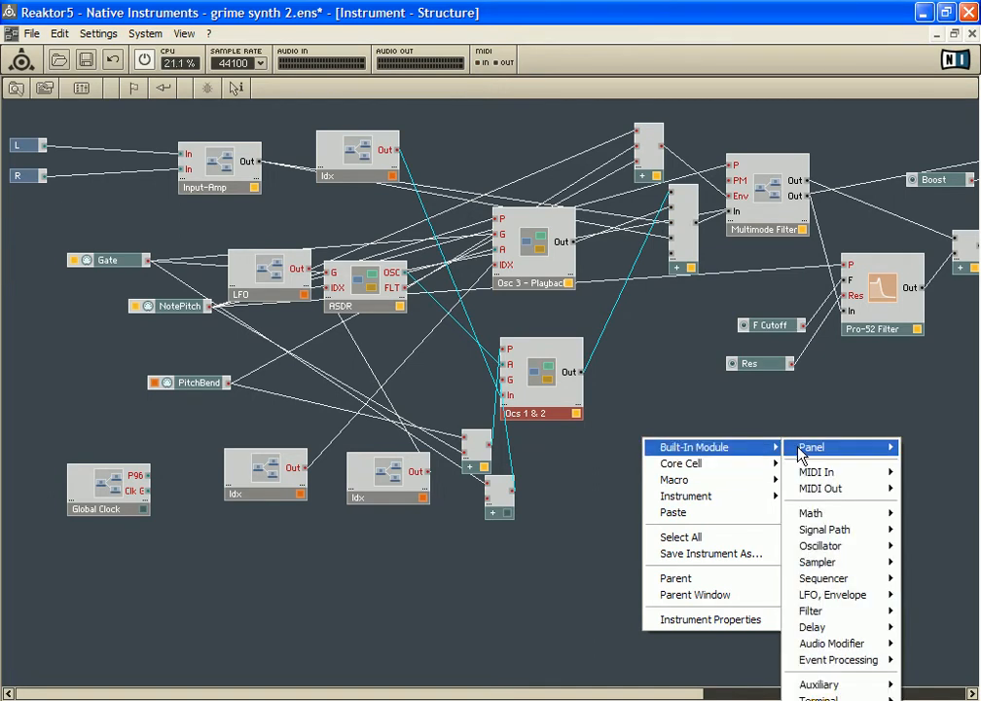
{"action": "mouse_move", "coordinate": [800, 452]}
{"action": "left_click", "coordinate": [725, 496]}
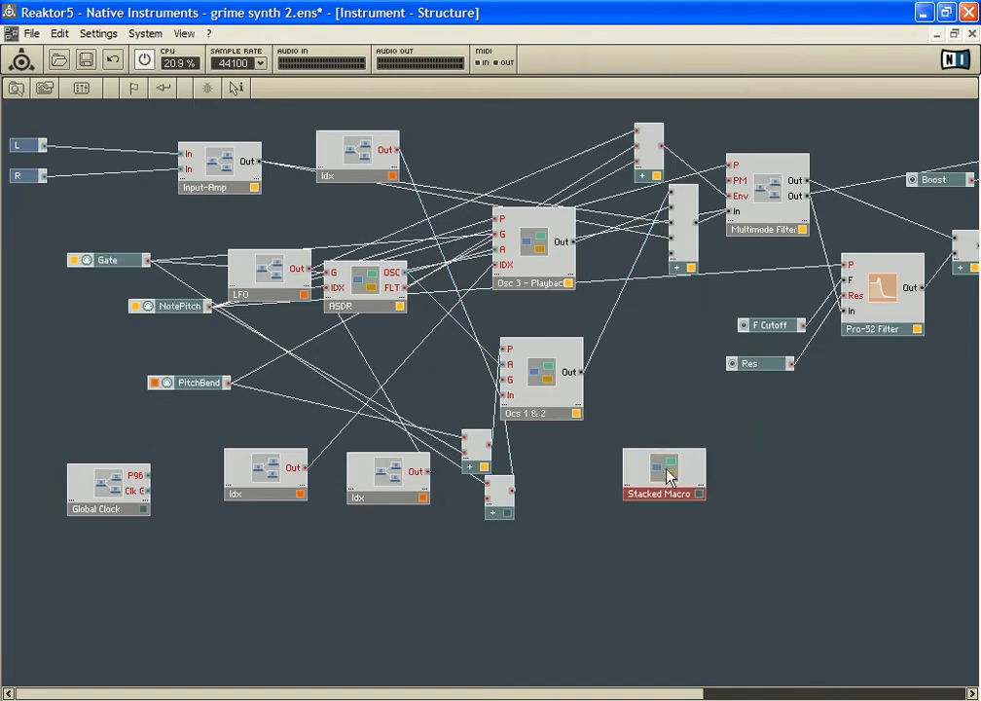
Open the new Stacked Macro and add an In Port on the input side of its empty structure
{"action": "double_click", "coordinate": [656, 485]}
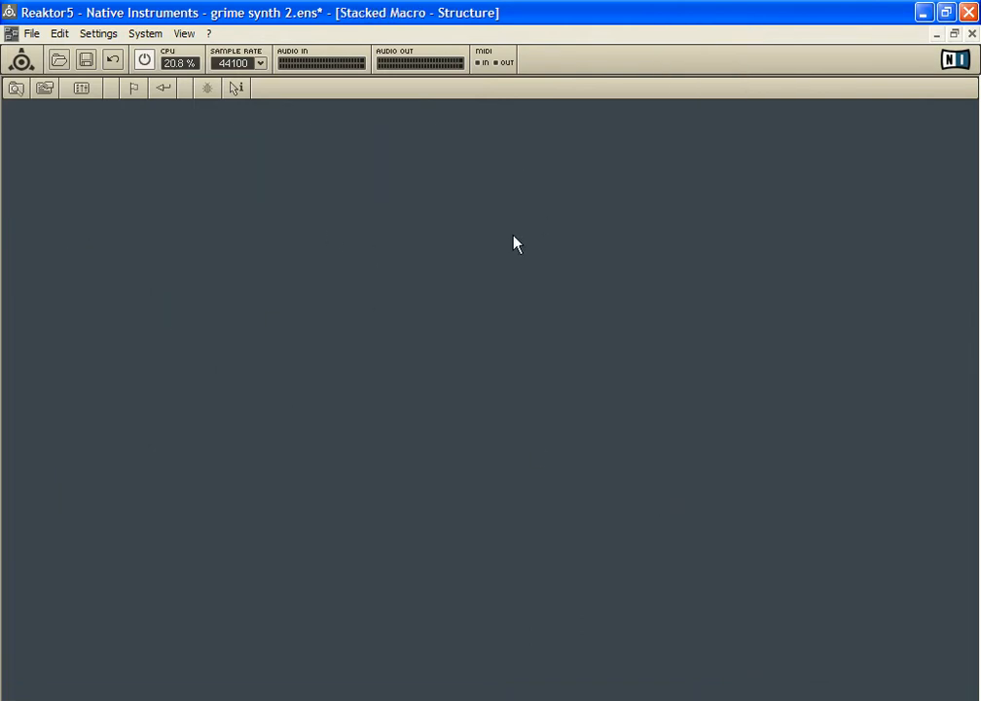
{"action": "right_click", "coordinate": [677, 237]}
{"action": "mouse_move", "coordinate": [770, 249]}
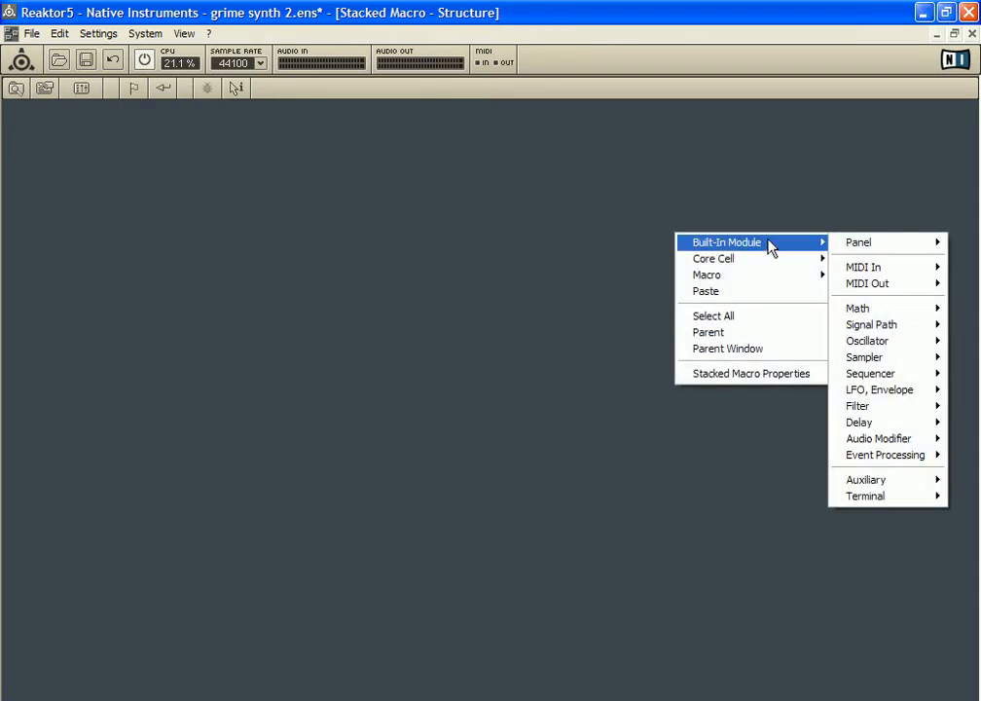
{"action": "mouse_move", "coordinate": [909, 499]}
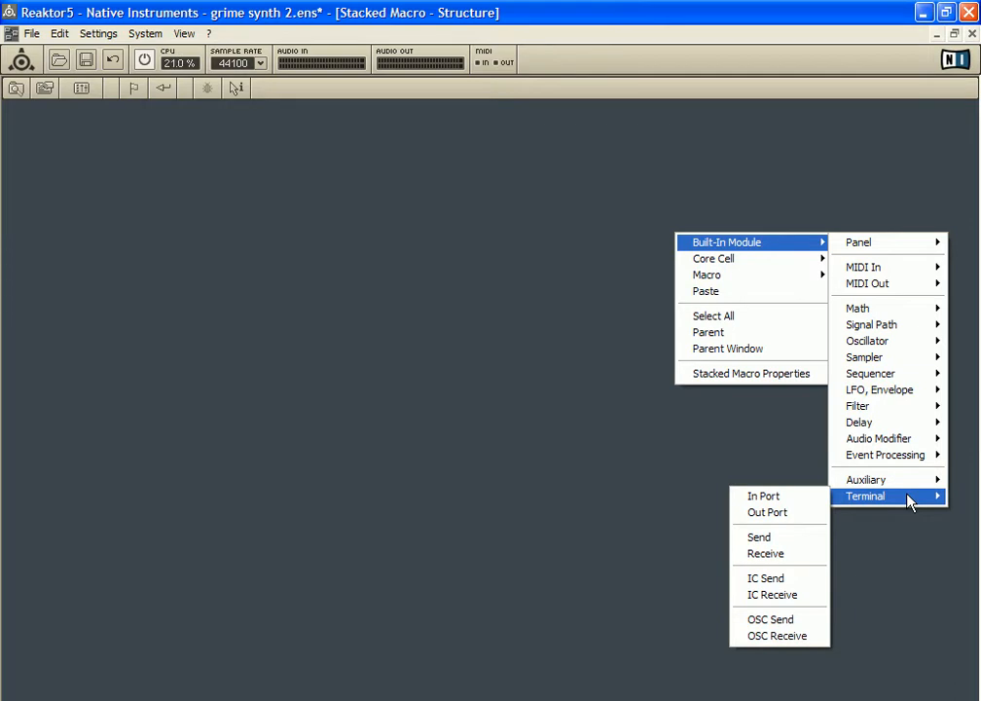
{"action": "left_click", "coordinate": [801, 497]}
{"action": "left_click_drag", "start_coordinate": [686, 238], "coordinate": [231, 216]}
Add an Out Port opposite the In Port, space the two ports far apart at similar height, and return to the instrument structure
{"action": "right_click", "coordinate": [613, 213]}
{"action": "mouse_move", "coordinate": [720, 228]}
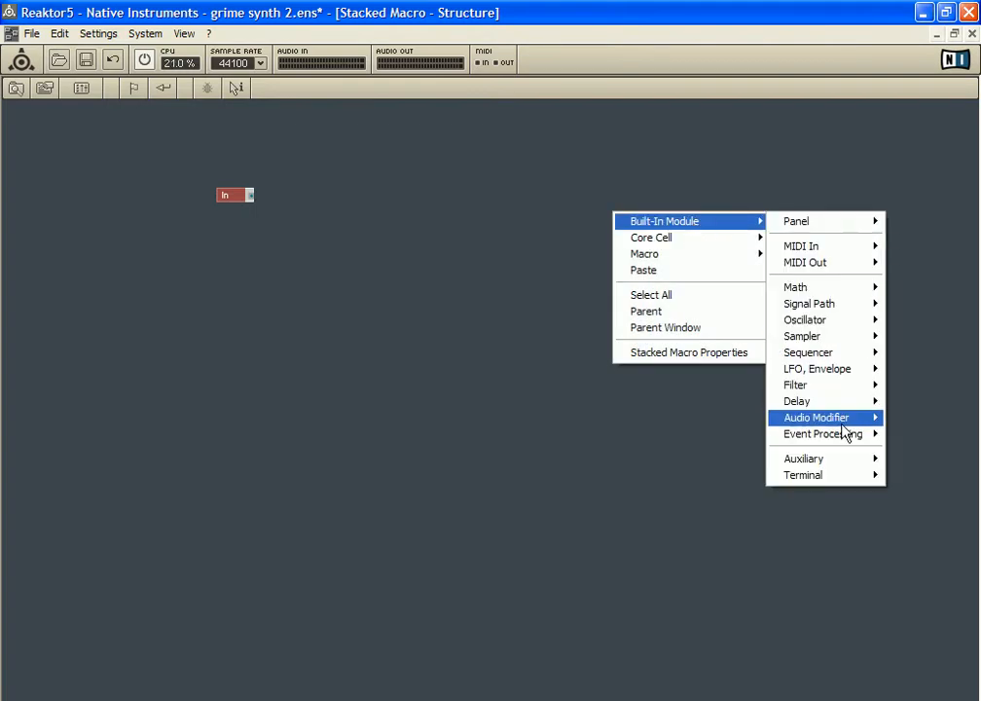
{"action": "mouse_move", "coordinate": [848, 485]}
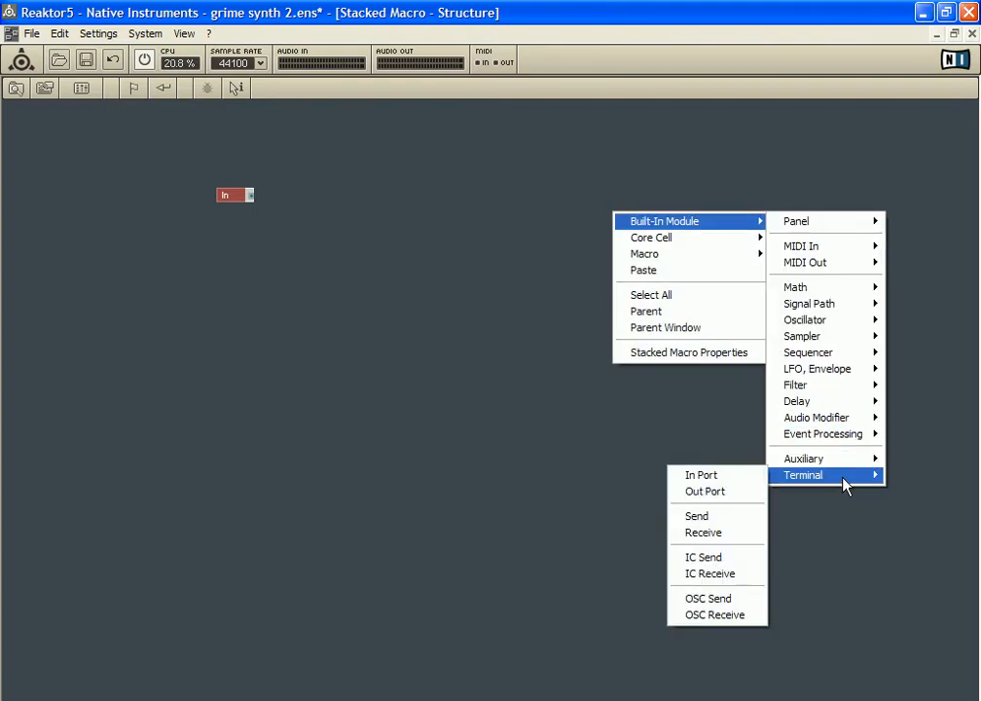
{"action": "left_click", "coordinate": [740, 499]}
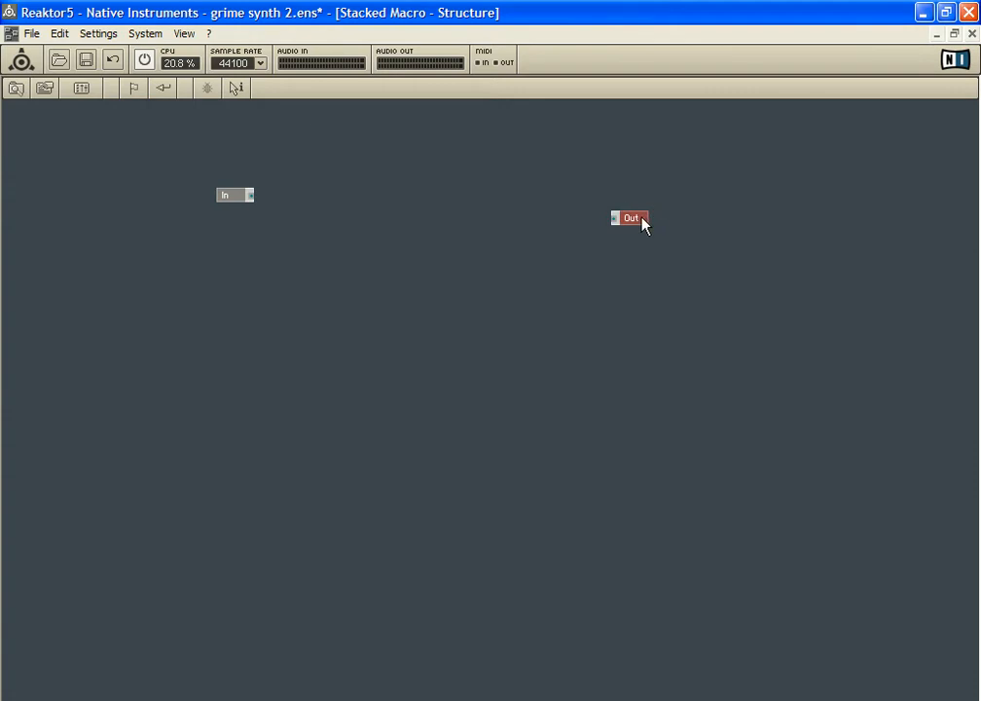
{"action": "left_click_drag", "start_coordinate": [228, 199], "coordinate": [202, 189]}
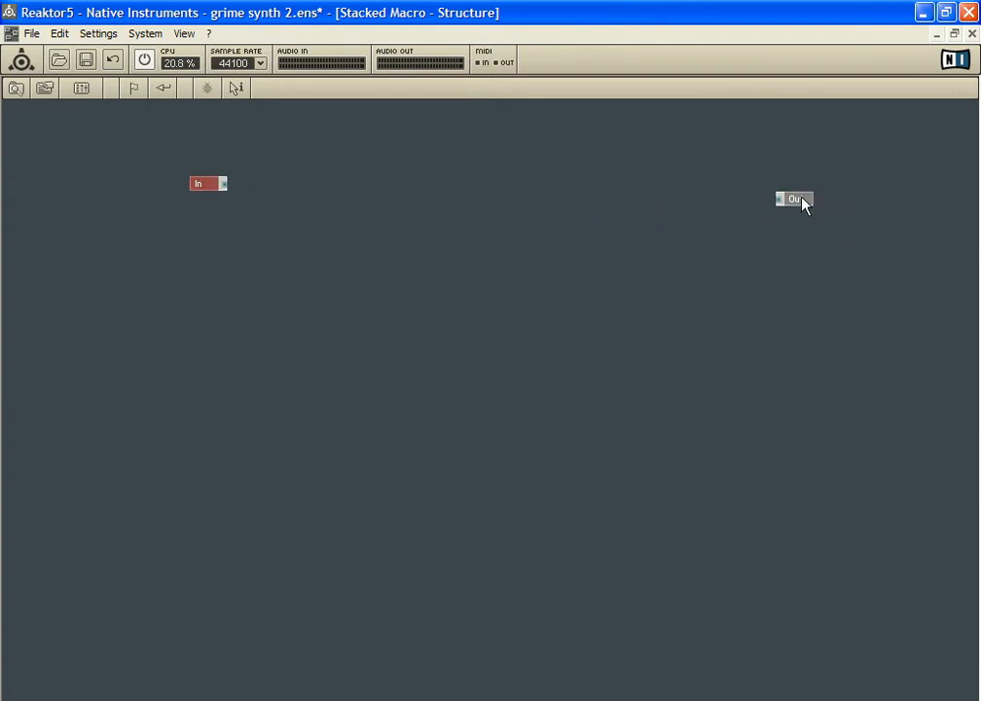
{"action": "left_click_drag", "start_coordinate": [791, 198], "coordinate": [796, 187]}
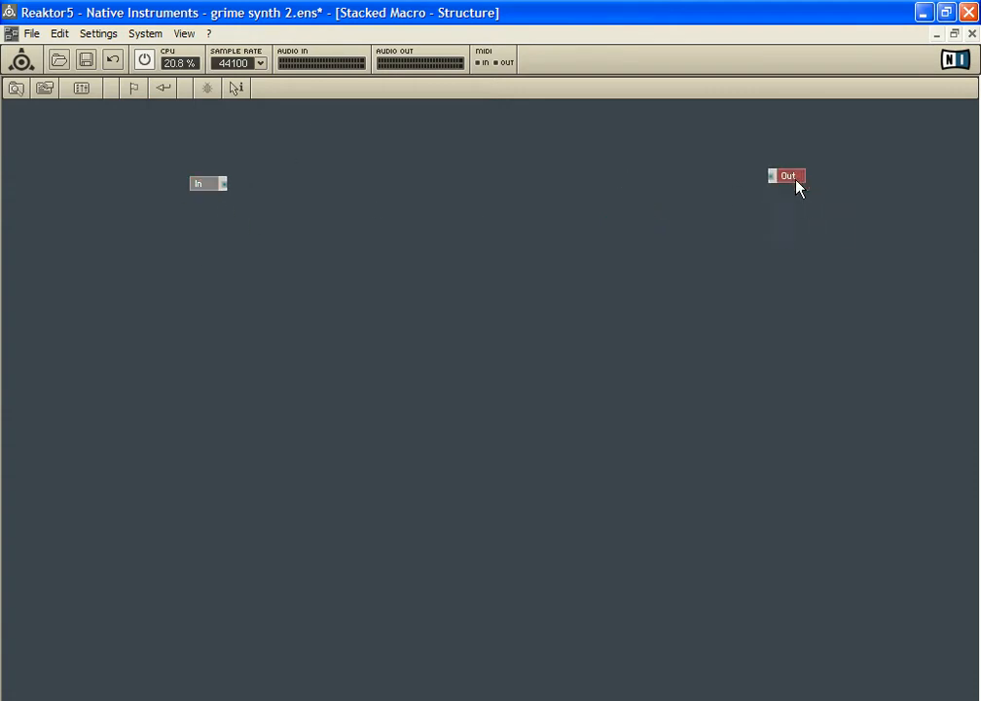
{"action": "double_click", "coordinate": [394, 236]}
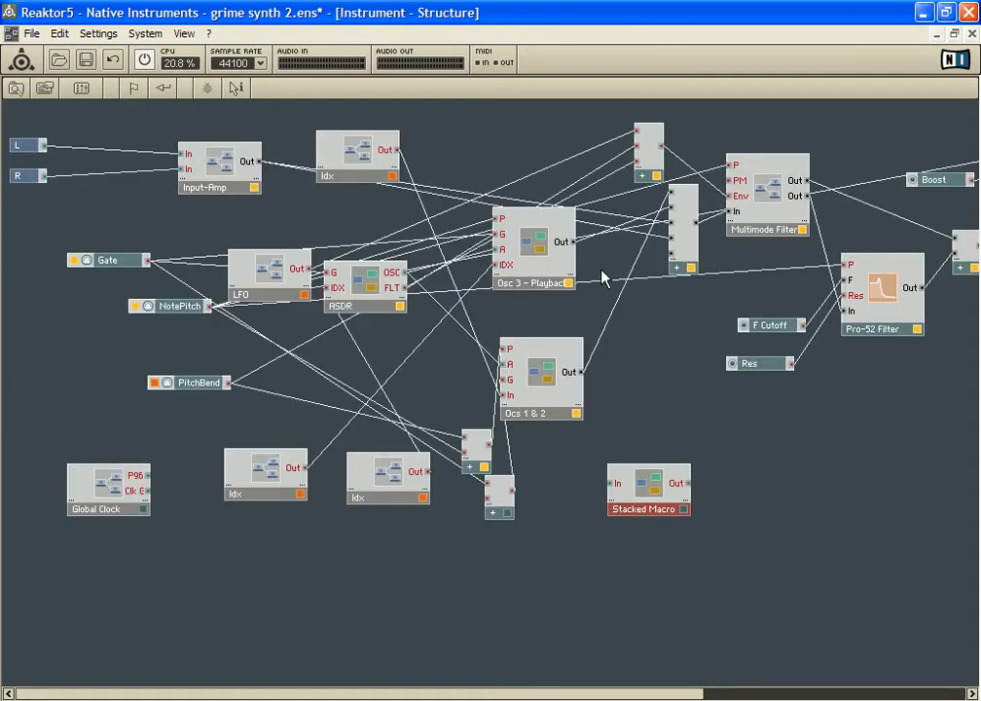
Open the Osc 3 - Playback macro, spread out its Out port, adder and OSC 3 macro, and return to the instrument structure
{"action": "mouse_move", "coordinate": [535, 253]}
{"action": "left_mouse_down"}
{"action": "mouse_move", "coordinate": [564, 256]}
{"action": "mouse_move", "coordinate": [563, 247]}
{"action": "mouse_move", "coordinate": [559, 267]}
{"action": "mouse_move", "coordinate": [543, 258]}
{"action": "left_mouse_up"}
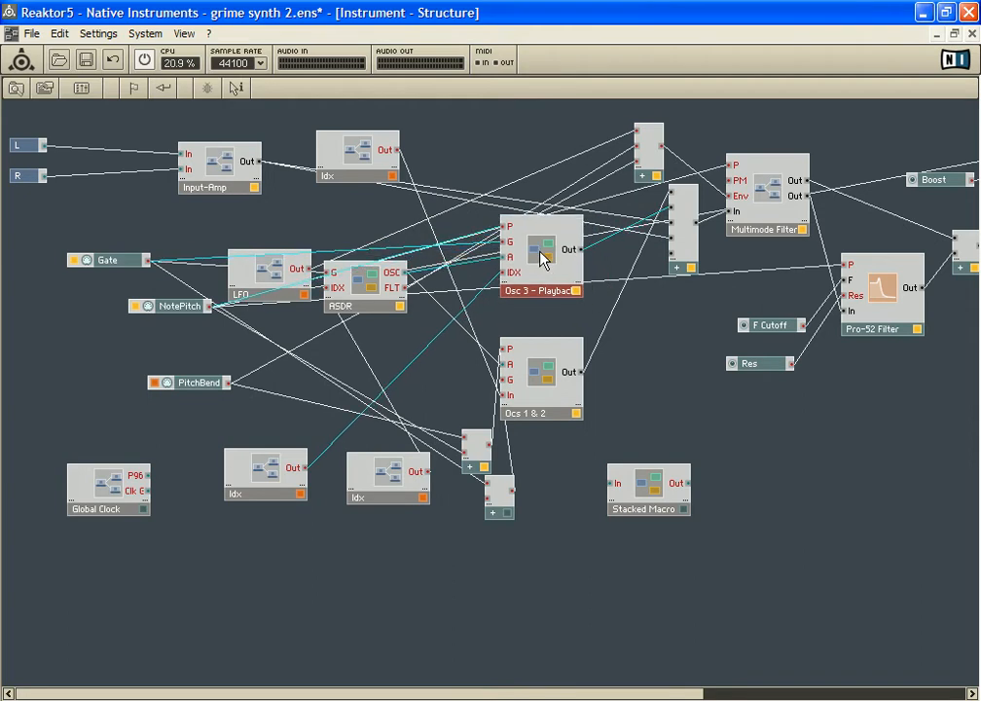
{"action": "double_click", "coordinate": [542, 260]}
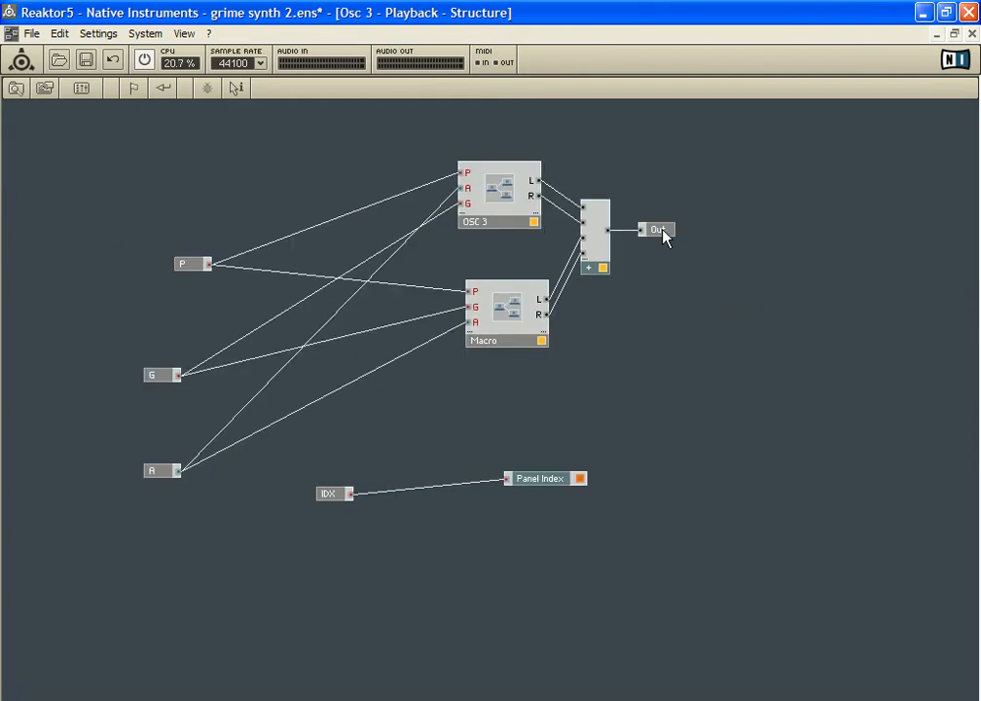
{"action": "left_click_drag", "start_coordinate": [662, 234], "coordinate": [810, 230]}
{"action": "left_click_drag", "start_coordinate": [610, 207], "coordinate": [711, 208]}
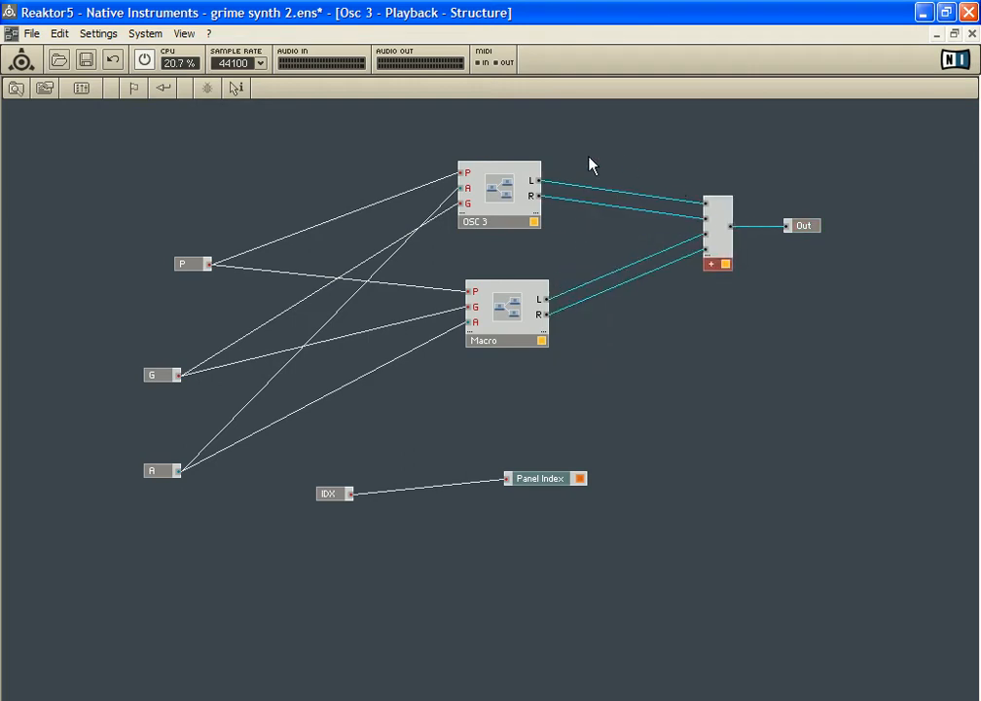
{"action": "left_click", "coordinate": [506, 185]}
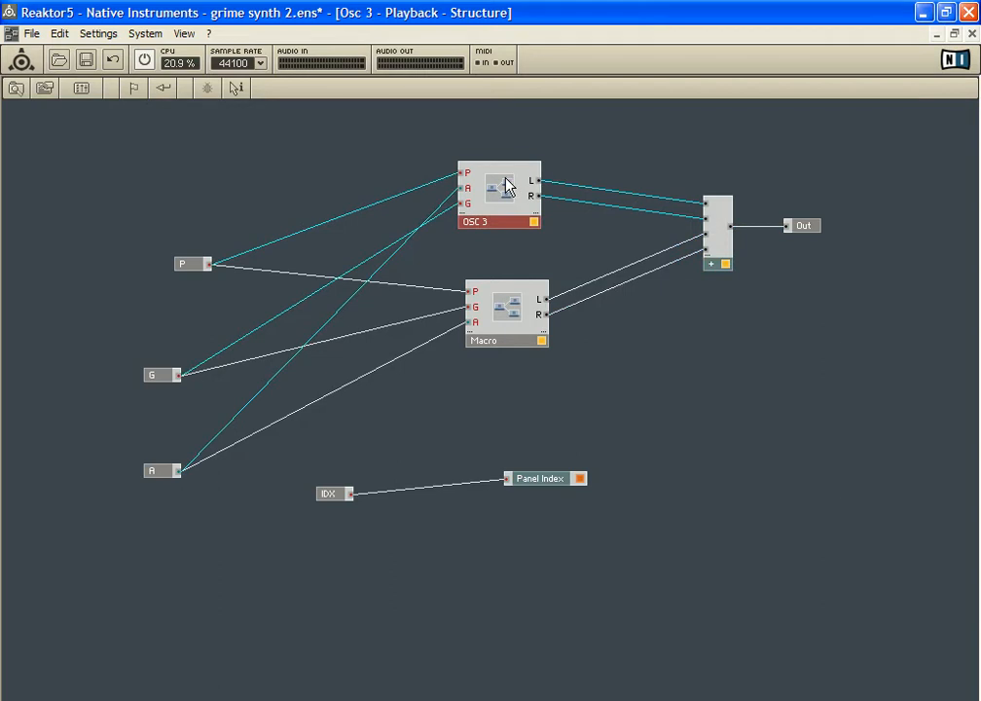
{"action": "mouse_move", "coordinate": [506, 185]}
{"action": "left_mouse_down"}
{"action": "mouse_move", "coordinate": [517, 162]}
{"action": "mouse_move", "coordinate": [503, 182]}
{"action": "left_mouse_up"}
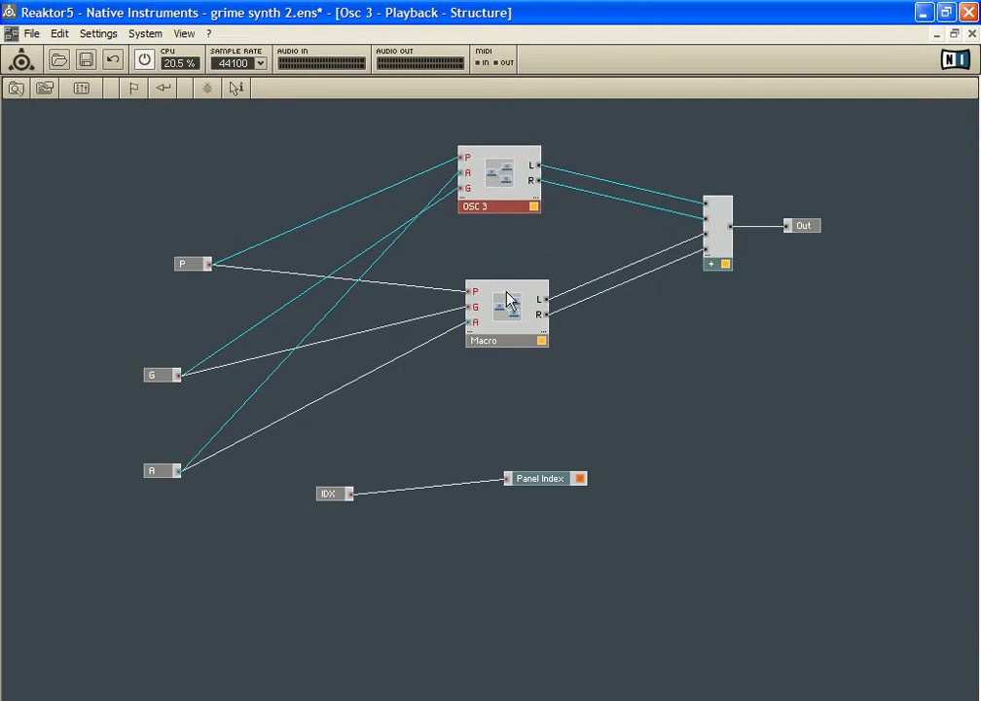
{"action": "left_click", "coordinate": [507, 300]}
{"action": "double_click", "coordinate": [521, 254]}
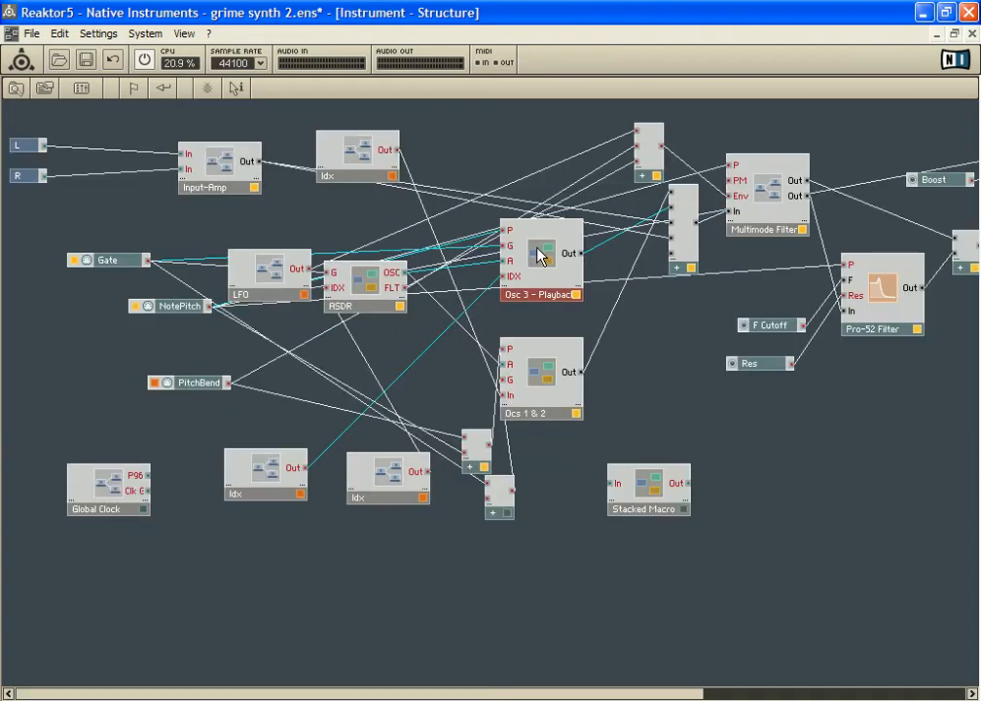
Open the Ocs 1 & 2 macro and move its OSC 1 and OSC 2 macros upward
{"action": "double_click", "coordinate": [539, 254]}
{"action": "double_click", "coordinate": [538, 254]}
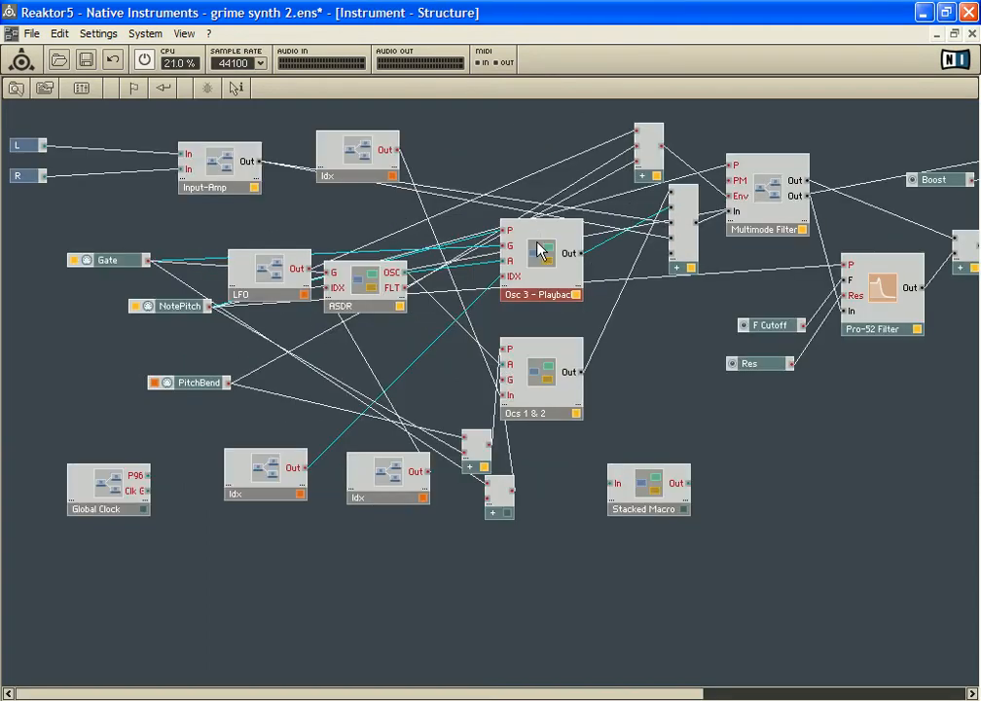
{"action": "double_click", "coordinate": [534, 358]}
{"action": "left_click_drag", "start_coordinate": [558, 248], "coordinate": [573, 186]}
{"action": "left_click_drag", "start_coordinate": [566, 341], "coordinate": [568, 315]}
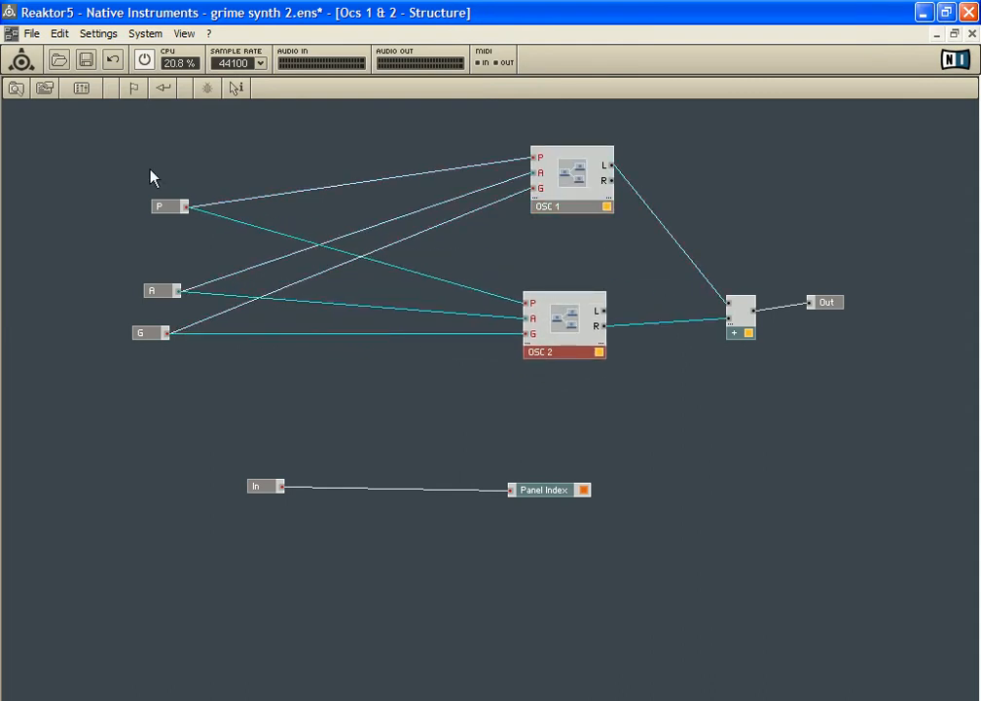
Align the P, A and G input ports of Ocs 1 & 2 in an evenly spaced column
{"action": "left_click_drag", "start_coordinate": [160, 207], "coordinate": [148, 172]}
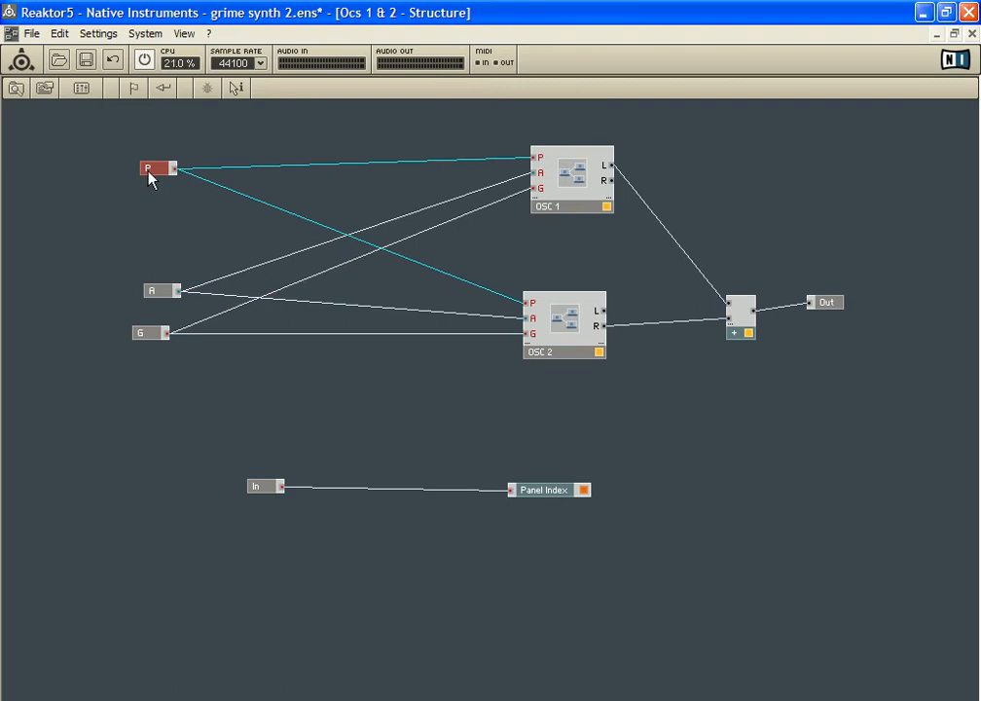
{"action": "left_click_drag", "start_coordinate": [153, 295], "coordinate": [151, 245]}
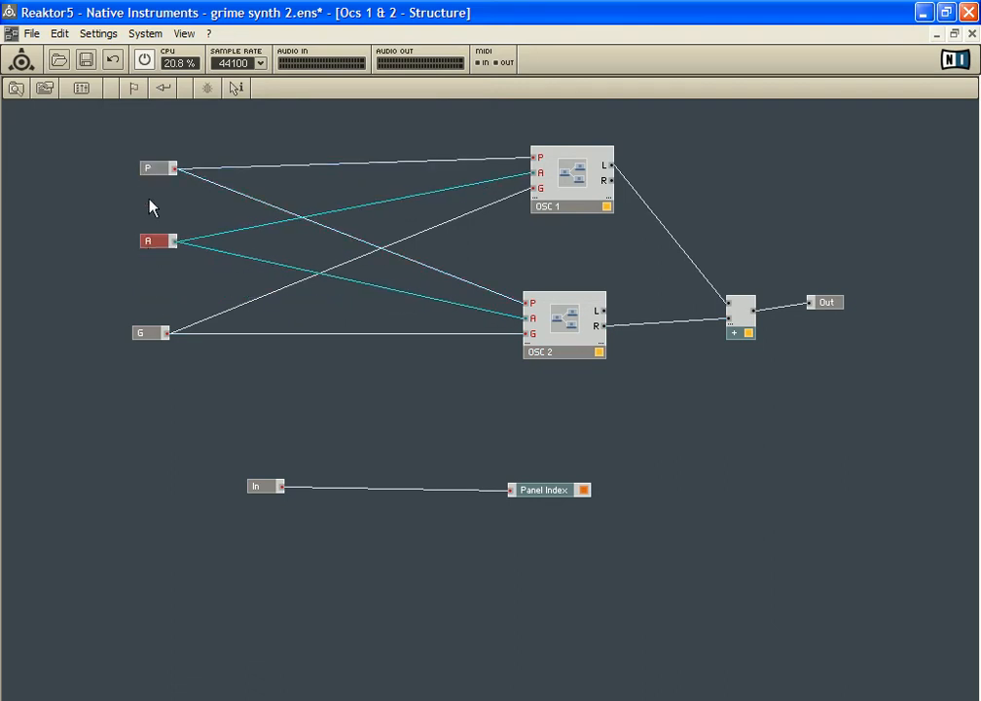
{"action": "left_click_drag", "start_coordinate": [169, 178], "coordinate": [157, 167]}
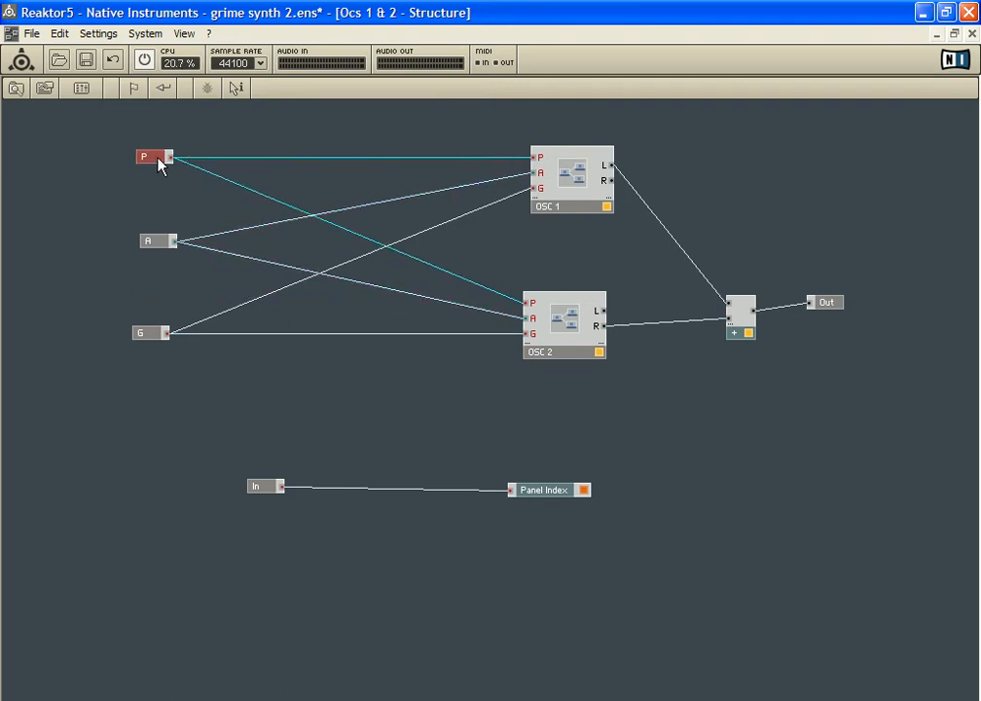
{"action": "mouse_move", "coordinate": [156, 245]}
{"action": "left_mouse_down"}
{"action": "mouse_move", "coordinate": [136, 247]}
{"action": "mouse_move", "coordinate": [151, 251]}
{"action": "left_mouse_up"}
{"action": "mouse_move", "coordinate": [147, 335]}
{"action": "left_mouse_down"}
{"action": "mouse_move", "coordinate": [159, 327]}
{"action": "mouse_move", "coordinate": [150, 326]}
{"action": "left_mouse_up"}
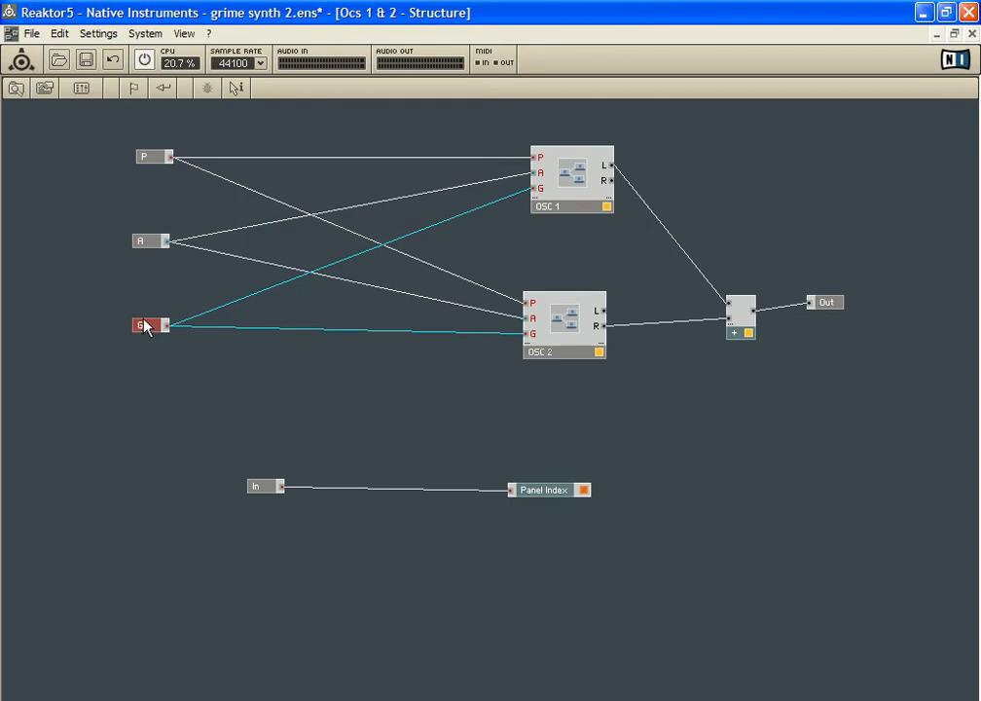
Shift OSC 1 closer to the input ports and arrange the P, A and G ports inside it in a column
{"action": "left_click", "coordinate": [578, 177]}
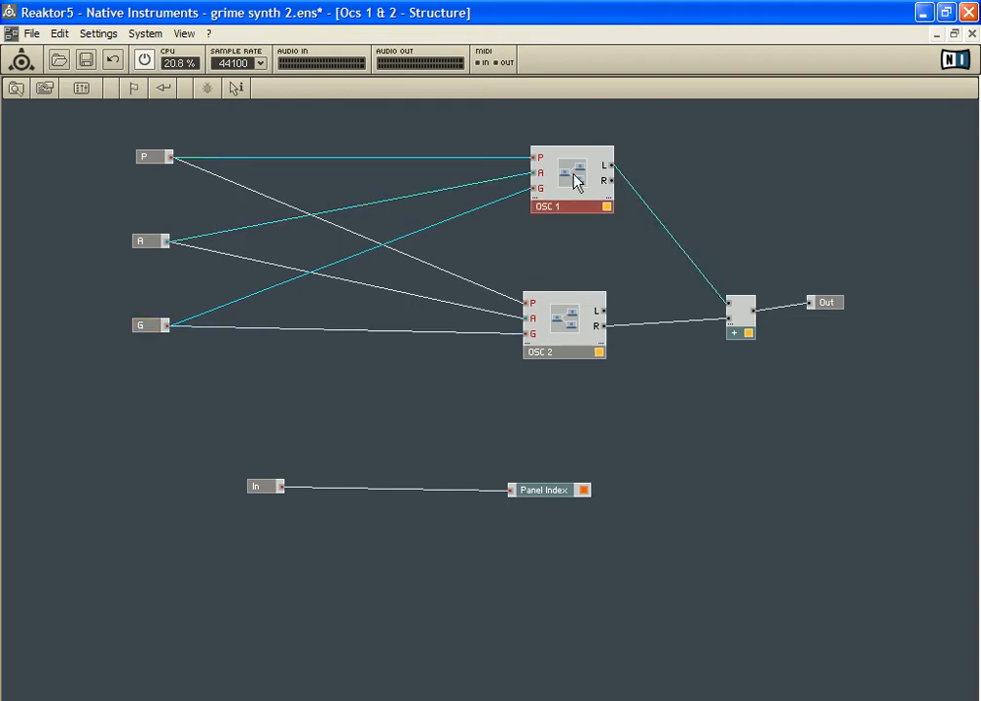
{"action": "left_click_drag", "start_coordinate": [567, 179], "coordinate": [526, 187]}
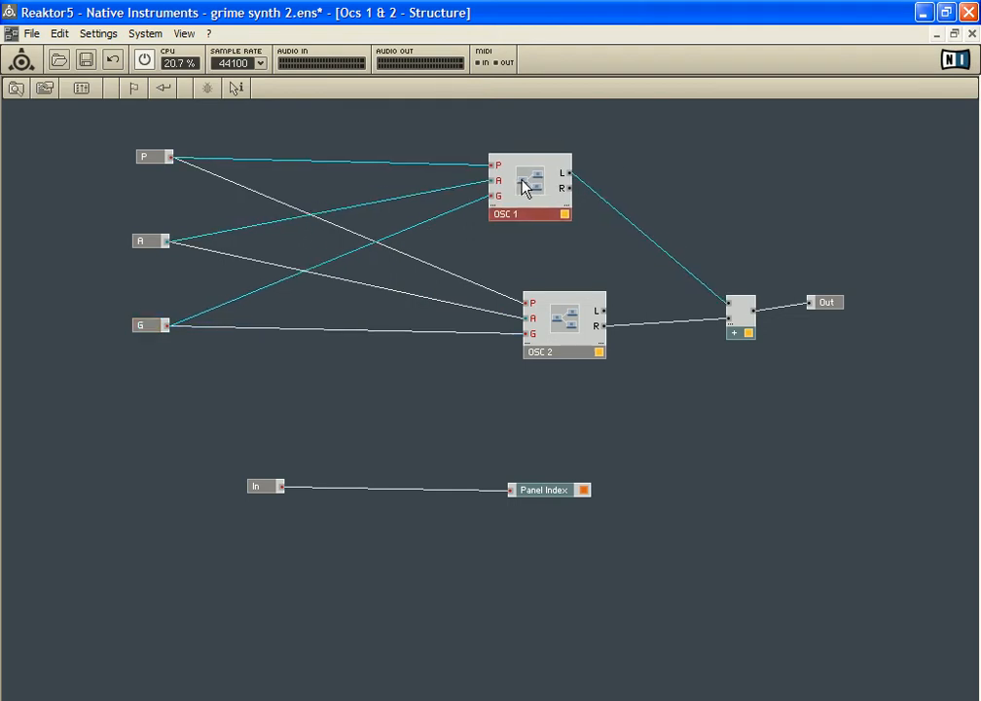
{"action": "double_click", "coordinate": [526, 187]}
{"action": "left_click_drag", "start_coordinate": [36, 202], "coordinate": [70, 172]}
{"action": "left_click_drag", "start_coordinate": [99, 329], "coordinate": [96, 267]}
{"action": "left_click_drag", "start_coordinate": [122, 409], "coordinate": [87, 371]}
{"action": "mouse_move", "coordinate": [102, 270]}
{"action": "left_mouse_down"}
{"action": "mouse_move", "coordinate": [72, 274]}
{"action": "mouse_move", "coordinate": [93, 268]}
{"action": "left_mouse_up"}
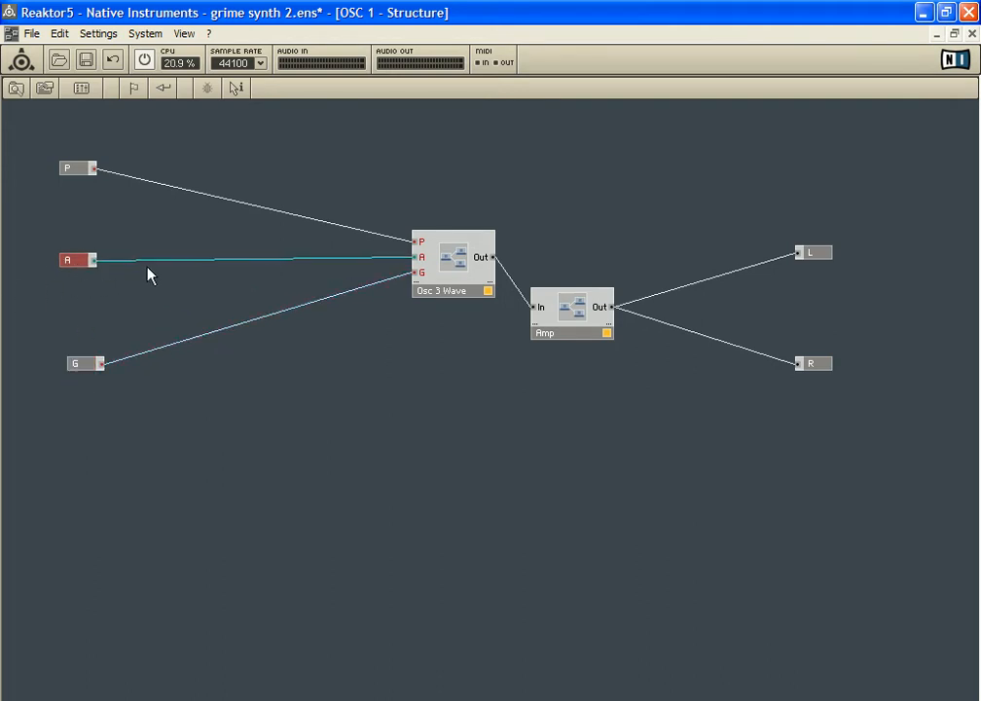
{"action": "double_click", "coordinate": [151, 311]}
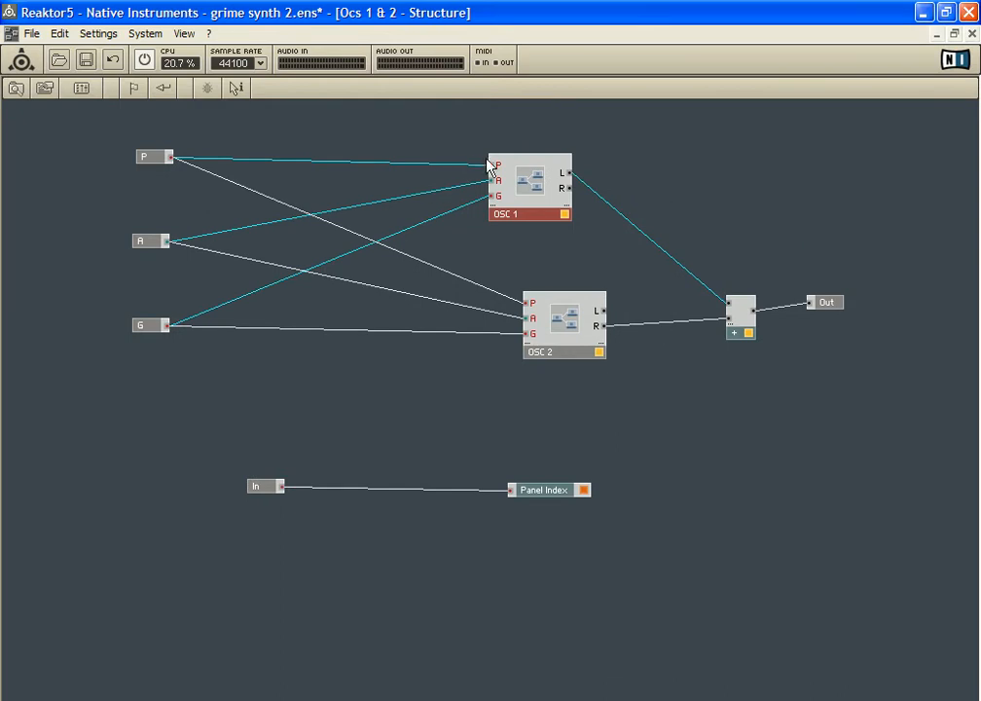
Reopen OSC 1 and line up the Osc 3 Wave and Amp macros between its input and output ports
{"action": "double_click", "coordinate": [523, 199]}
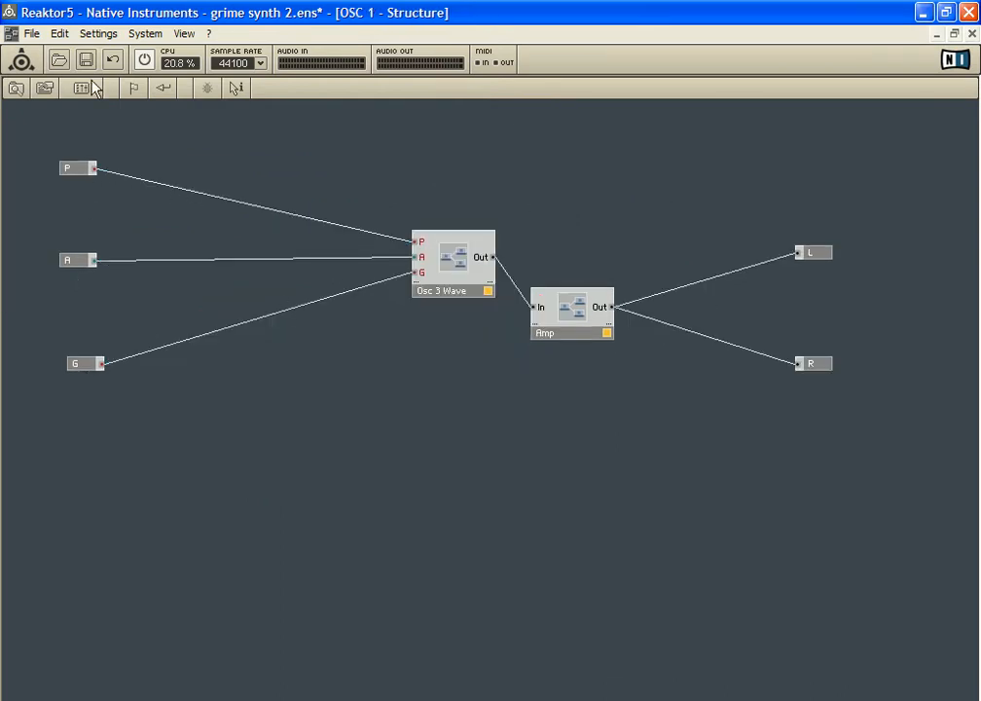
{"action": "left_click_drag", "start_coordinate": [471, 244], "coordinate": [428, 288]}
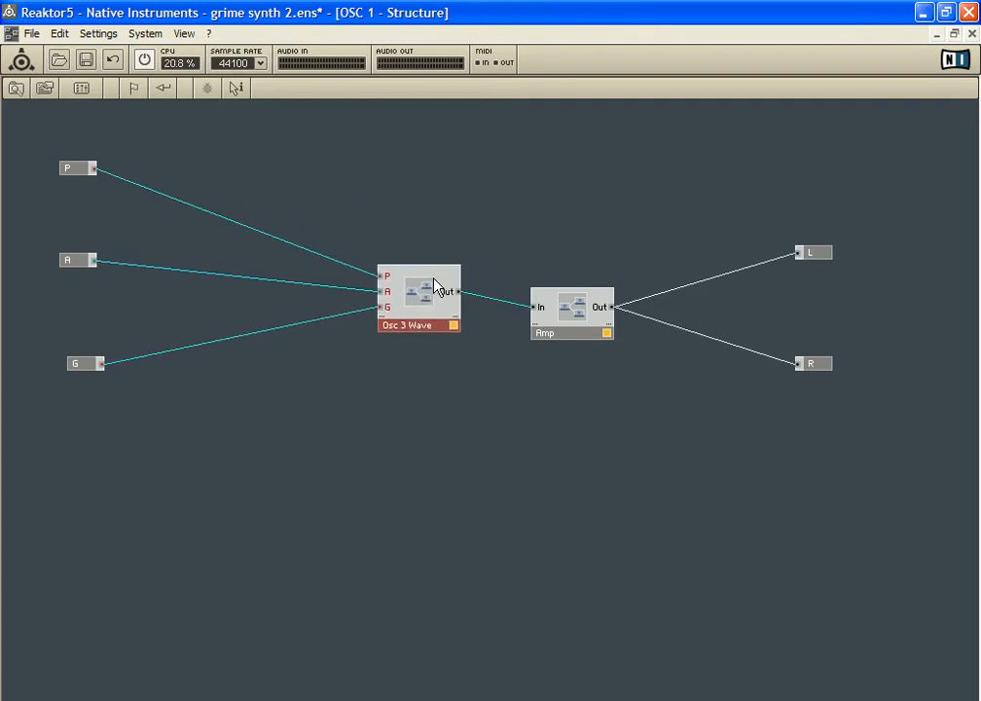
{"action": "mouse_move", "coordinate": [574, 312]}
{"action": "left_mouse_down"}
{"action": "mouse_move", "coordinate": [565, 313]}
{"action": "mouse_move", "coordinate": [567, 303]}
{"action": "left_mouse_up"}
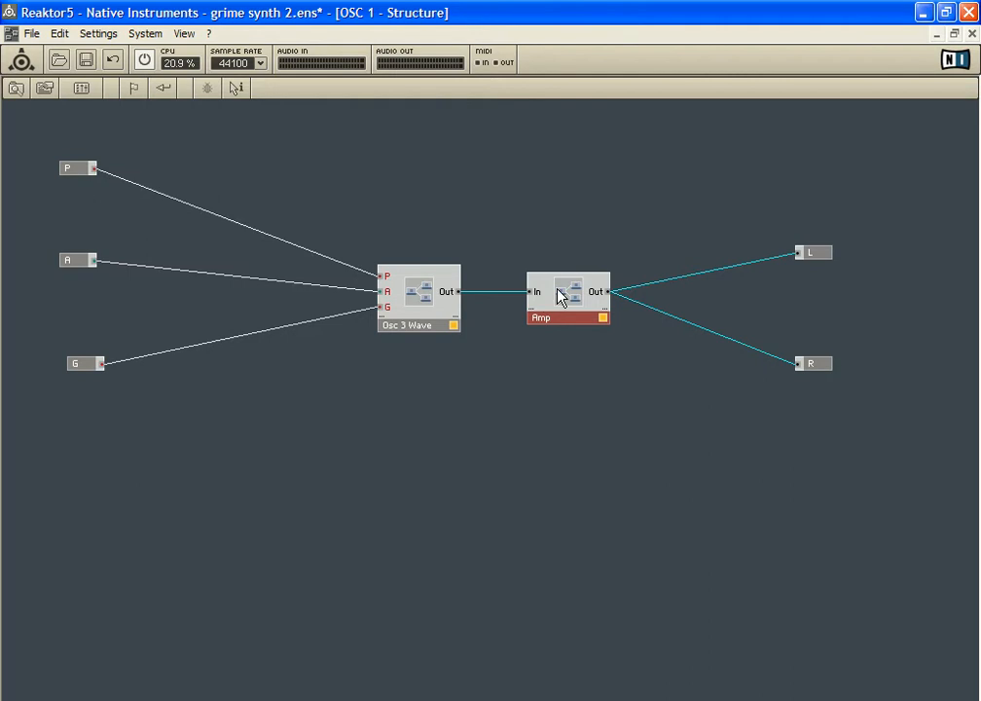
Open the Amp macro and add a second In Port below the existing In port
{"action": "double_click", "coordinate": [560, 298]}
{"action": "right_click", "coordinate": [55, 245]}
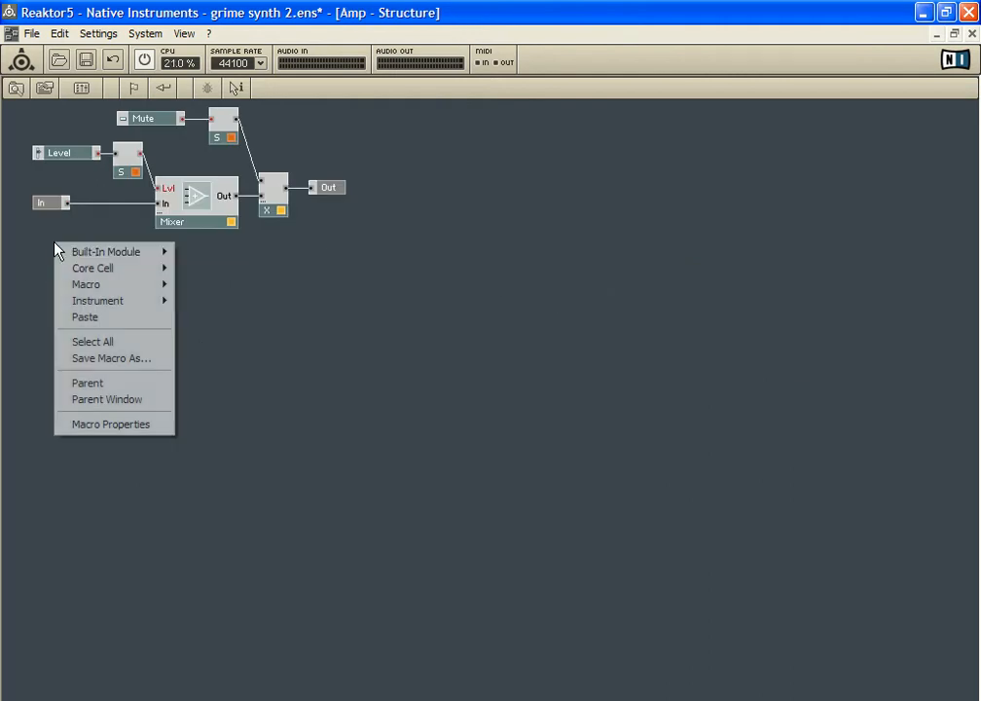
{"action": "mouse_move", "coordinate": [116, 252]}
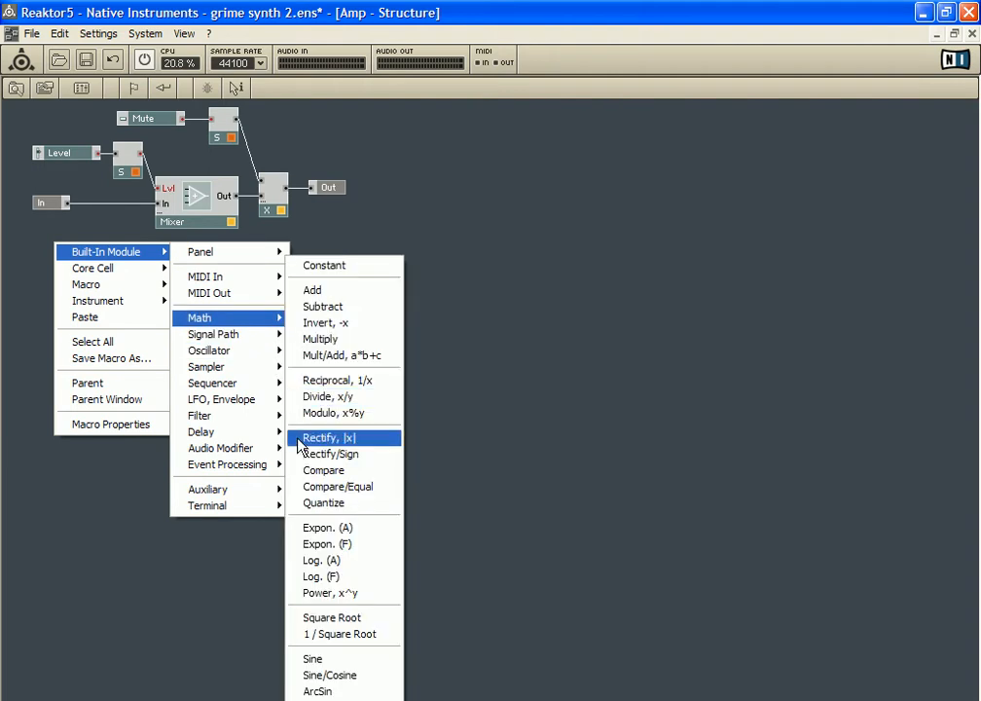
{"action": "left_click", "coordinate": [297, 506]}
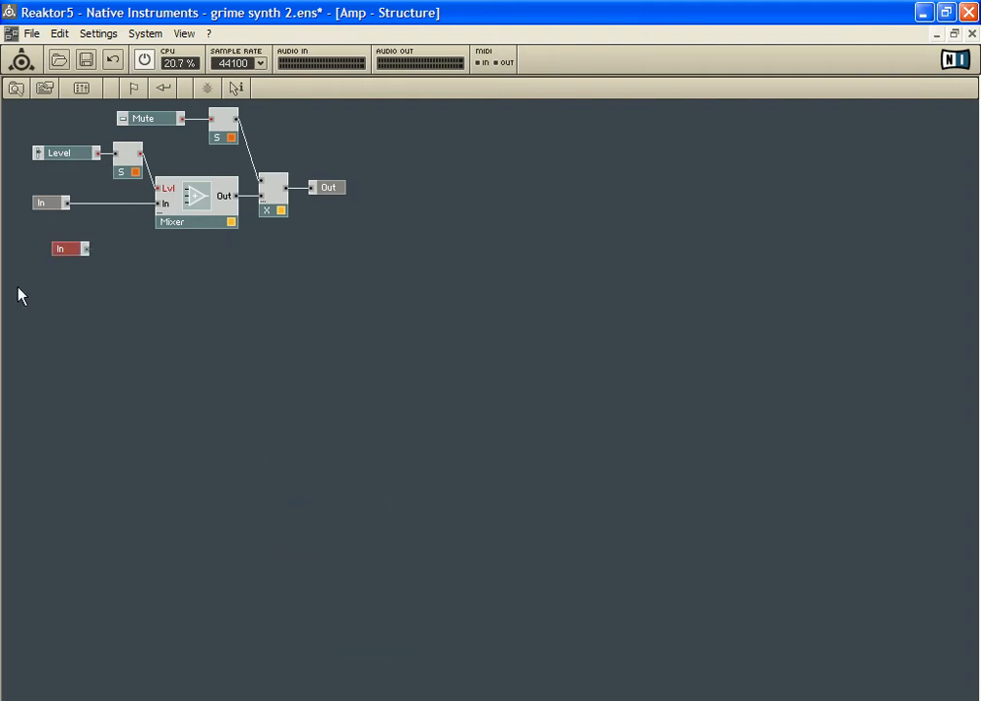
{"action": "right_click", "coordinate": [115, 236]}
{"action": "mouse_move", "coordinate": [170, 242]}
{"action": "mouse_move", "coordinate": [311, 310]}
{"action": "left_click", "coordinate": [387, 290]}
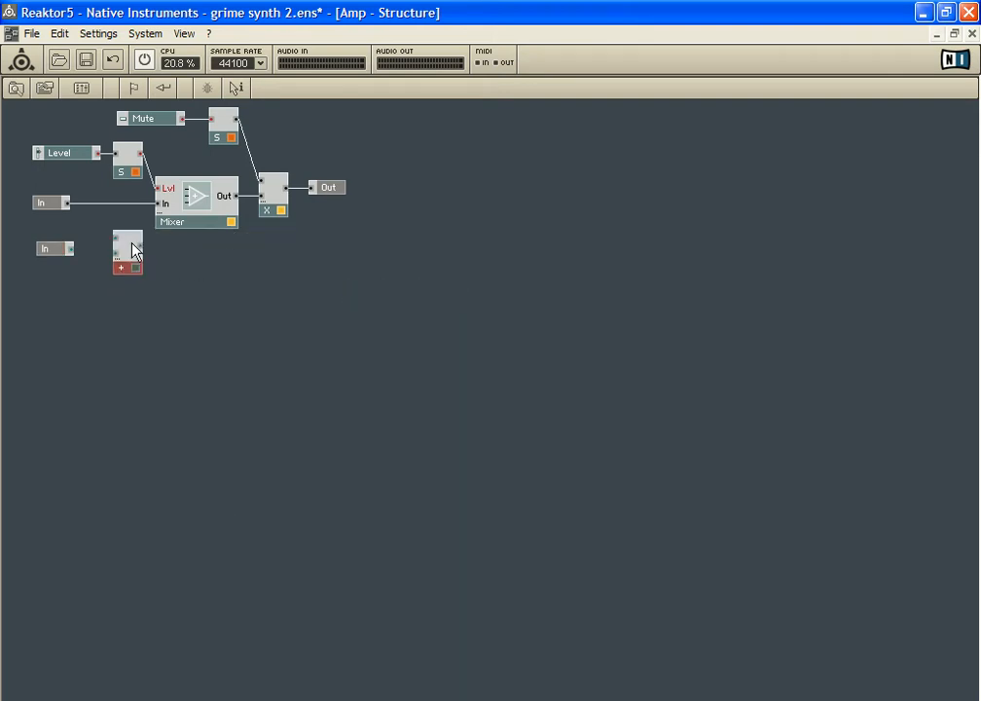
{"action": "left_click_drag", "start_coordinate": [135, 252], "coordinate": [124, 236]}
{"action": "right_click", "coordinate": [112, 253]}
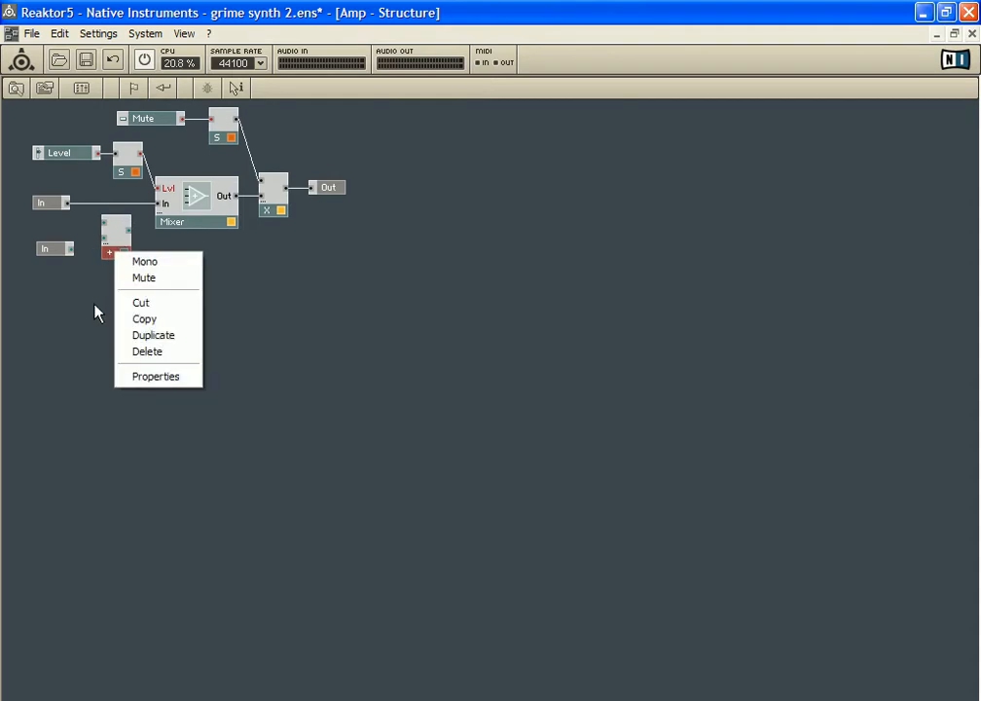
{"action": "left_click", "coordinate": [144, 303]}
Cut the unconnected second In port from the Amp macro and return to the OSC 1 structure
{"action": "right_click", "coordinate": [56, 251]}
{"action": "left_click", "coordinate": [103, 290]}
{"action": "double_click", "coordinate": [112, 280]}
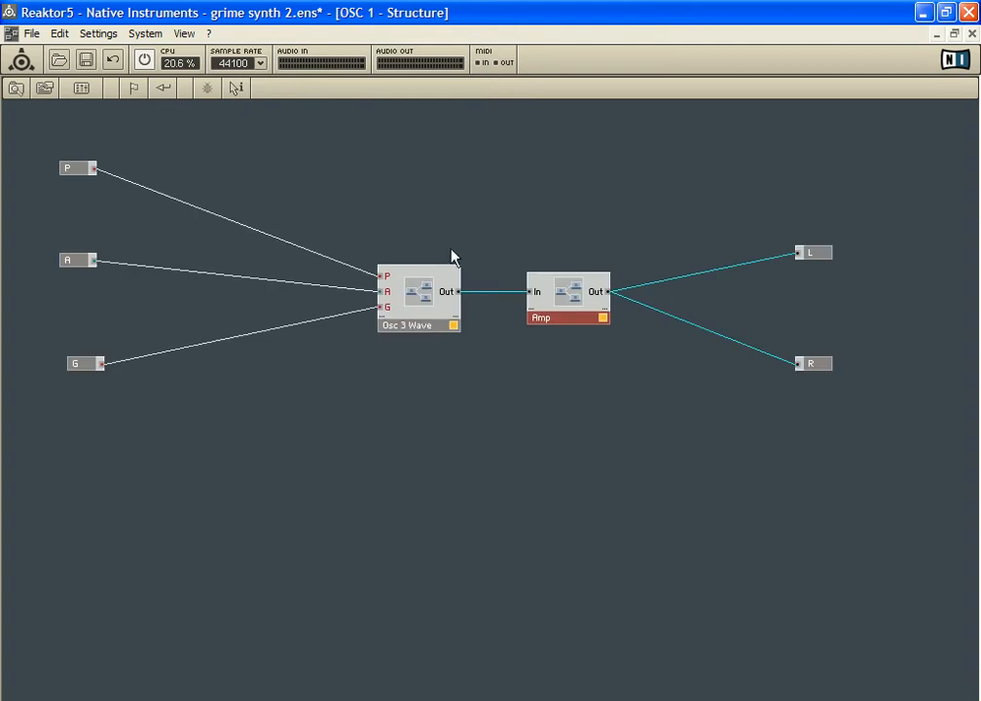
Open Osc 3 Wave, shift the whole column of oscillators closer to the Wave switch, nudge Sampler Loop, and return to OSC 1
{"action": "double_click", "coordinate": [424, 282]}
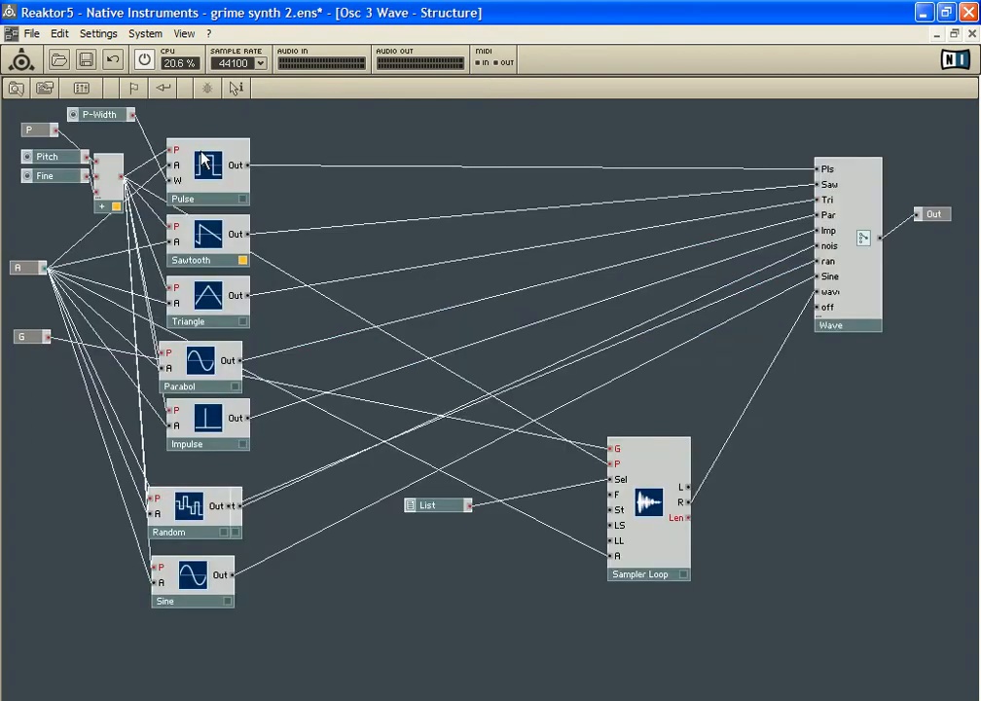
{"action": "double_click", "coordinate": [343, 117]}
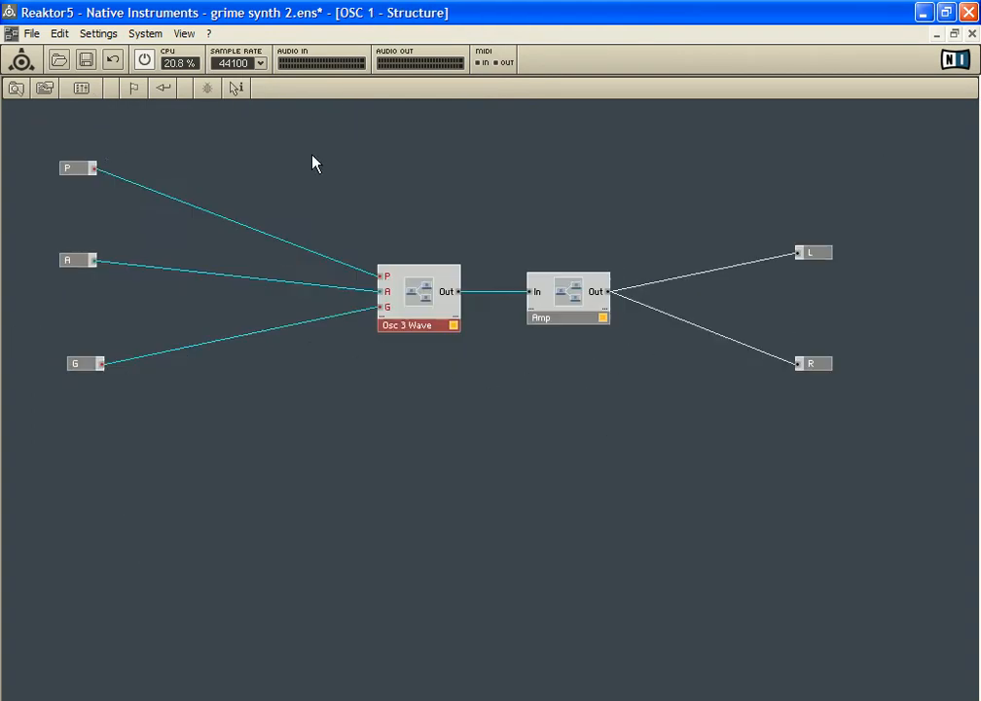
{"action": "double_click", "coordinate": [414, 297]}
{"action": "left_click_drag", "start_coordinate": [221, 124], "coordinate": [251, 640]}
{"action": "left_click_drag", "start_coordinate": [213, 185], "coordinate": [328, 165]}
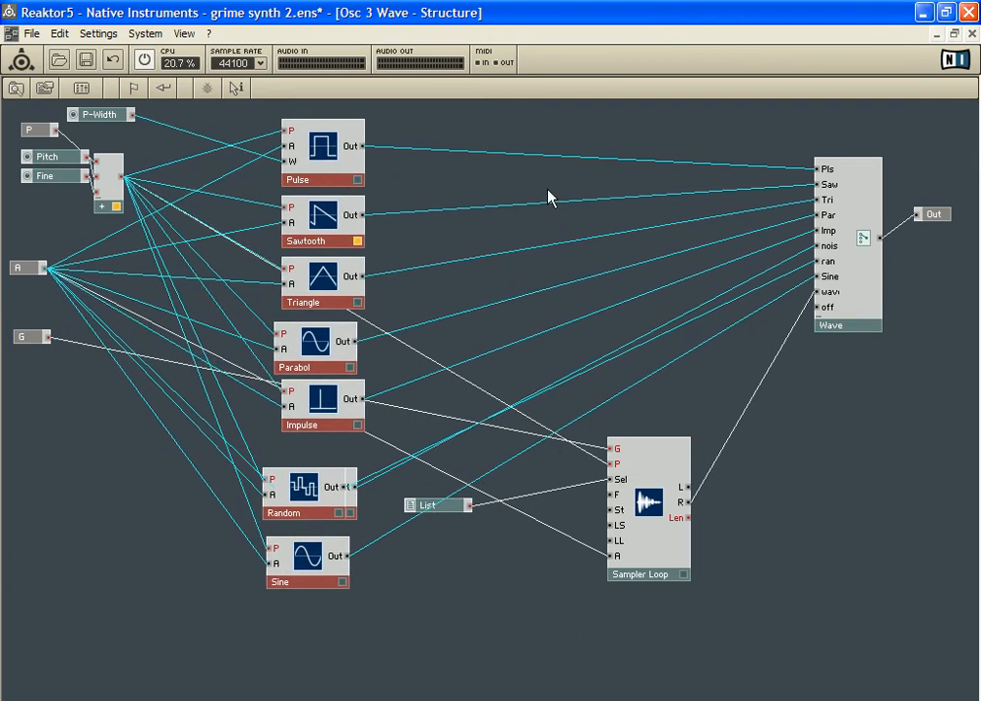
{"action": "left_click", "coordinate": [549, 194]}
{"action": "left_click_drag", "start_coordinate": [683, 482], "coordinate": [679, 474]}
{"action": "left_click", "coordinate": [326, 162]}
{"action": "left_click", "coordinate": [473, 183]}
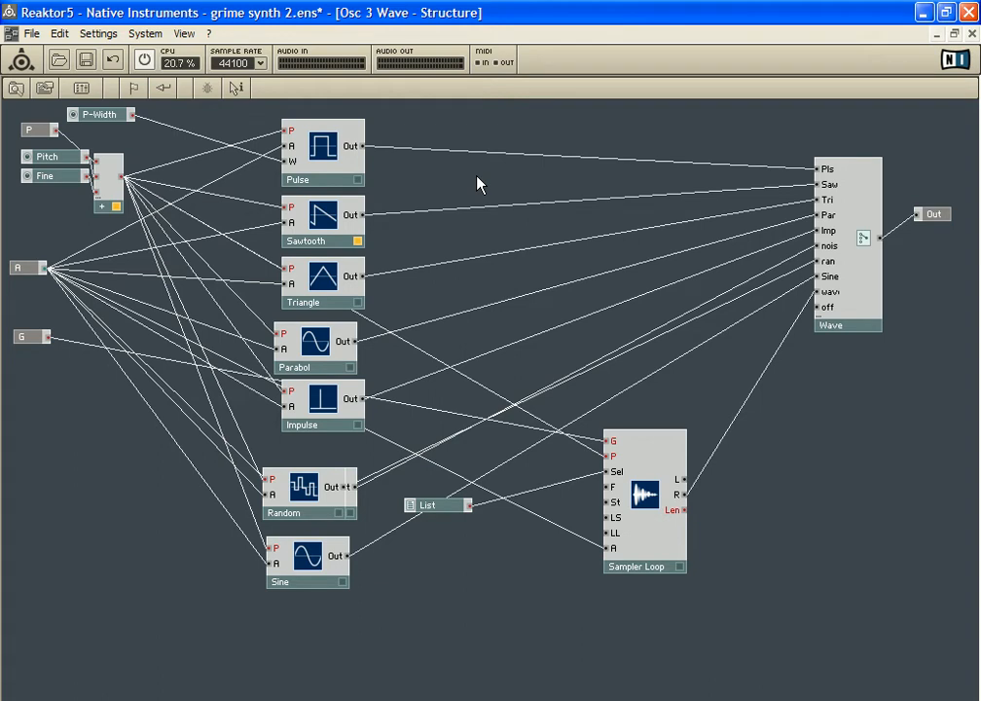
{"action": "double_click", "coordinate": [476, 184]}
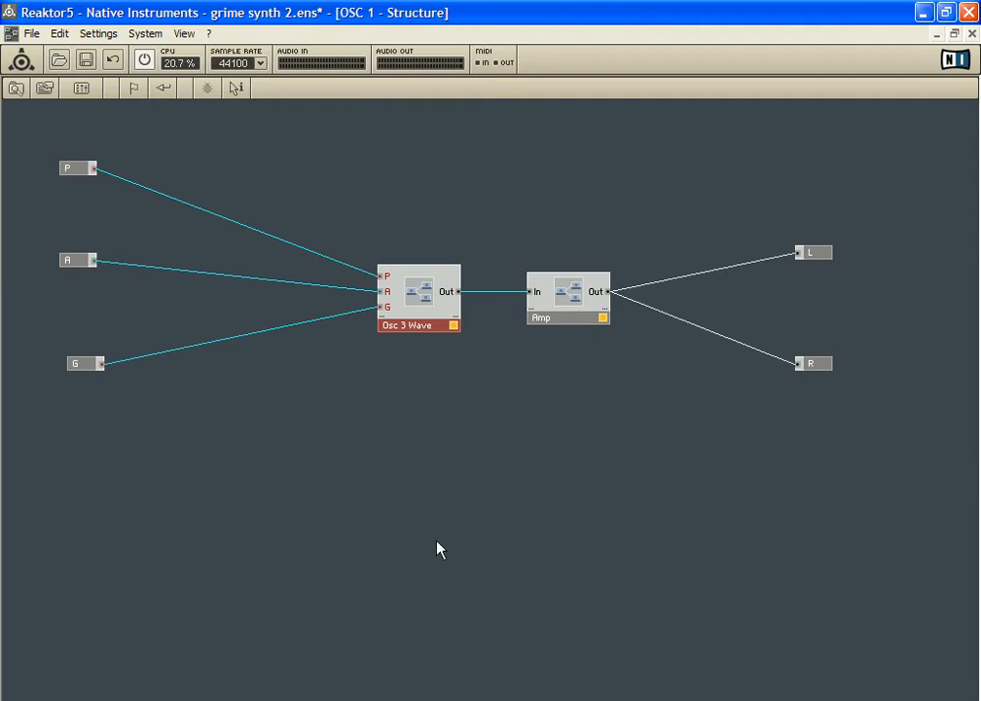
Insert the Osc (pls, saw, tri) building-block macro into OSC 1 and place it below the existing Osc 3 Wave
{"action": "right_click", "coordinate": [422, 436]}
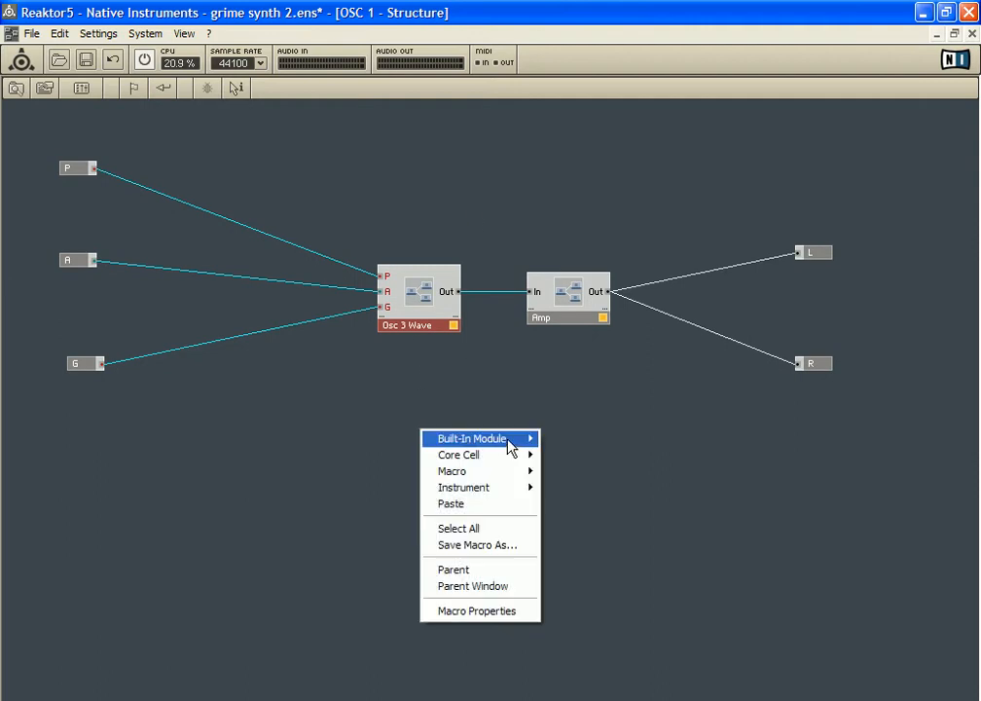
{"action": "mouse_move", "coordinate": [525, 475]}
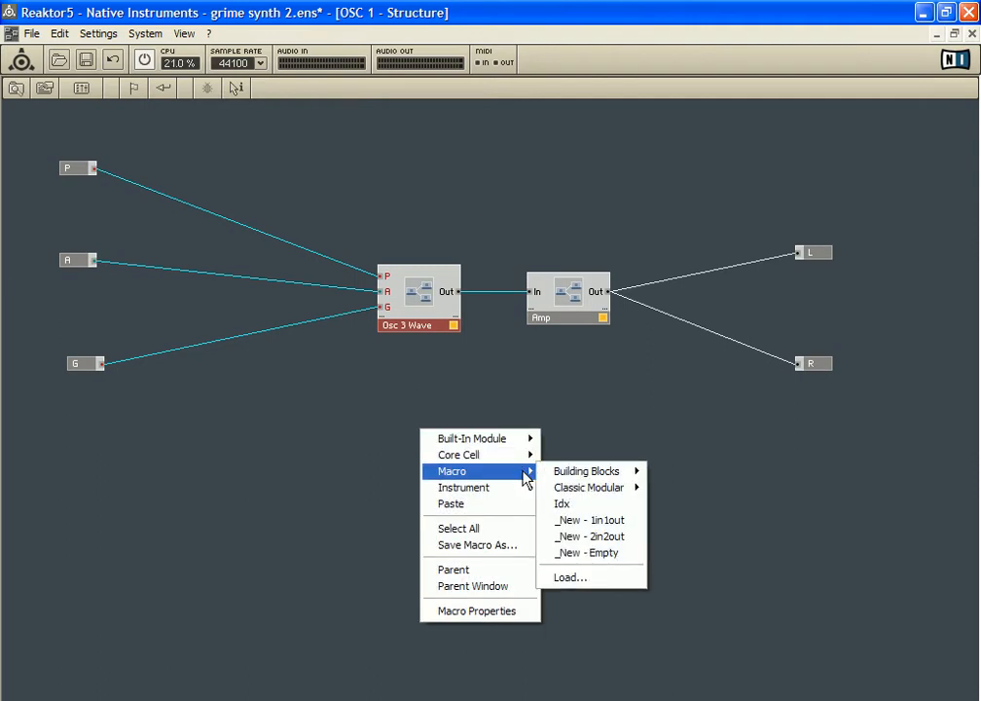
{"action": "mouse_move", "coordinate": [641, 480]}
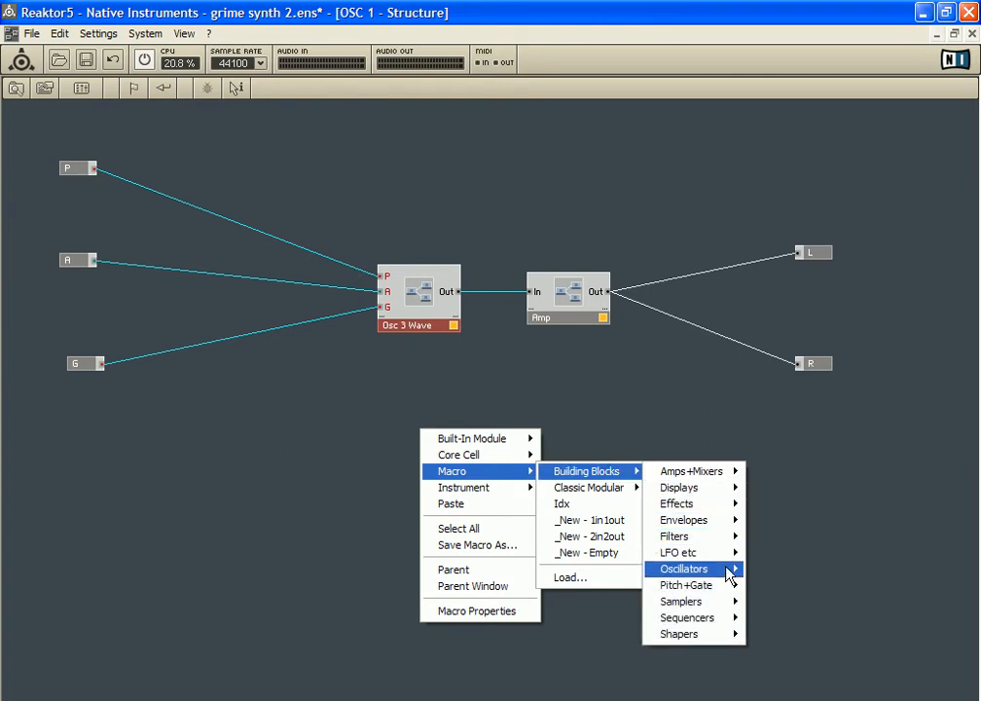
{"action": "mouse_move", "coordinate": [728, 574]}
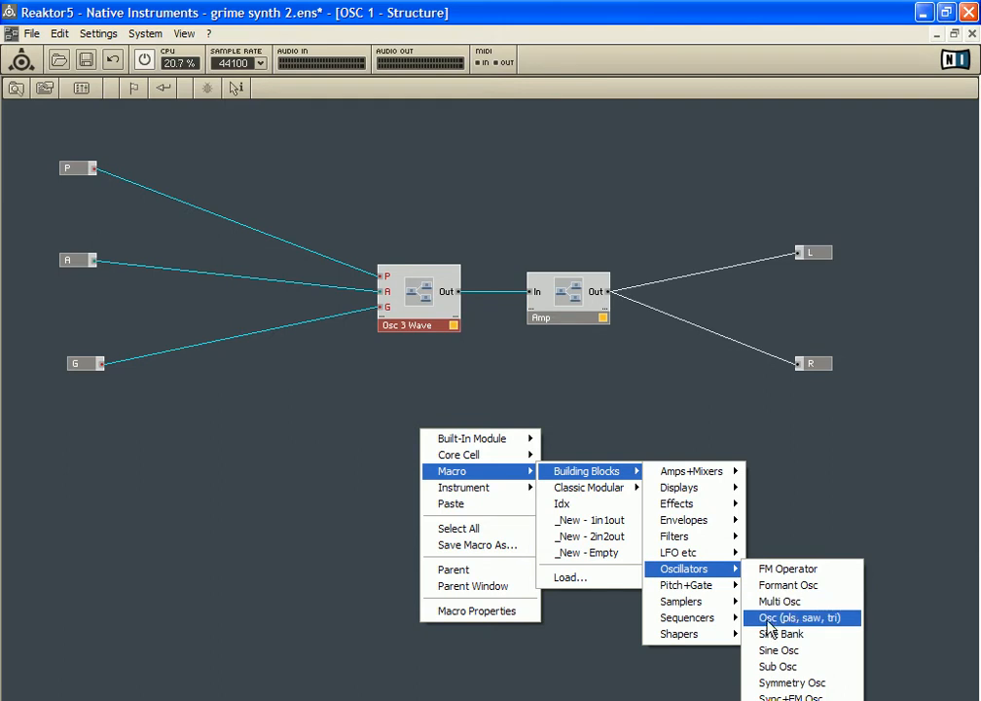
{"action": "left_click", "coordinate": [768, 623]}
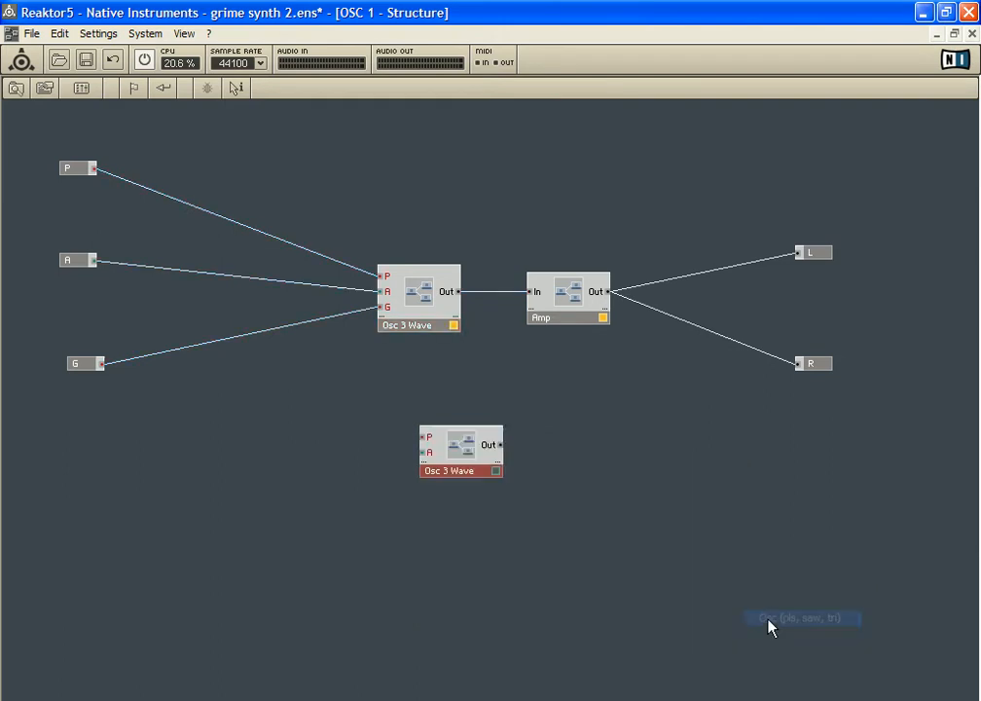
{"action": "left_click_drag", "start_coordinate": [468, 458], "coordinate": [440, 430]}
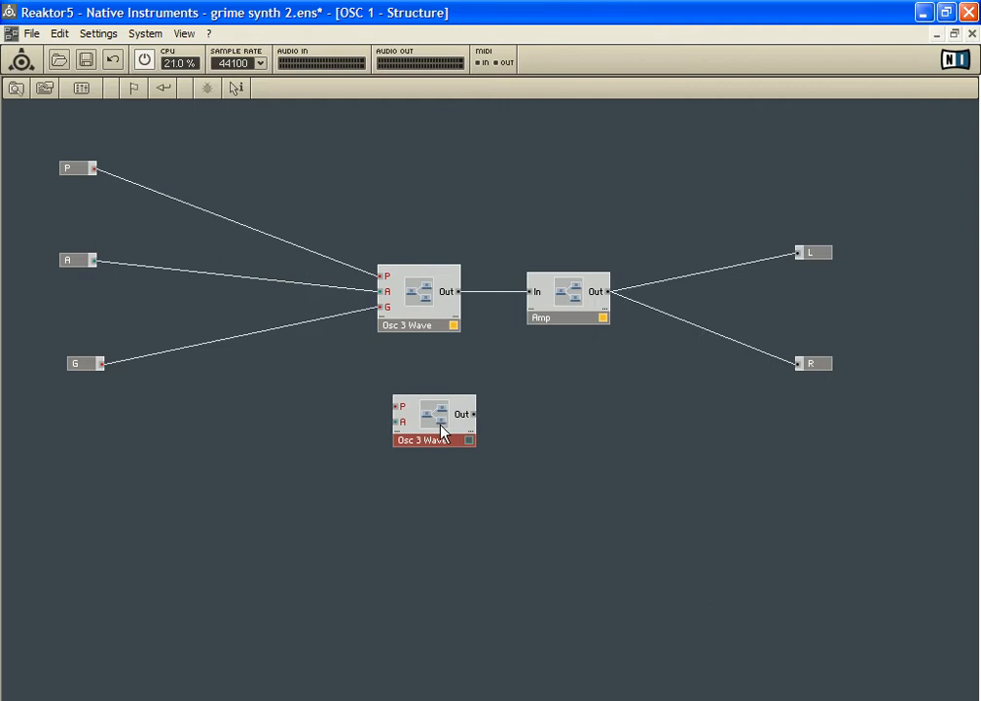
Open the new Osc 3 Wave macro and move its Out port and Wave switch well away from the oscillators
{"action": "double_click", "coordinate": [422, 416]}
{"action": "left_click_drag", "start_coordinate": [288, 182], "coordinate": [356, 344]}
{"action": "left_click_drag", "start_coordinate": [297, 241], "coordinate": [377, 301]}
{"action": "left_click_drag", "start_coordinate": [378, 231], "coordinate": [938, 222]}
{"action": "left_click_drag", "start_coordinate": [582, 218], "coordinate": [705, 220]}
Examine the original Osc 3 Wave structure for reference, and go back into the new Osc 3 Wave macro
{"action": "double_click", "coordinate": [455, 322]}
{"action": "double_click", "coordinate": [415, 301]}
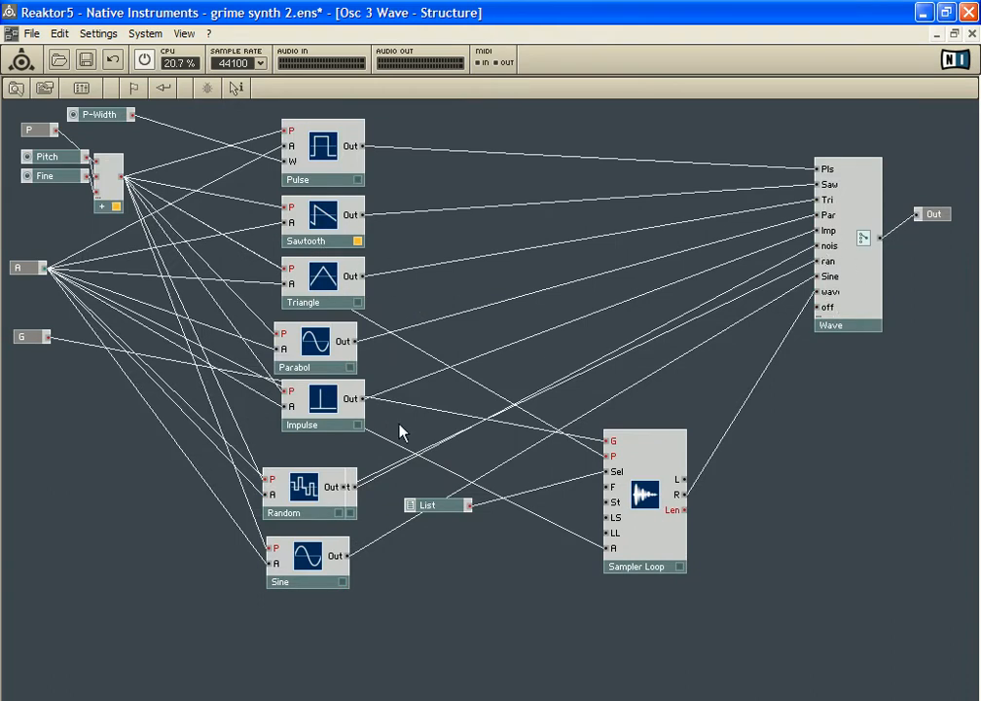
{"action": "mouse_move", "coordinate": [660, 471]}
{"action": "left_mouse_down"}
{"action": "mouse_move", "coordinate": [658, 518]}
{"action": "mouse_move", "coordinate": [676, 483]}
{"action": "left_mouse_up"}
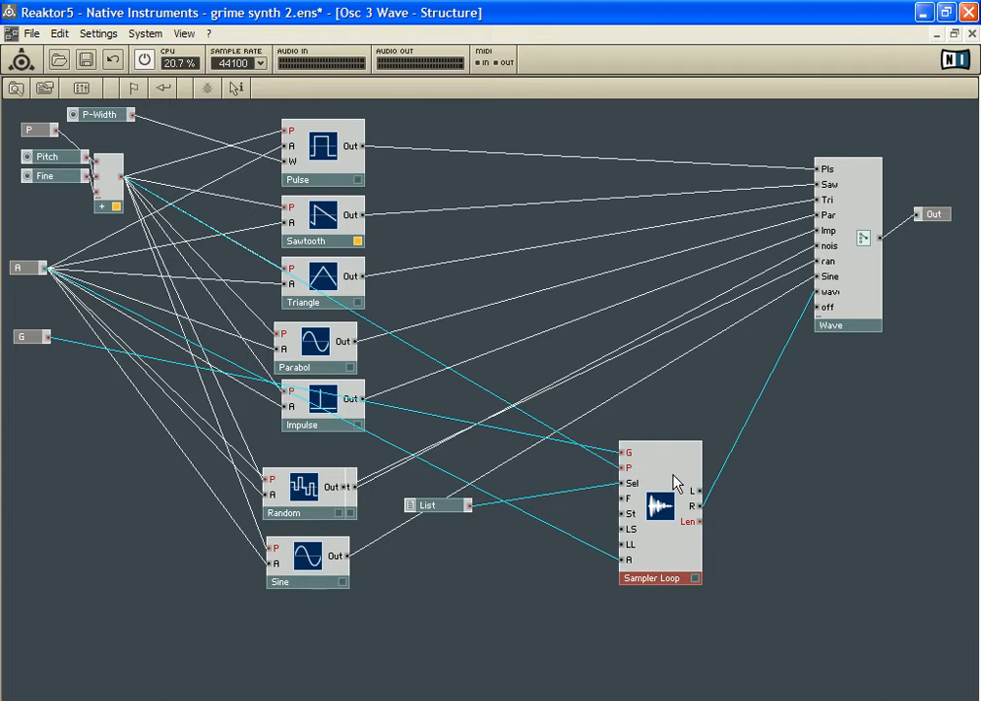
{"action": "double_click", "coordinate": [542, 574]}
{"action": "double_click", "coordinate": [436, 422]}
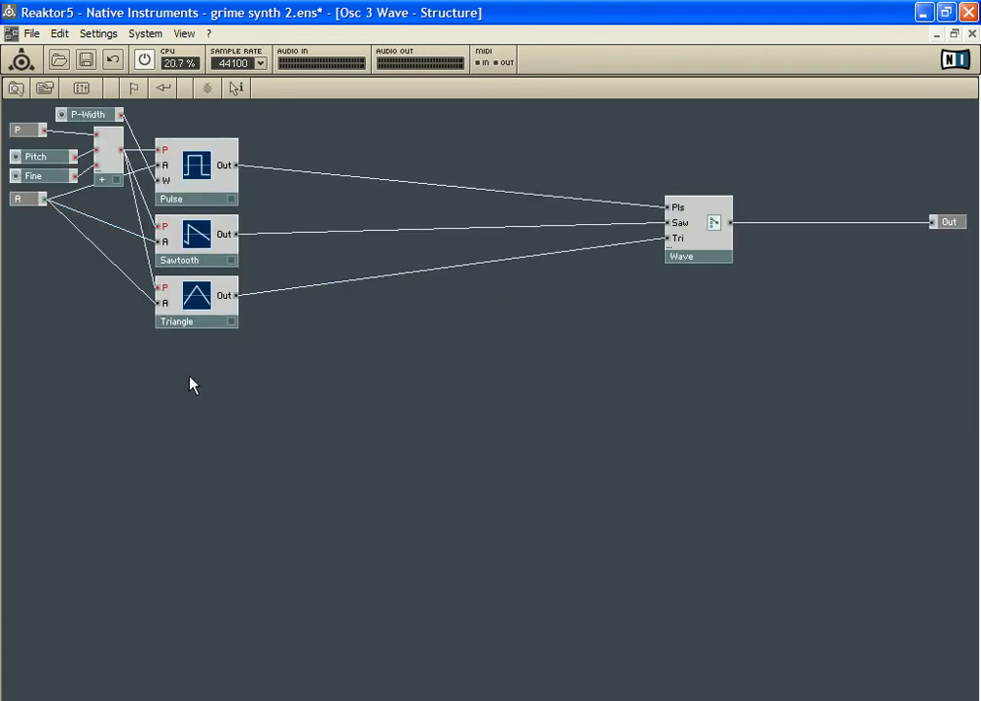
Set the Wave switch's minimum number of port groups to 8, then move the switch and its Properties window clear of the wiring
{"action": "left_click", "coordinate": [700, 241]}
{"action": "left_click_drag", "start_coordinate": [705, 222], "coordinate": [721, 209]}
{"action": "right_click", "coordinate": [725, 216]}
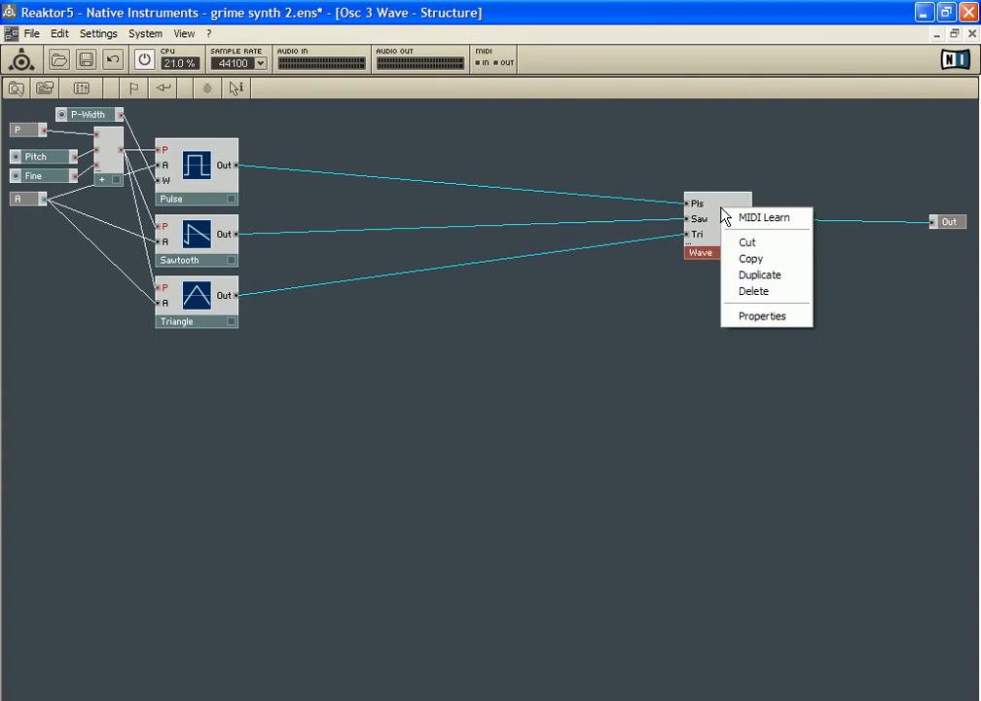
{"action": "left_click", "coordinate": [775, 315]}
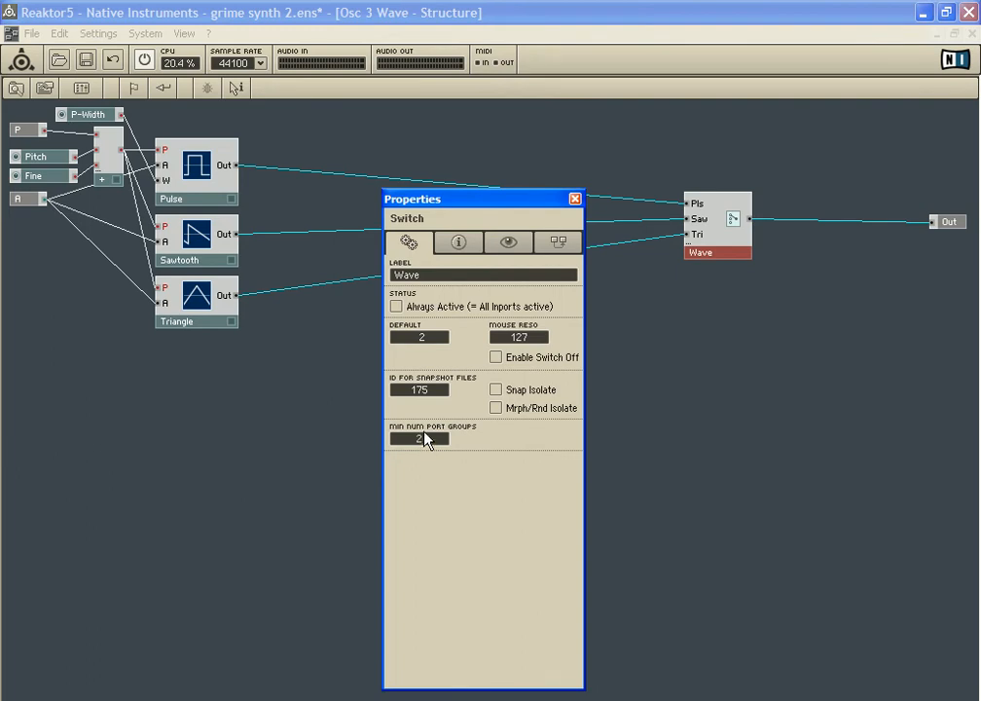
{"action": "left_click_drag", "start_coordinate": [428, 407], "coordinate": [436, 372]}
{"action": "left_click_drag", "start_coordinate": [486, 209], "coordinate": [375, 313]}
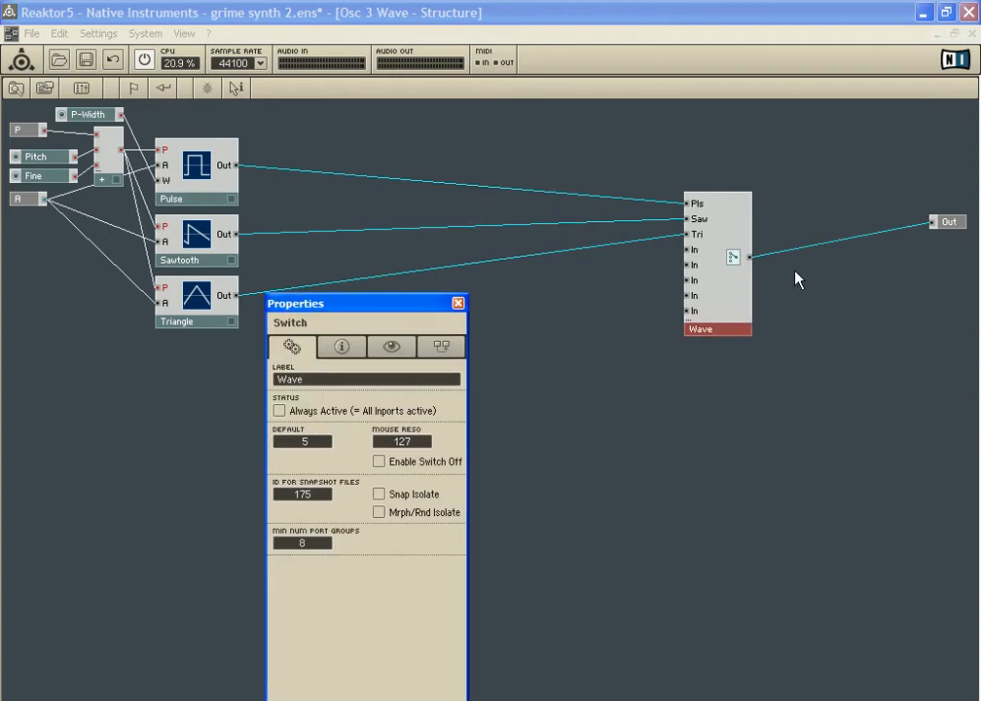
{"action": "left_click_drag", "start_coordinate": [700, 287], "coordinate": [716, 279]}
{"action": "left_click_drag", "start_coordinate": [420, 308], "coordinate": [172, 421]}
Add a Sine oscillator below Triangle and wire its output to the first free input of the Wave switch
{"action": "right_click", "coordinate": [335, 361]}
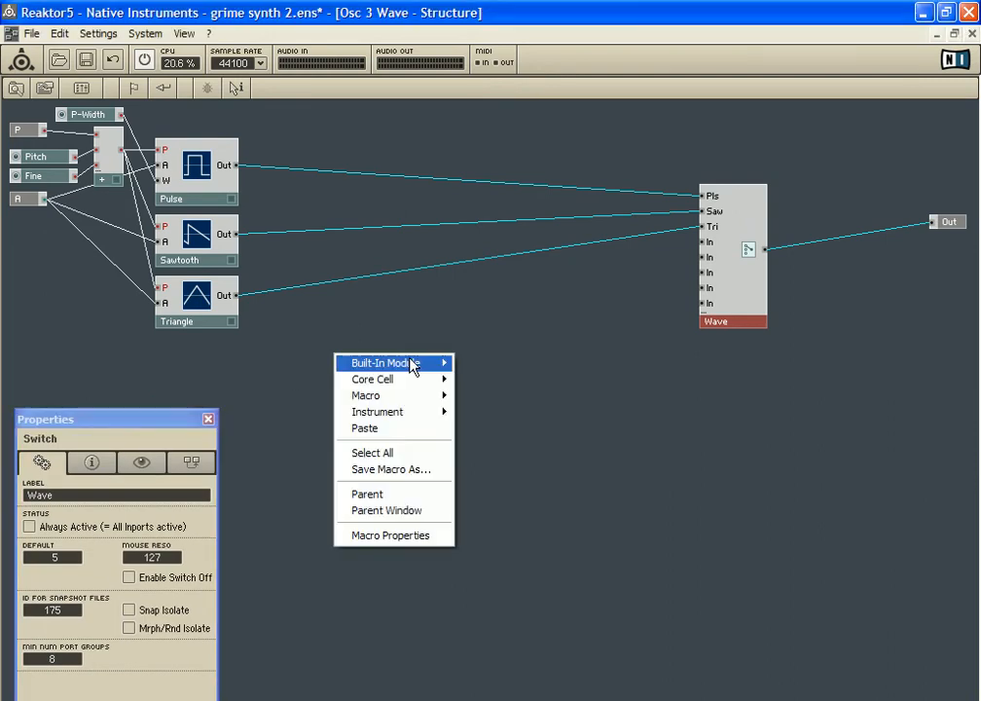
{"action": "mouse_move", "coordinate": [412, 366]}
{"action": "mouse_move", "coordinate": [533, 465]}
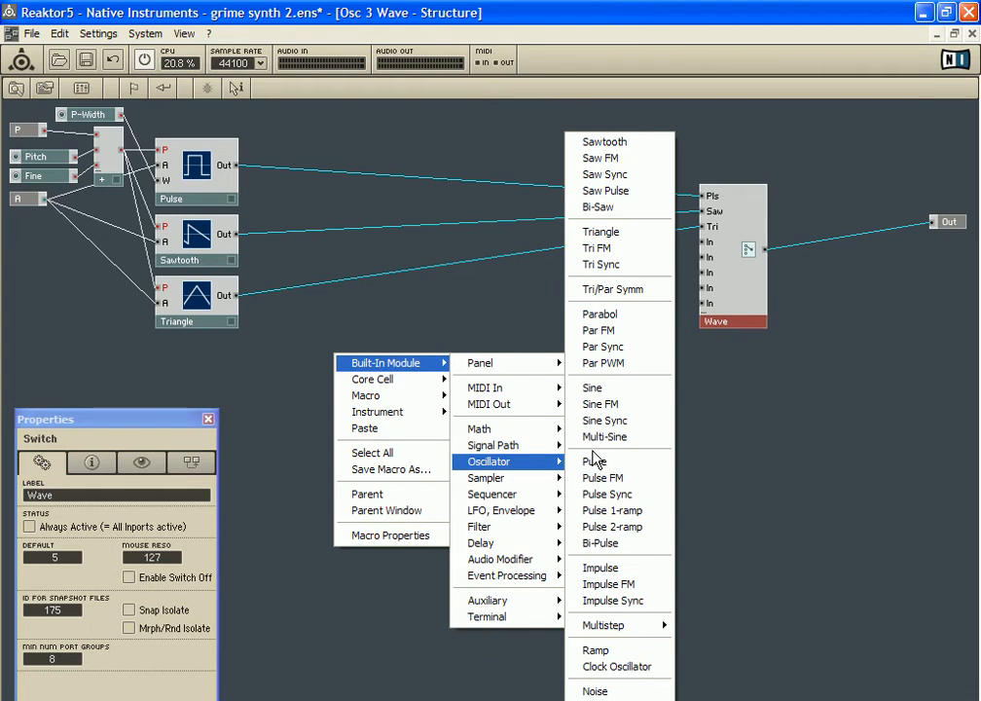
{"action": "left_click", "coordinate": [592, 388]}
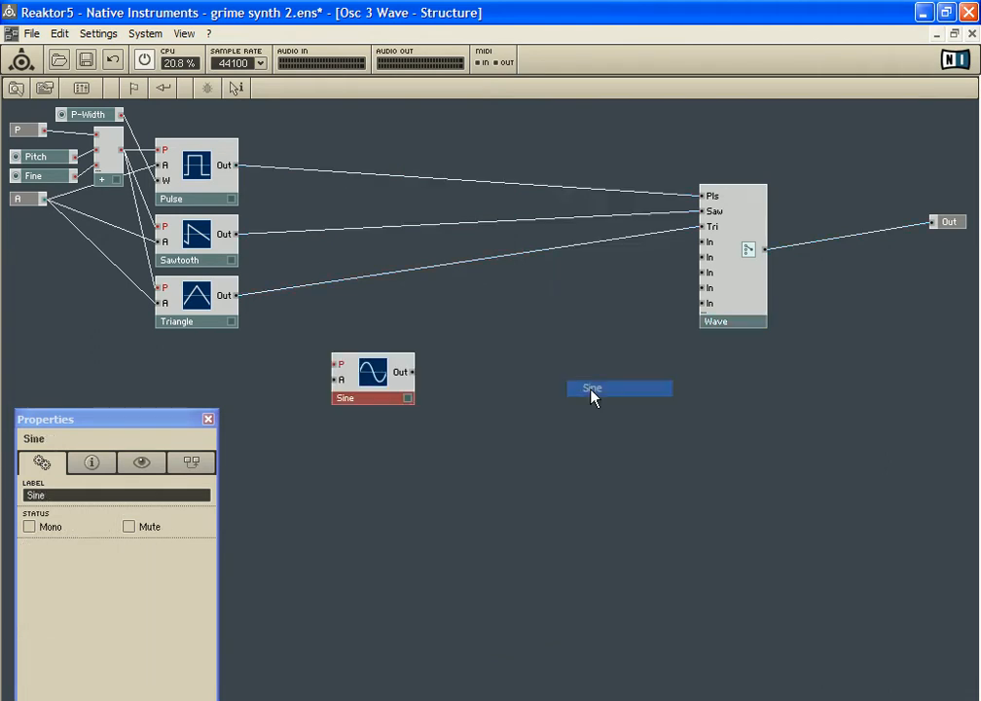
{"action": "left_click_drag", "start_coordinate": [410, 376], "coordinate": [702, 241]}
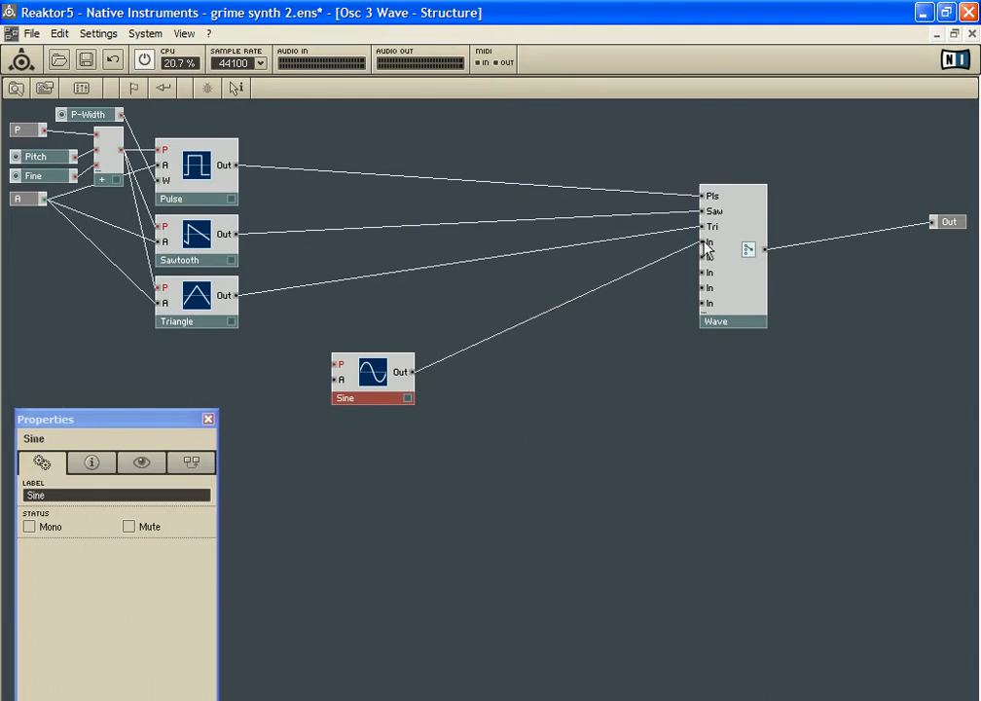
Rename the Wave switch input fed by the Sine oscillator to SINE
{"action": "right_click", "coordinate": [709, 241]}
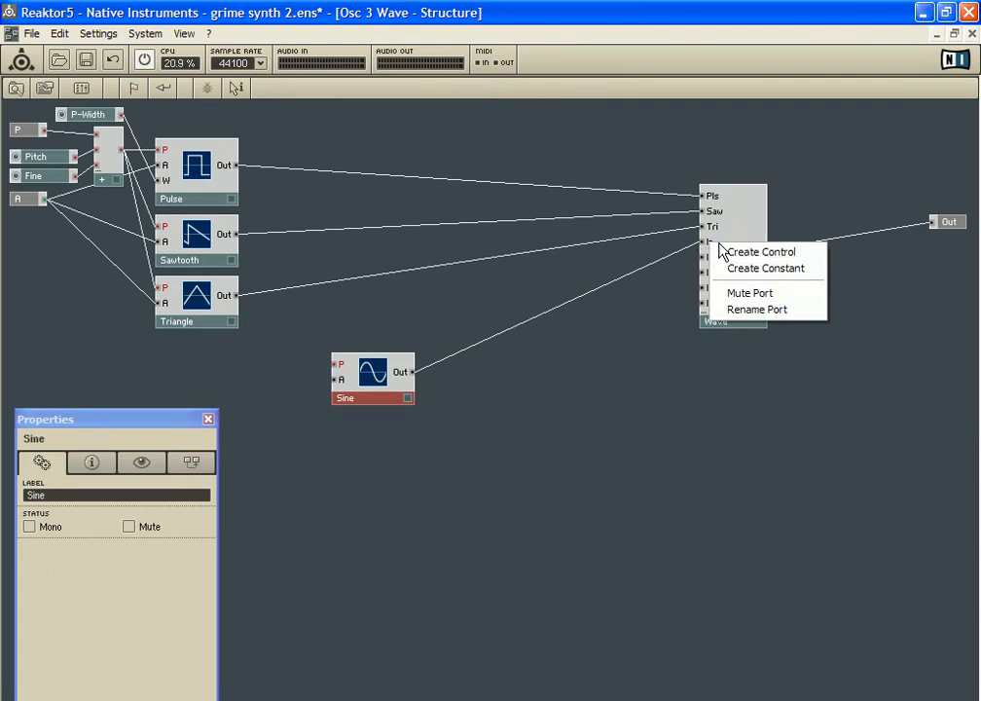
{"action": "left_click", "coordinate": [791, 310]}
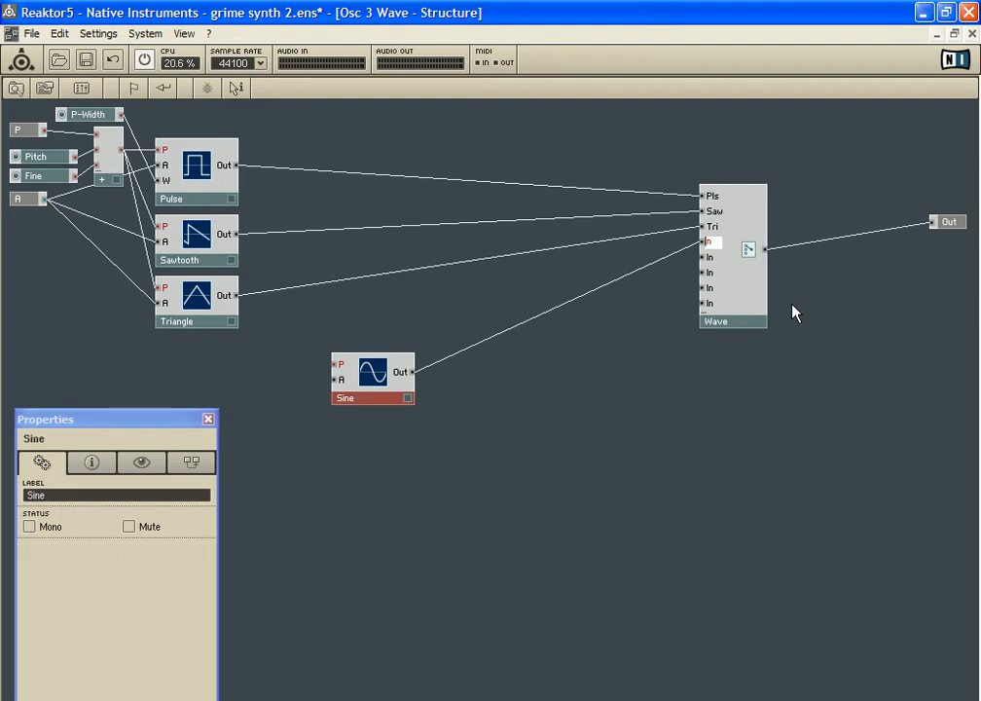
{"action": "type", "text": "Si"}
{"action": "type", "text": "NE"}
{"action": "left_click", "coordinate": [685, 353]}
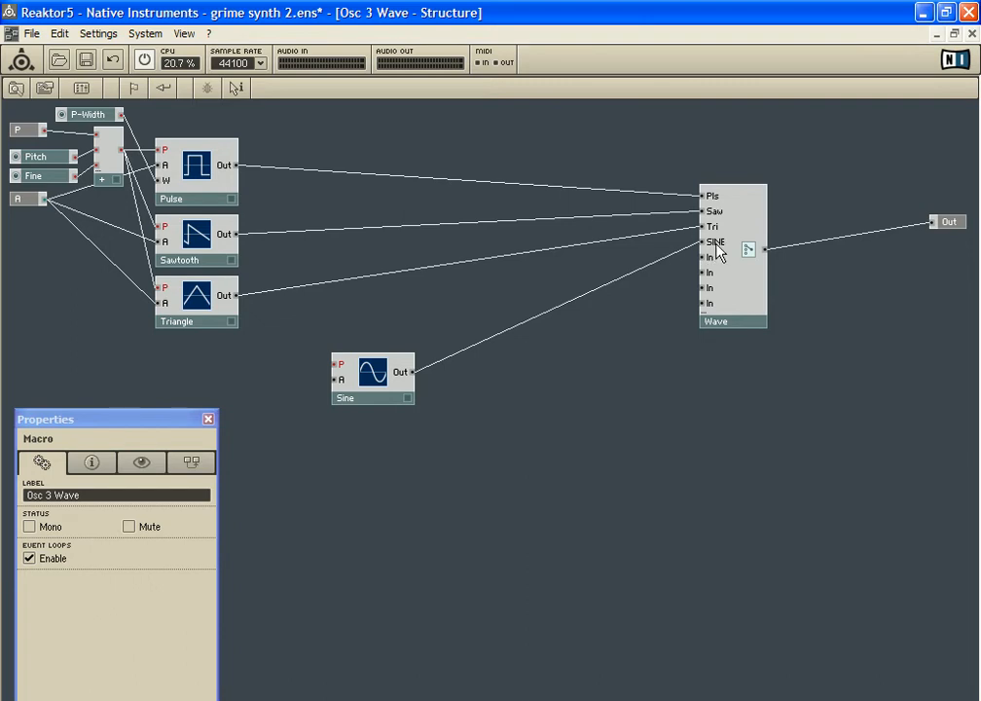
Move the Pulse, Sawtooth and Triangle oscillators closer to the Wave switch, and shift Sine and the Add module slightly the same way
{"action": "left_click_drag", "start_coordinate": [375, 373], "coordinate": [398, 374]}
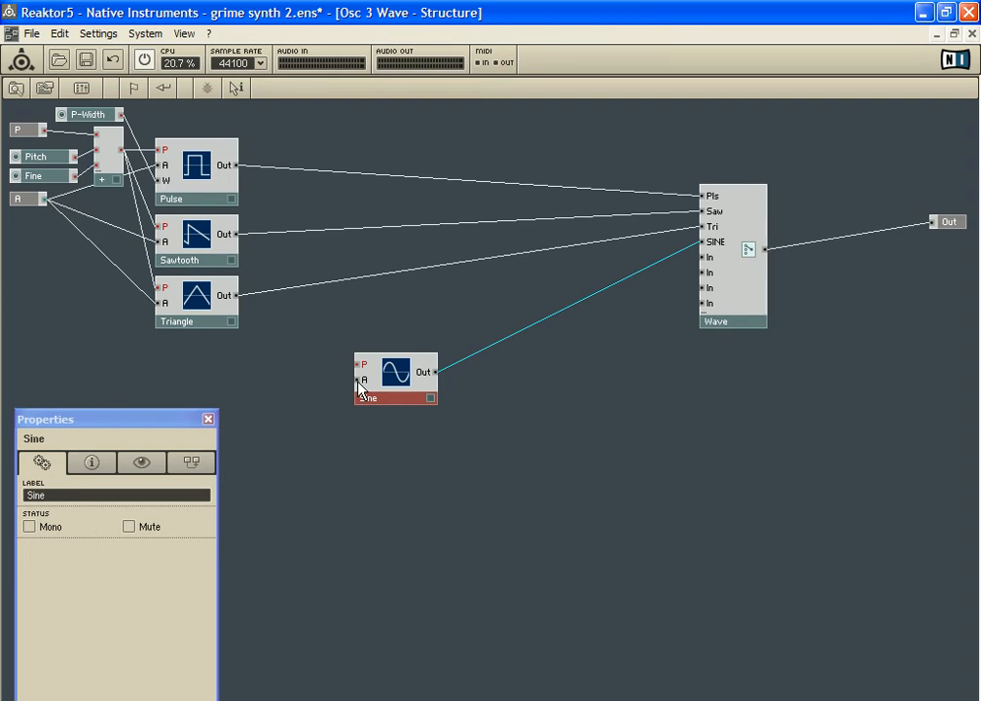
{"action": "left_click_drag", "start_coordinate": [210, 122], "coordinate": [230, 308]}
{"action": "left_click_drag", "start_coordinate": [201, 167], "coordinate": [428, 148]}
{"action": "left_click_drag", "start_coordinate": [97, 158], "coordinate": [123, 148]}
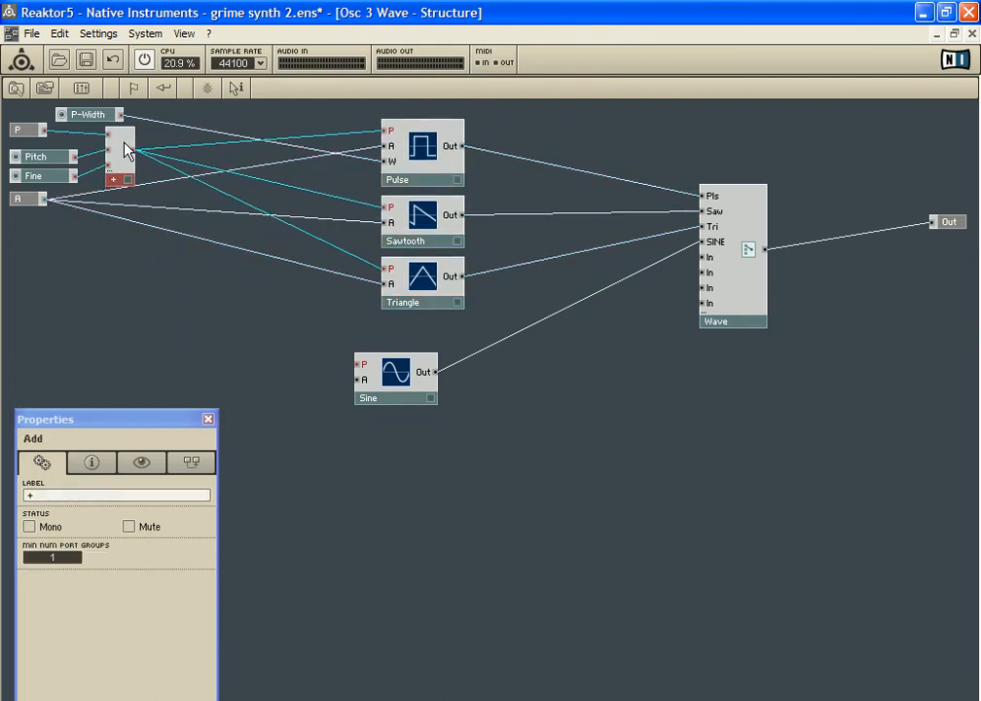
Connect the Add module's output to Sine's P input and the A port to Sine's A input, spacing the modules apart
{"action": "left_click_drag", "start_coordinate": [133, 149], "coordinate": [360, 373]}
{"action": "left_click_drag", "start_coordinate": [132, 149], "coordinate": [185, 165]}
{"action": "left_click_drag", "start_coordinate": [409, 384], "coordinate": [417, 373]}
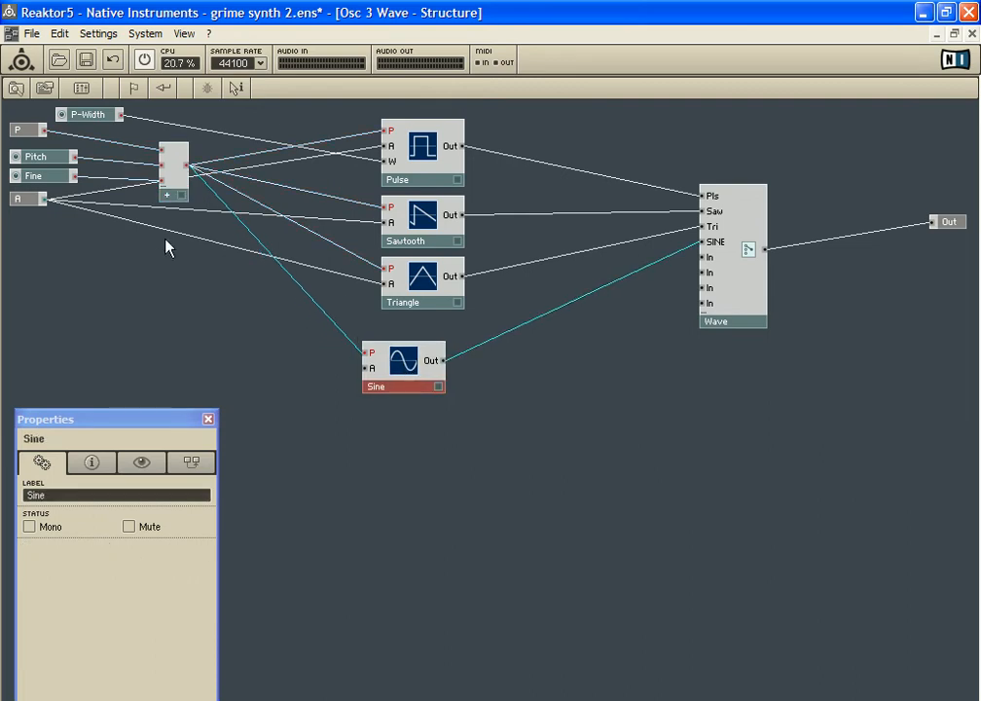
{"action": "left_click_drag", "start_coordinate": [34, 206], "coordinate": [37, 258]}
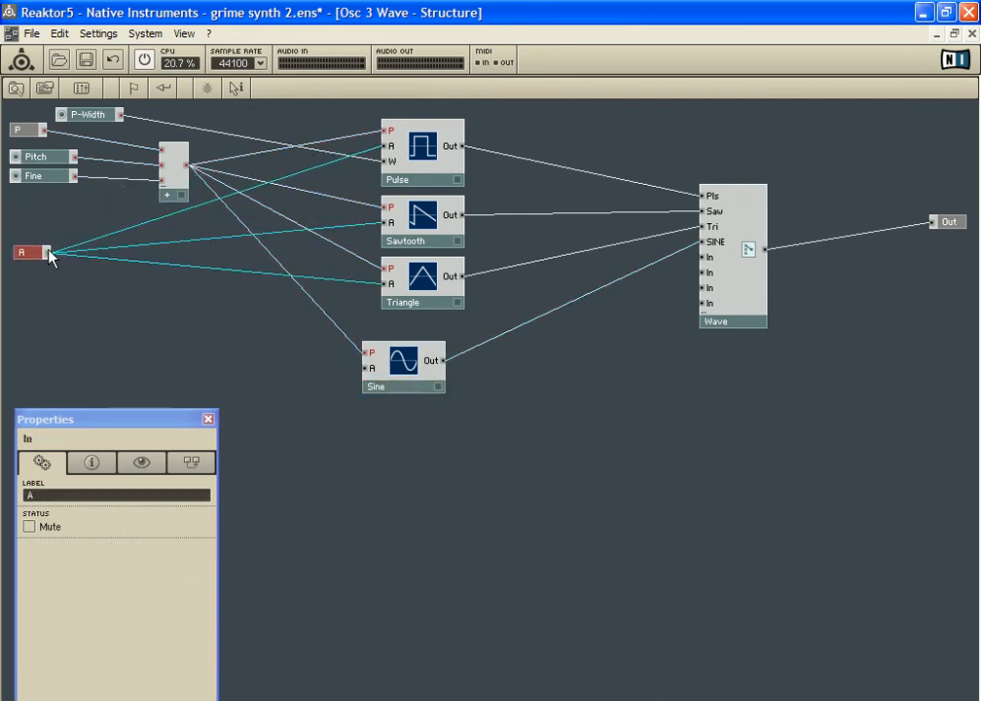
{"action": "left_click_drag", "start_coordinate": [47, 252], "coordinate": [368, 369]}
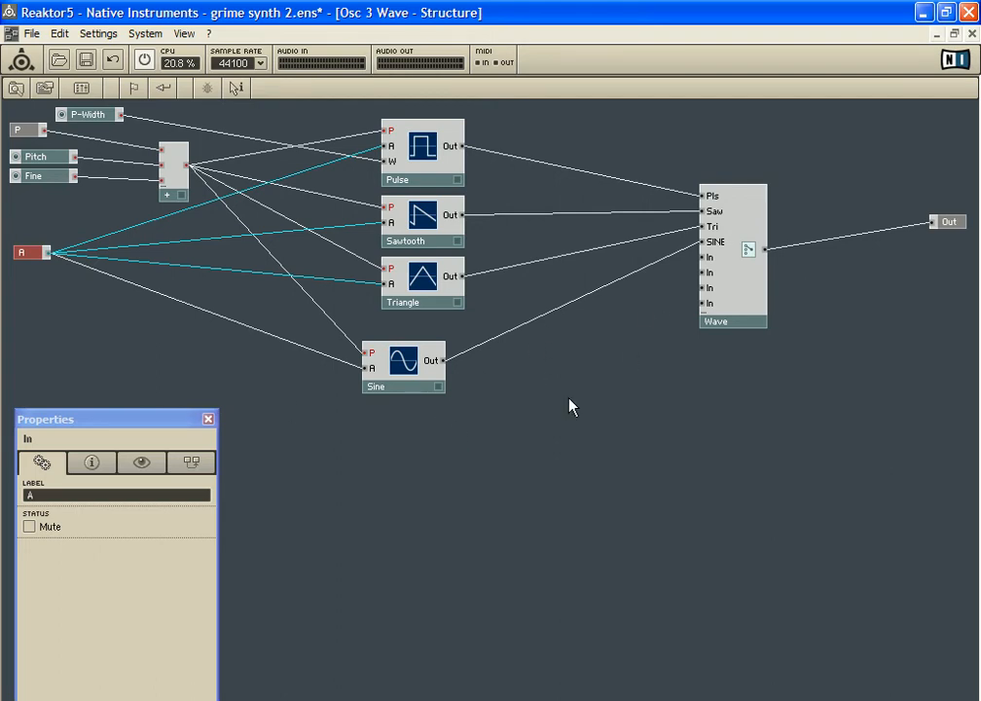
{"action": "right_click", "coordinate": [435, 441]}
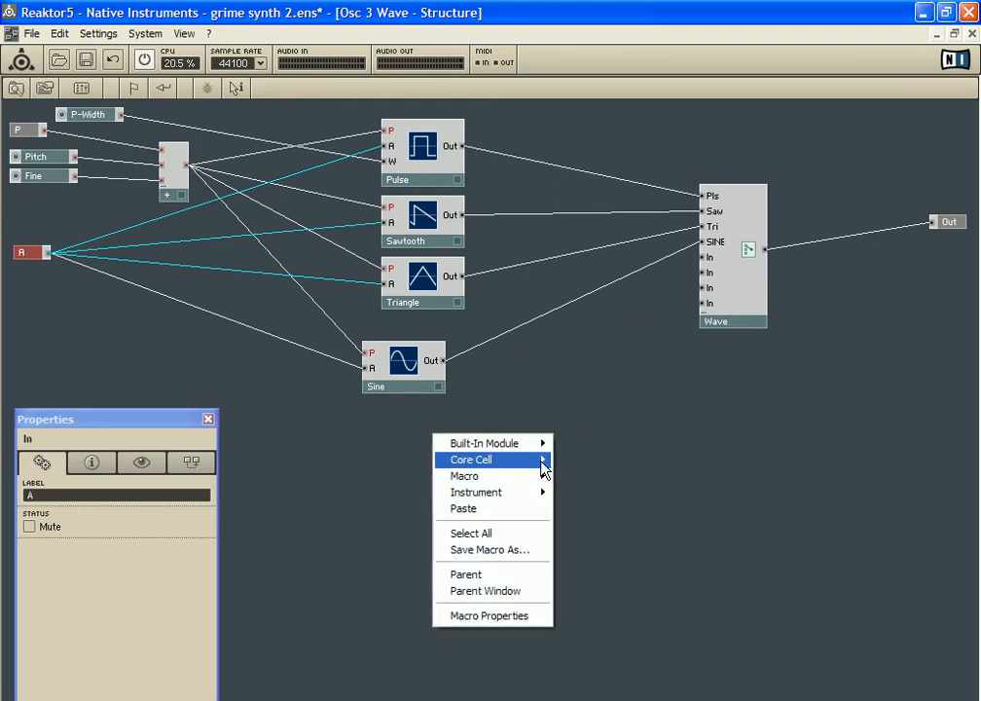
{"action": "mouse_move", "coordinate": [538, 445]}
{"action": "mouse_move", "coordinate": [648, 513]}
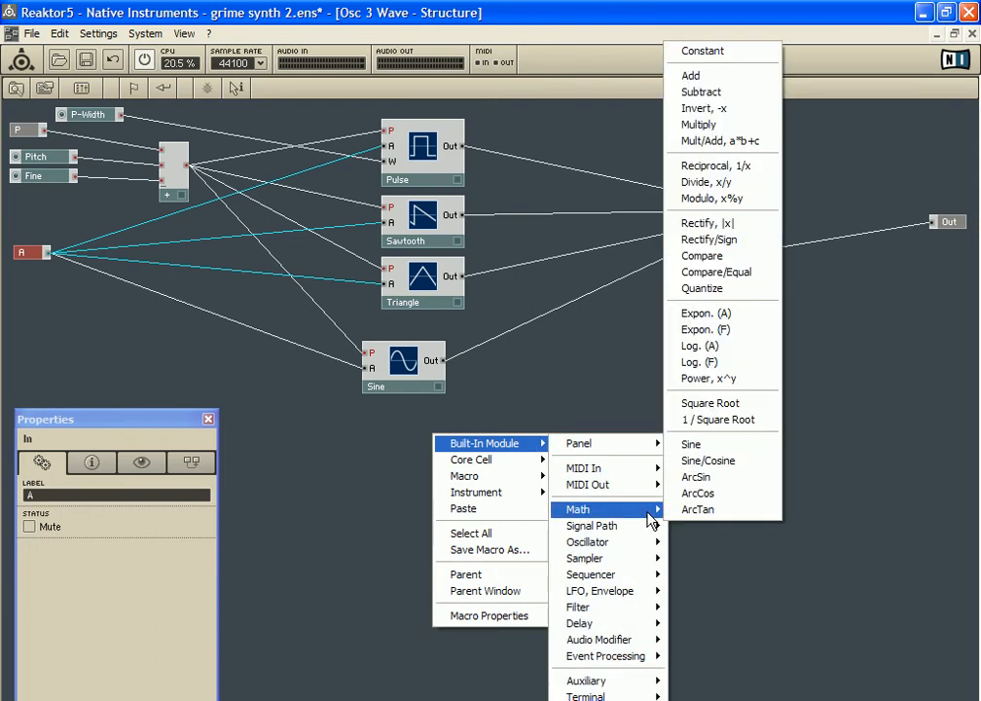
{"action": "left_click", "coordinate": [357, 457]}
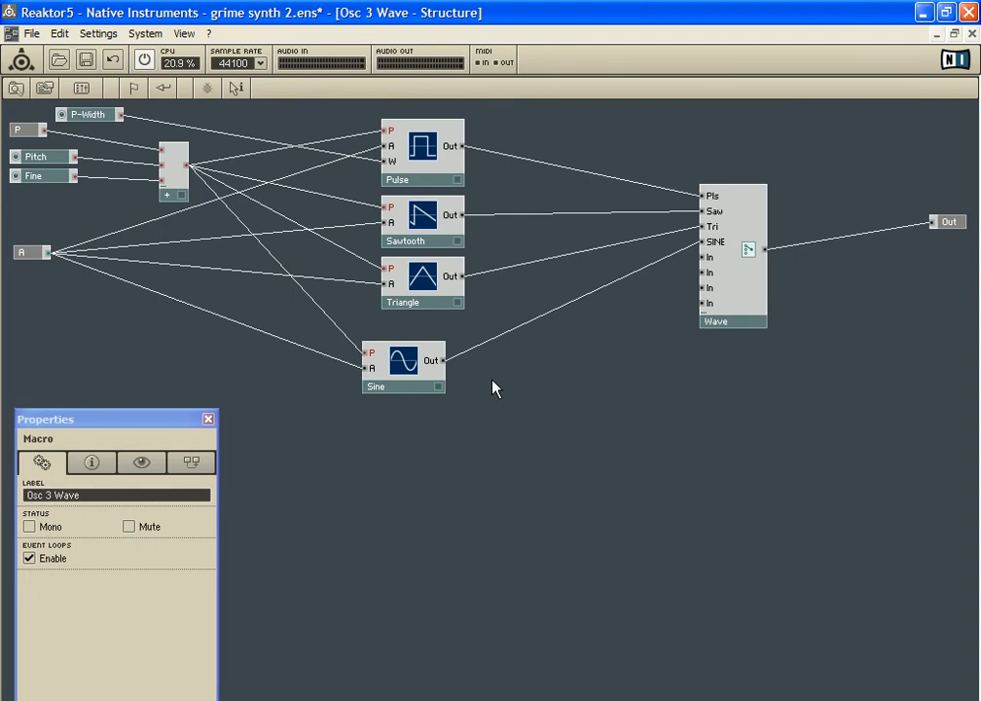
Leave the example macro and cut the unconnected Osc 3 Wave macro from the OSC 1 structure
{"action": "double_click", "coordinate": [553, 394]}
{"action": "right_click", "coordinate": [428, 419]}
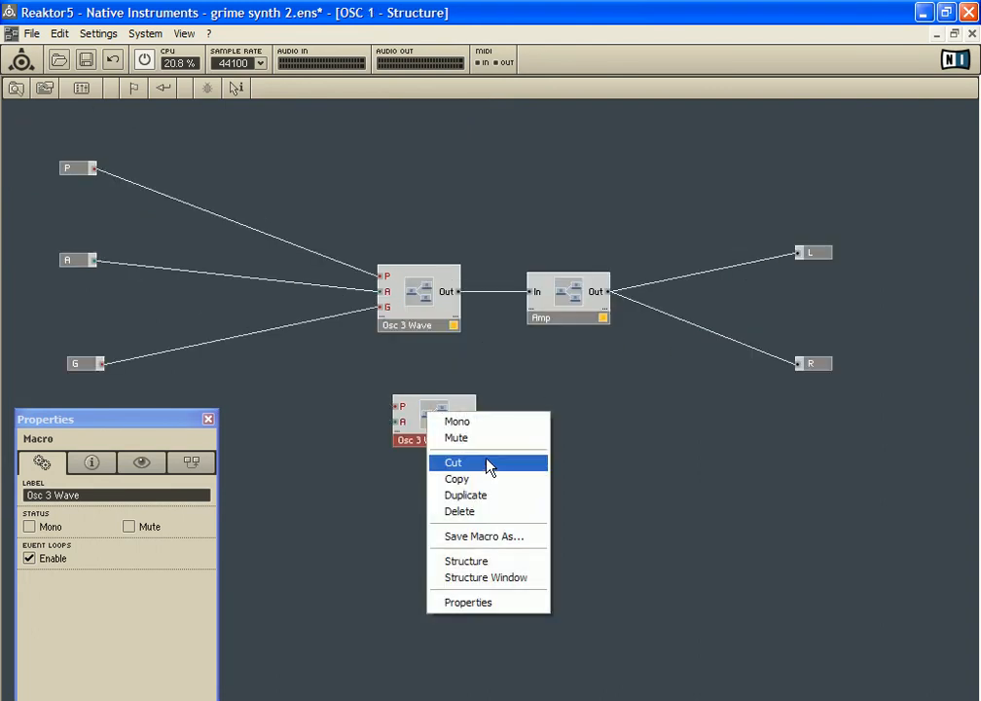
{"action": "left_click", "coordinate": [490, 462]}
Inside the connected Osc 3 Wave macro, move Random above Noise, shift Sampler Loop slightly, and move Triangle nearer the Wave switch
{"action": "double_click", "coordinate": [422, 316]}
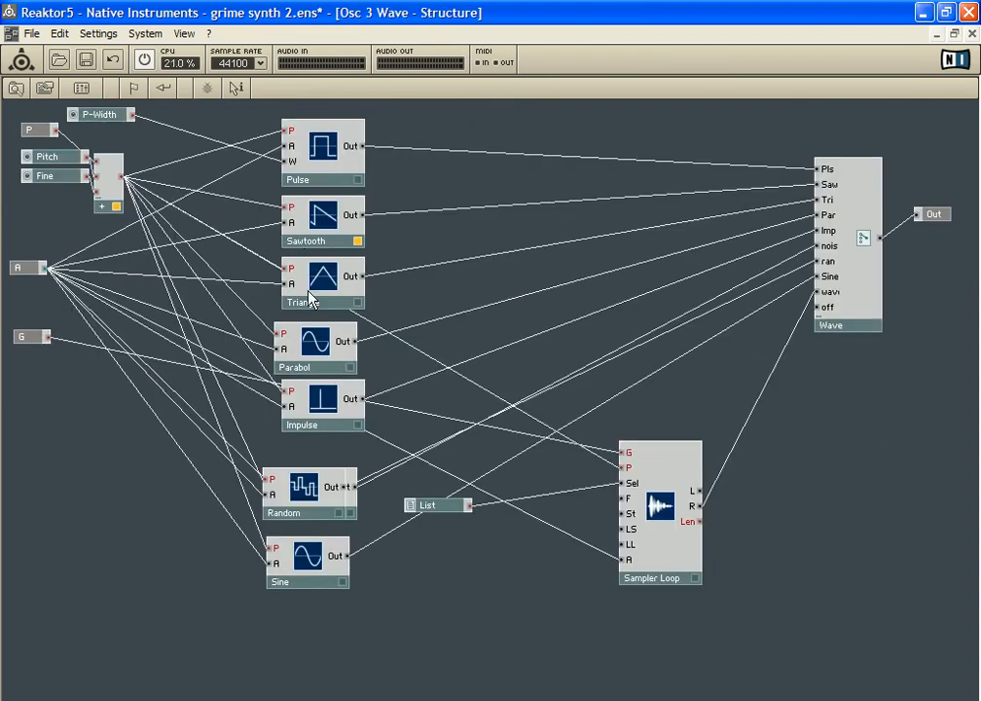
{"action": "left_click_drag", "start_coordinate": [310, 492], "coordinate": [329, 446]}
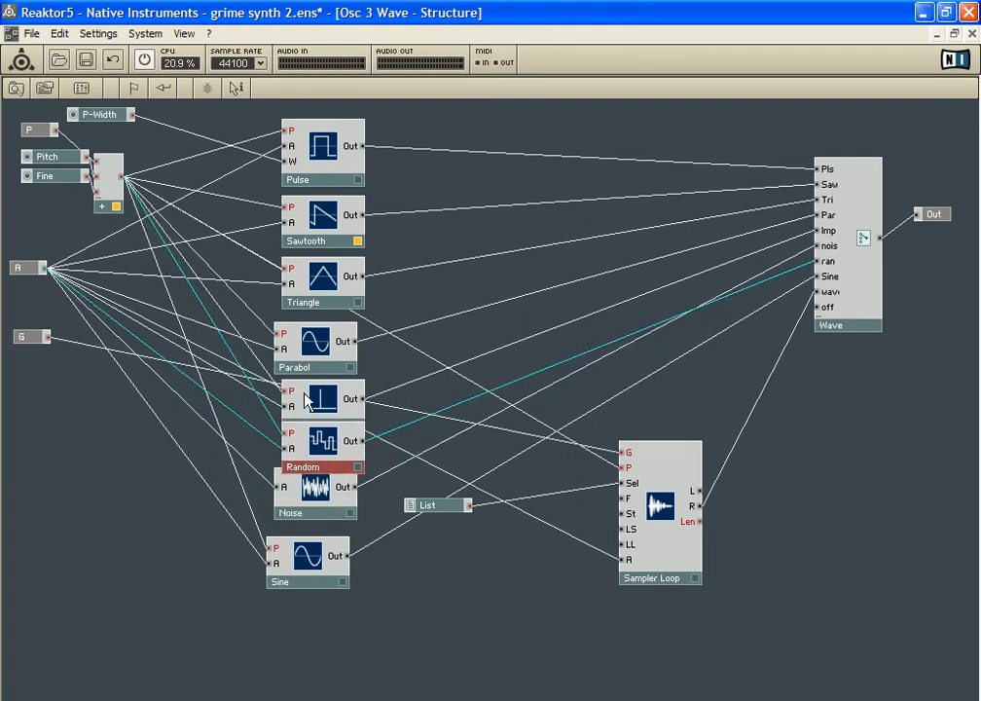
{"action": "left_click_drag", "start_coordinate": [649, 478], "coordinate": [637, 490]}
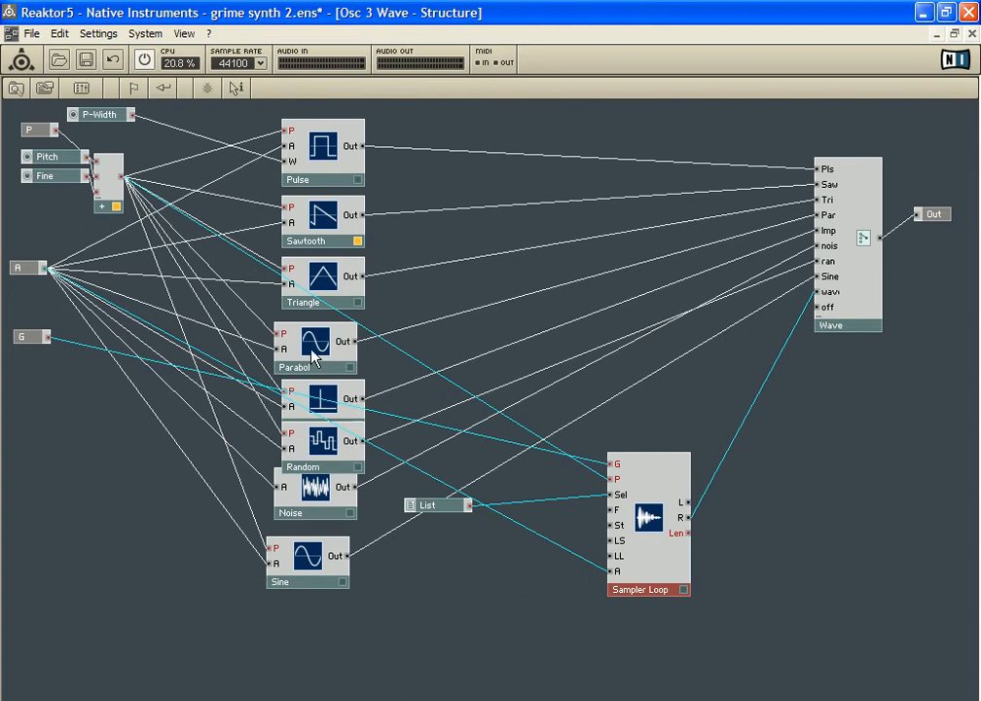
{"action": "left_click_drag", "start_coordinate": [317, 278], "coordinate": [519, 255]}
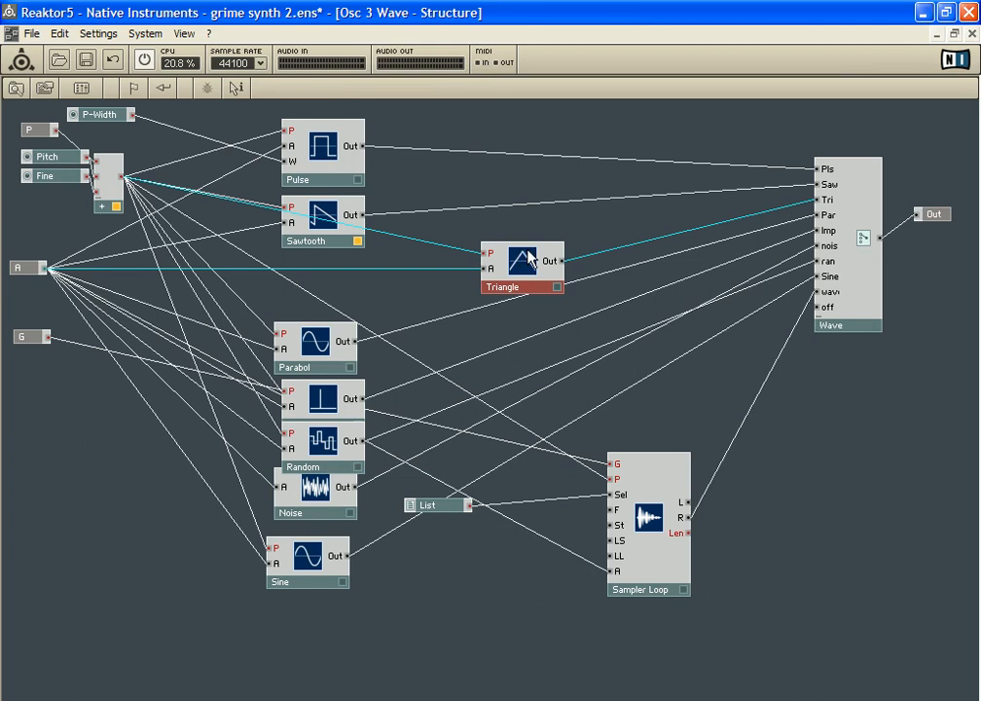
{"action": "left_click_drag", "start_coordinate": [508, 279], "coordinate": [516, 267]}
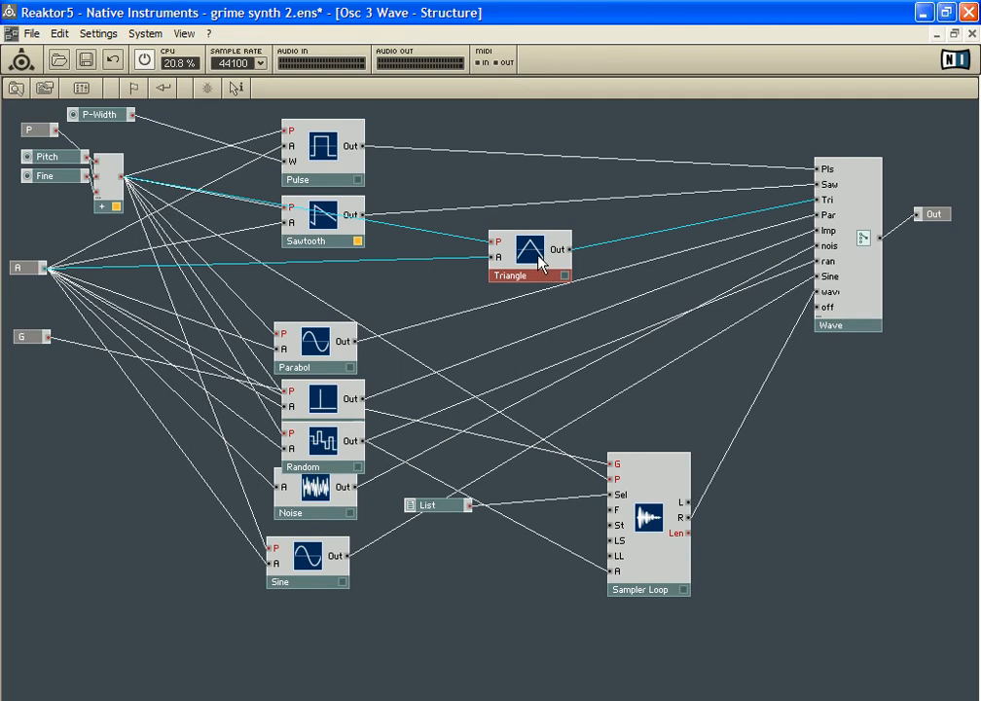
{"action": "left_click_drag", "start_coordinate": [538, 260], "coordinate": [438, 278]}
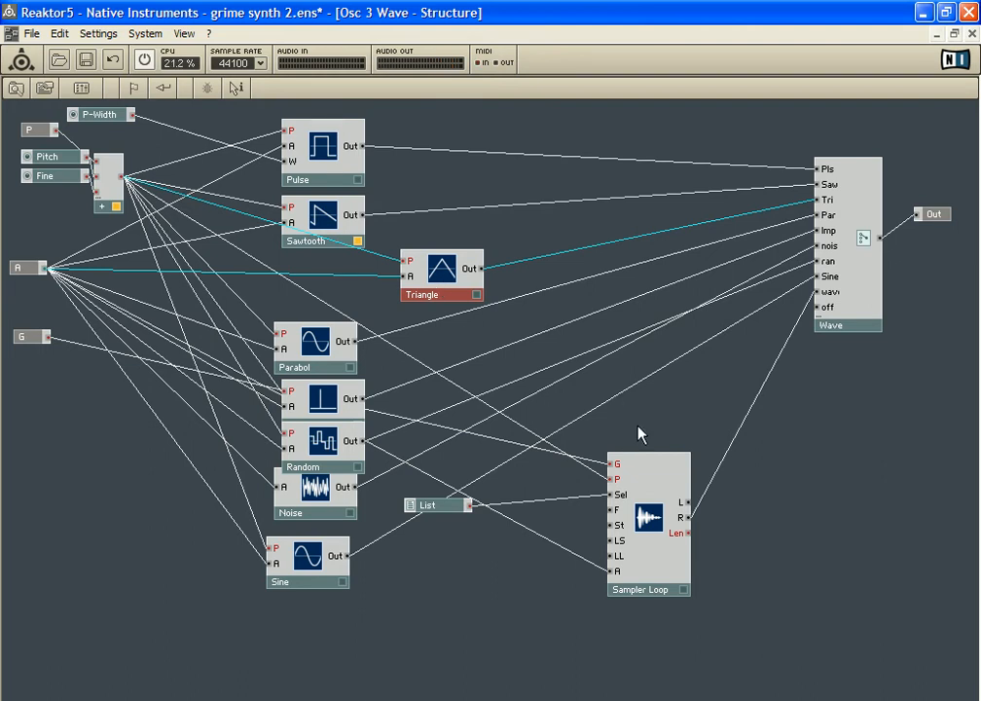
{"action": "left_click", "coordinate": [638, 479]}
In the OSC 1 structure, move Osc 3 Wave and Amp closer together and raise the L and R output ports slightly
{"action": "double_click", "coordinate": [684, 391]}
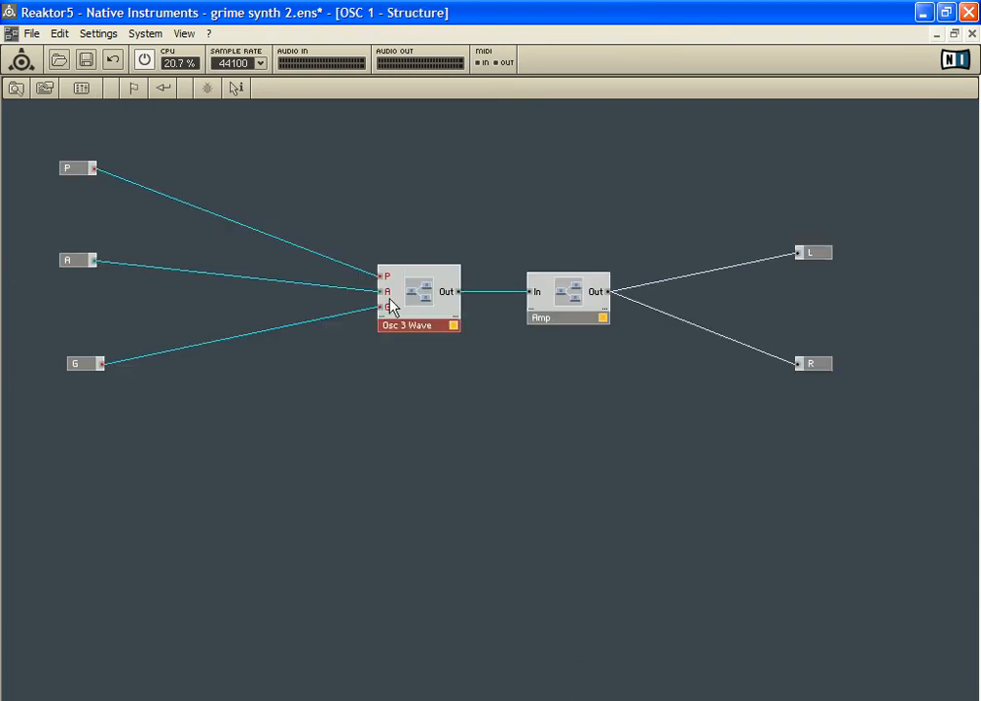
{"action": "left_click_drag", "start_coordinate": [421, 286], "coordinate": [425, 284]}
{"action": "mouse_move", "coordinate": [561, 287]}
{"action": "left_mouse_down"}
{"action": "mouse_move", "coordinate": [557, 299]}
{"action": "mouse_move", "coordinate": [555, 274]}
{"action": "mouse_move", "coordinate": [561, 285]}
{"action": "left_mouse_up"}
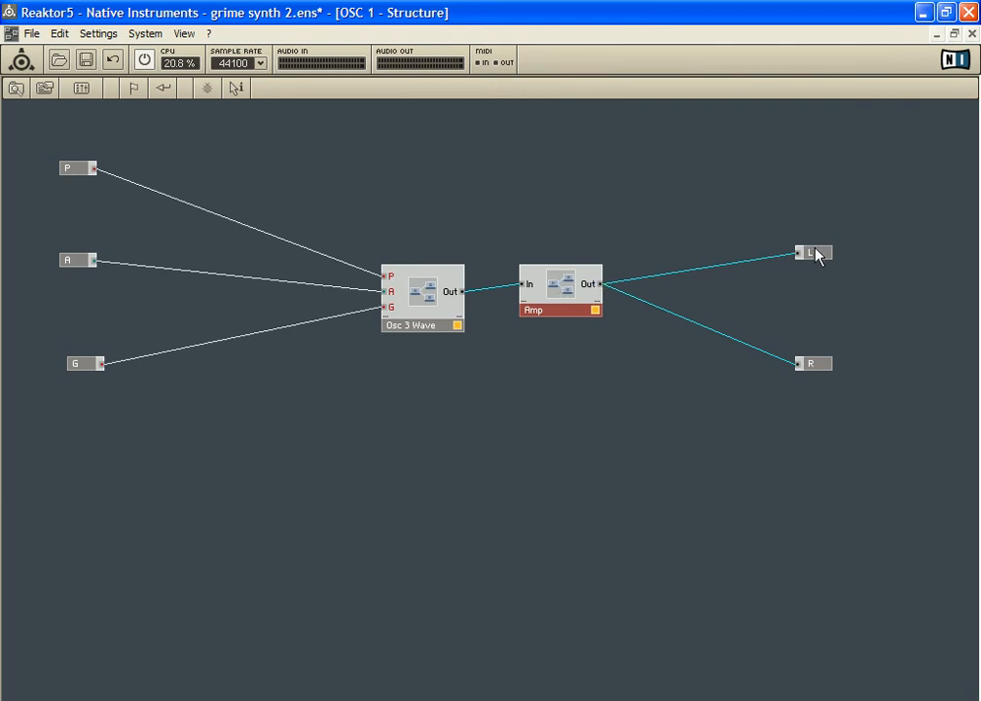
{"action": "left_click_drag", "start_coordinate": [817, 253], "coordinate": [817, 240]}
{"action": "left_click", "coordinate": [822, 364]}
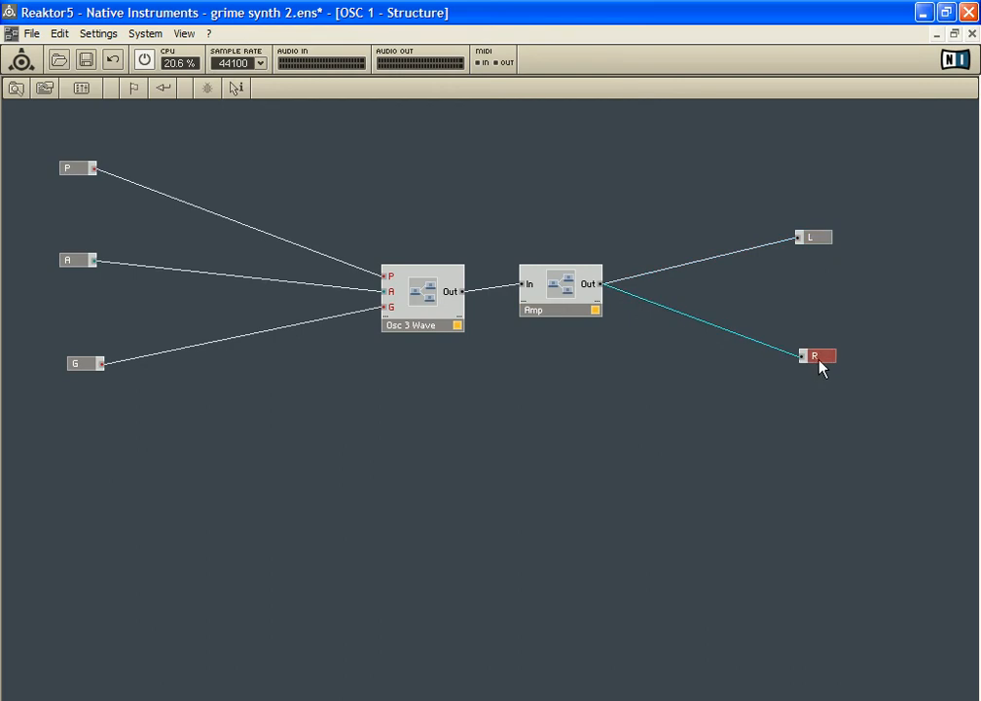
{"action": "double_click", "coordinate": [703, 393]}
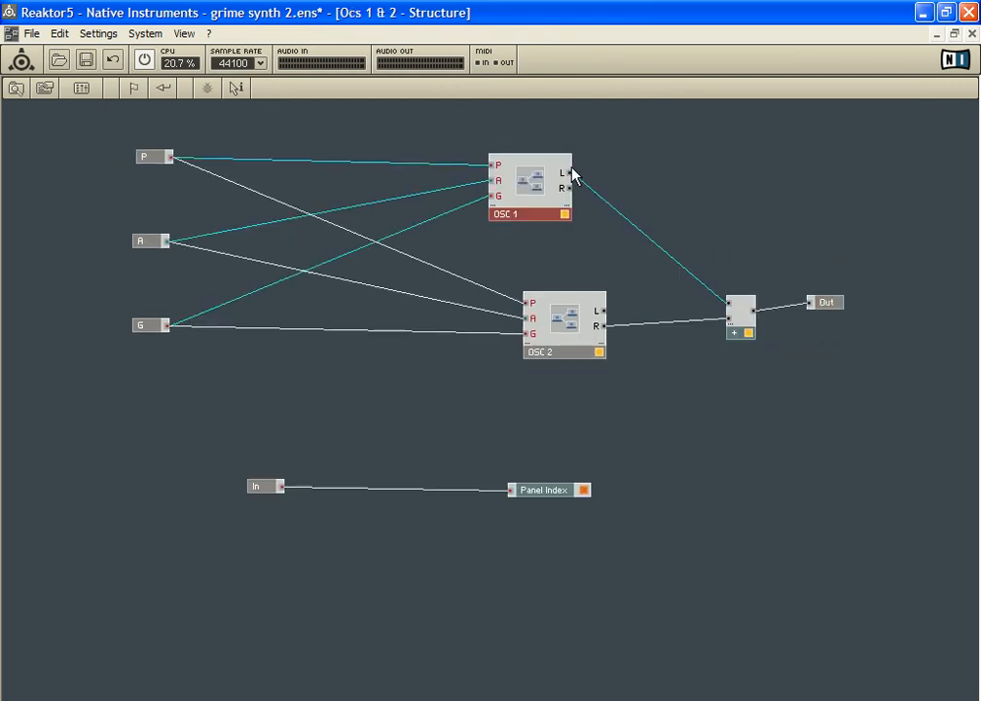
Cut the R output port from the OSC 1 structure and line the L port up with the Amp output
{"action": "mouse_move", "coordinate": [544, 183]}
{"action": "left_mouse_down"}
{"action": "mouse_move", "coordinate": [541, 212]}
{"action": "mouse_move", "coordinate": [544, 186]}
{"action": "left_mouse_up"}
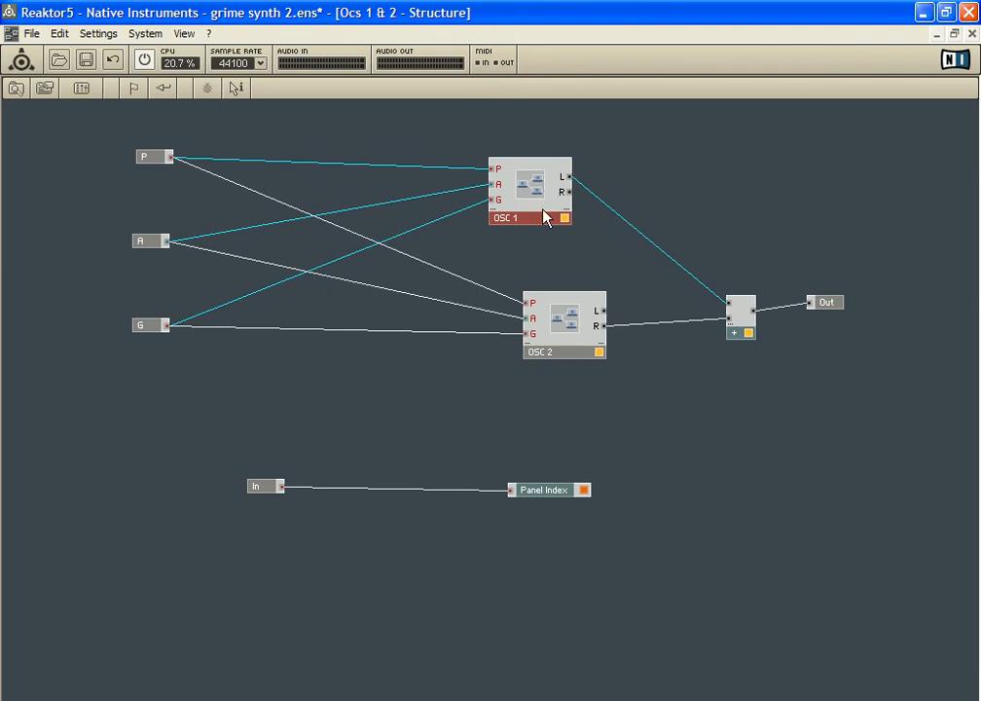
{"action": "double_click", "coordinate": [547, 217]}
{"action": "right_click", "coordinate": [822, 360]}
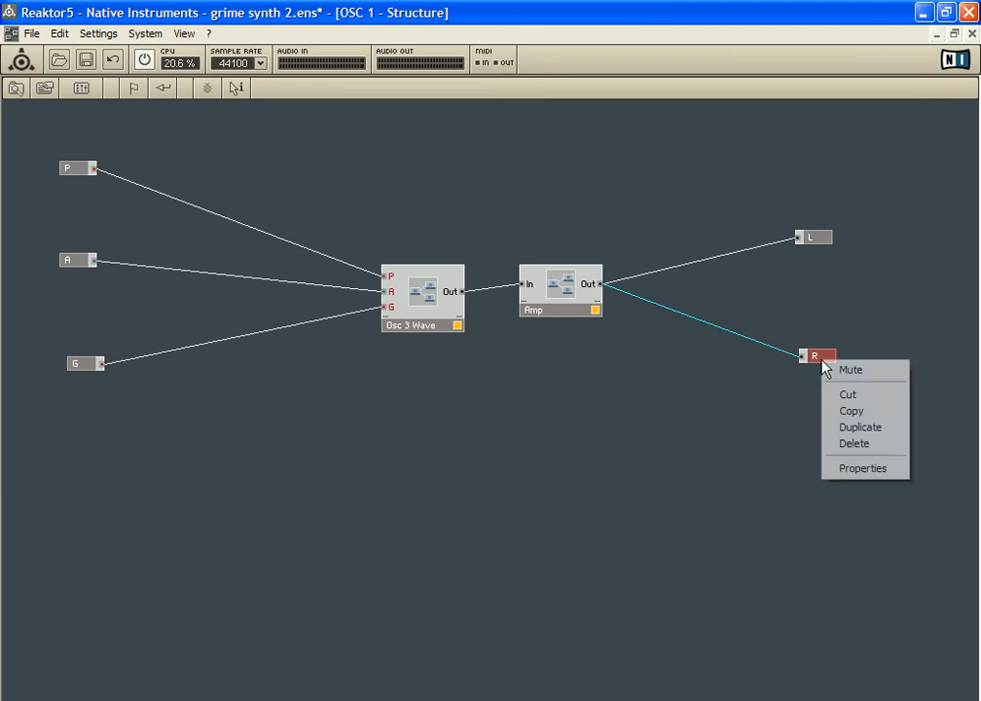
{"action": "left_click", "coordinate": [859, 395]}
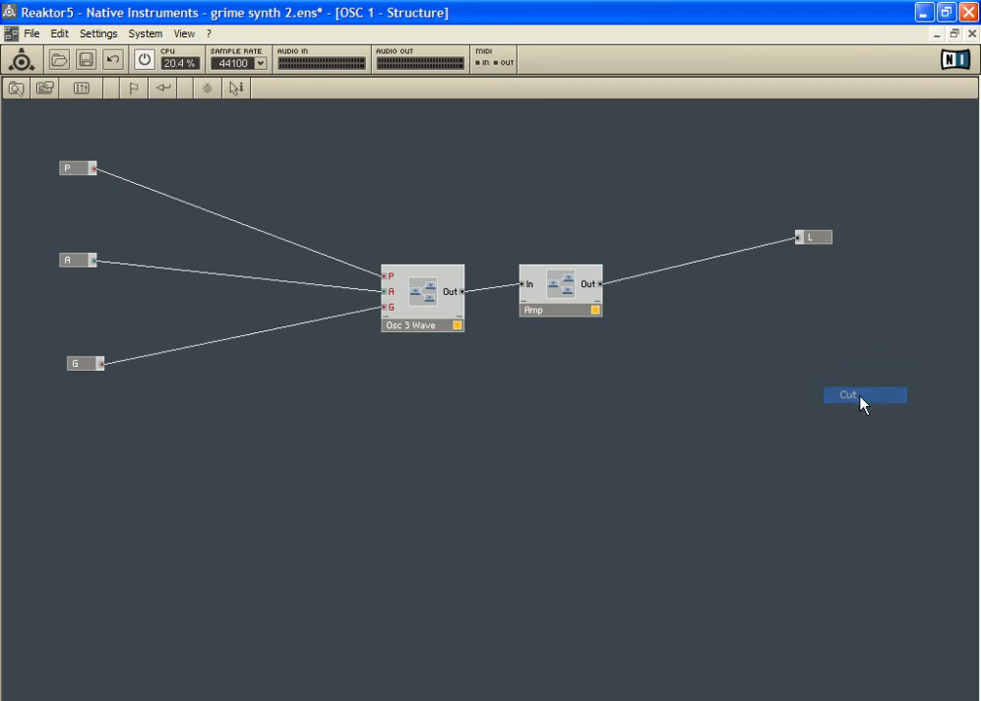
{"action": "left_click", "coordinate": [828, 243]}
{"action": "double_click", "coordinate": [579, 387]}
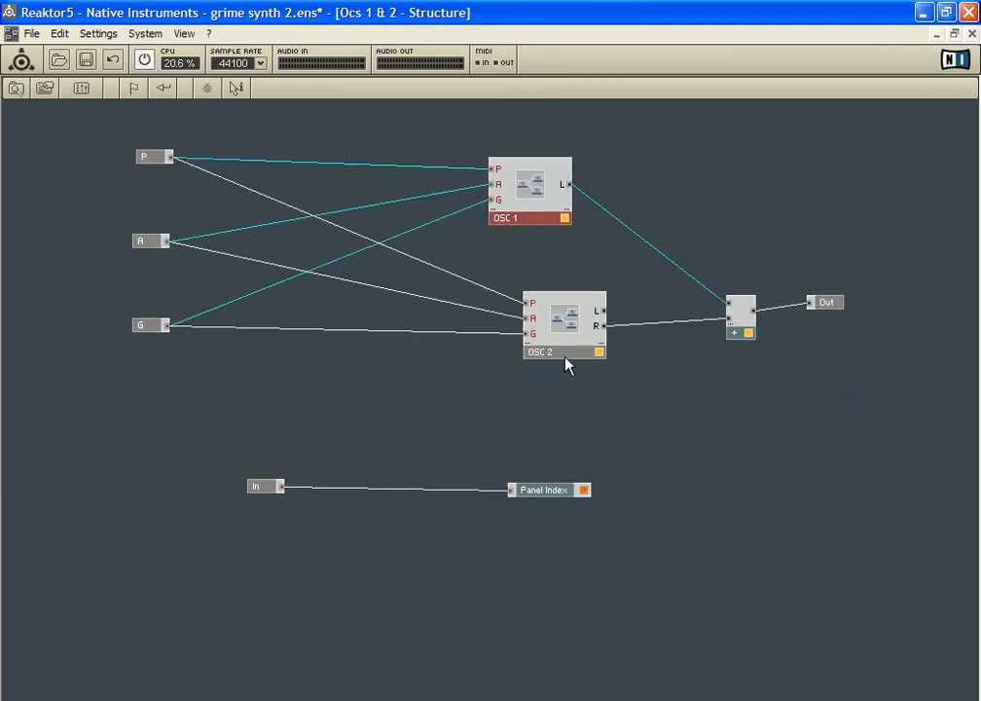
Move the OSC 1 macro closer to OSC 2 in the Ocs 1 & 2 structure
{"action": "left_click_drag", "start_coordinate": [547, 188], "coordinate": [571, 204]}
{"action": "left_click", "coordinate": [574, 310]}
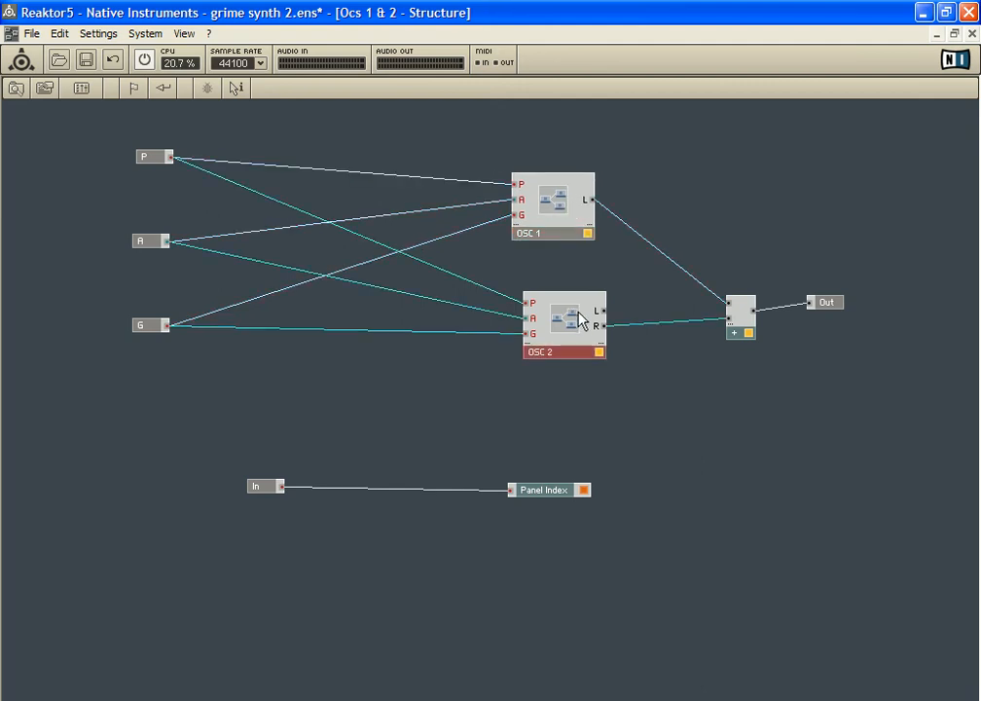
{"action": "left_click", "coordinate": [578, 218]}
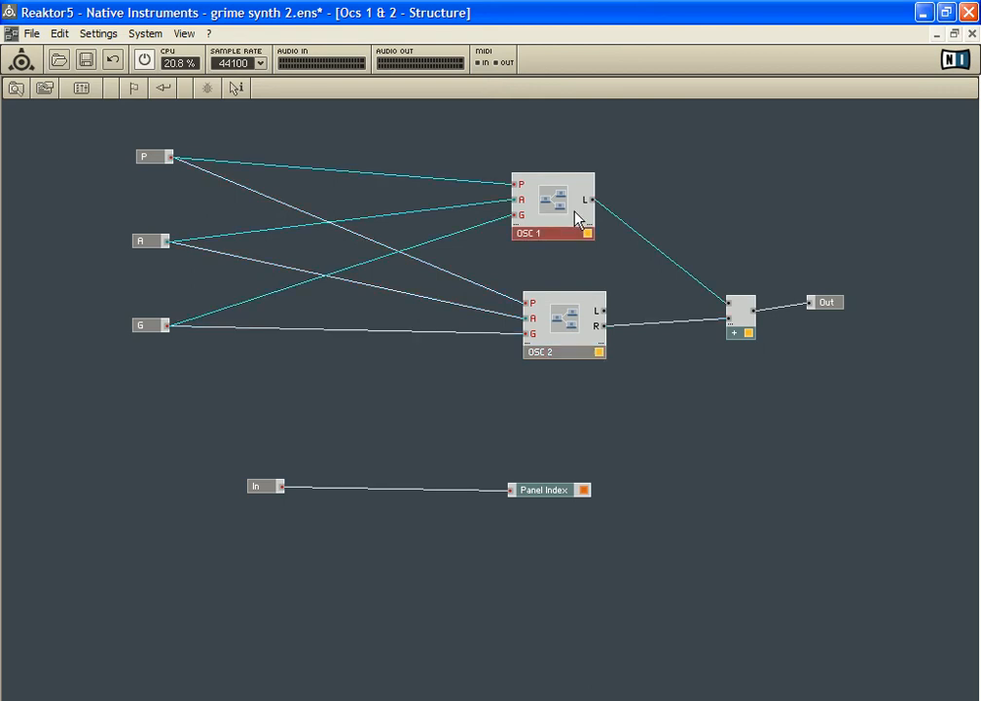
{"action": "right_click", "coordinate": [747, 328]}
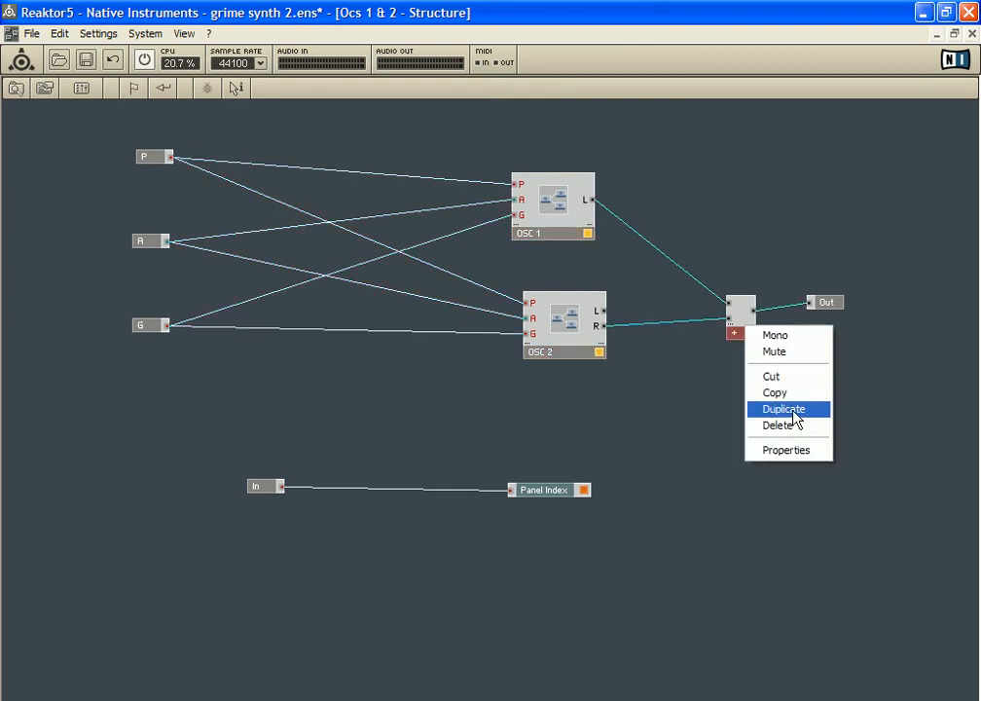
In the OSC 1 structure, add an Out Port below L and connect Amp's output to it
{"action": "double_click", "coordinate": [564, 218]}
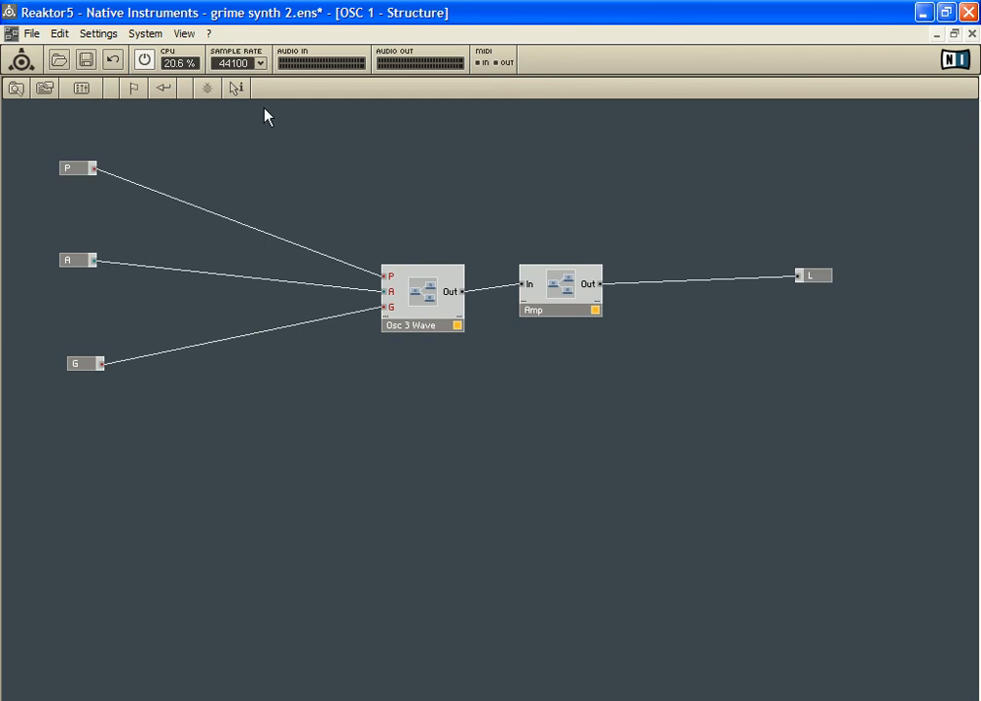
{"action": "left_click", "coordinate": [164, 89]}
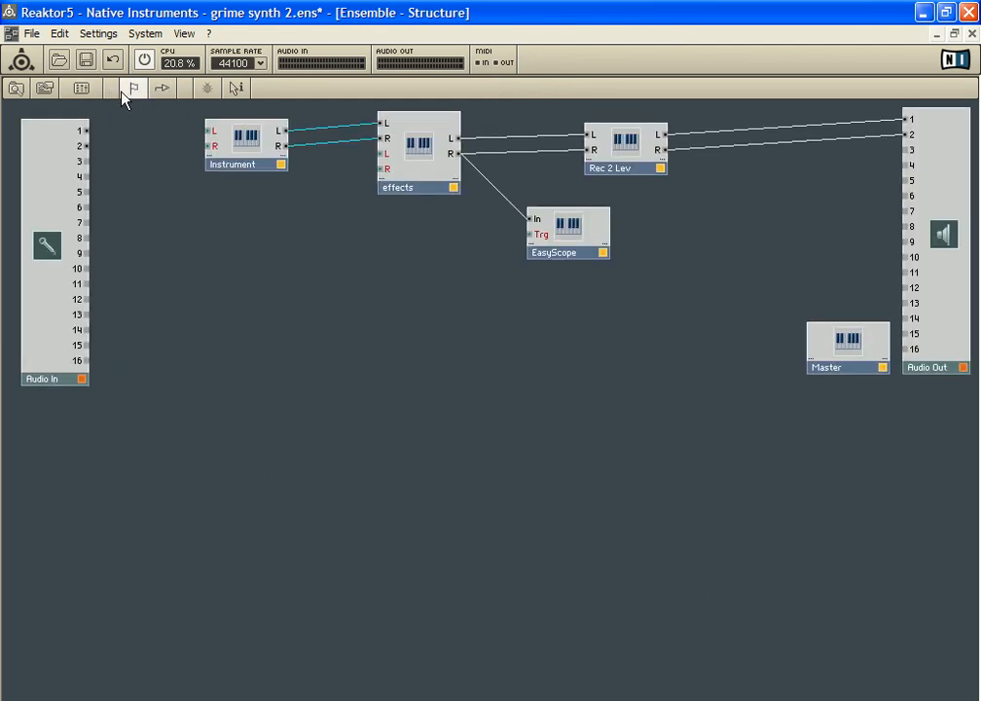
{"action": "double_click", "coordinate": [251, 152]}
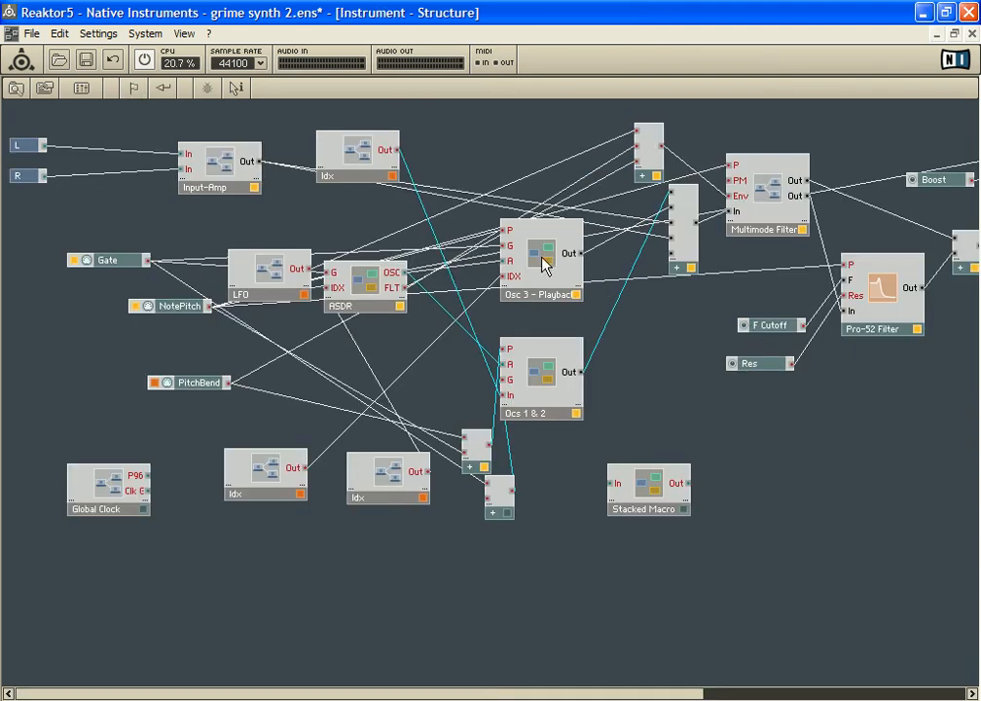
{"action": "double_click", "coordinate": [543, 382]}
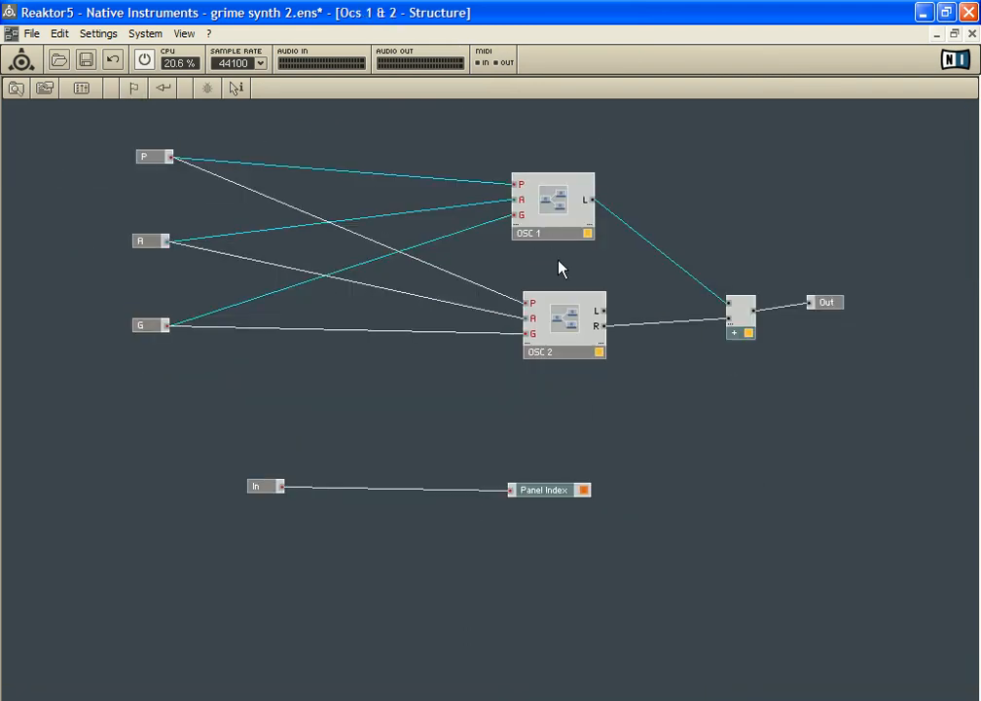
{"action": "double_click", "coordinate": [565, 227]}
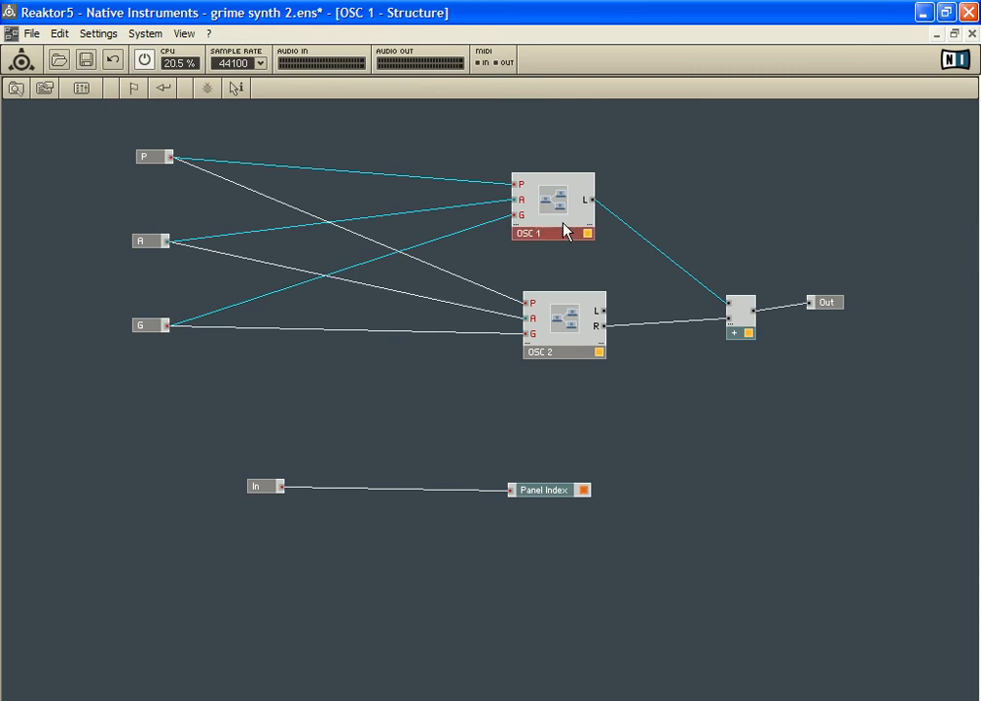
{"action": "right_click", "coordinate": [774, 342]}
{"action": "mouse_move", "coordinate": [844, 347]}
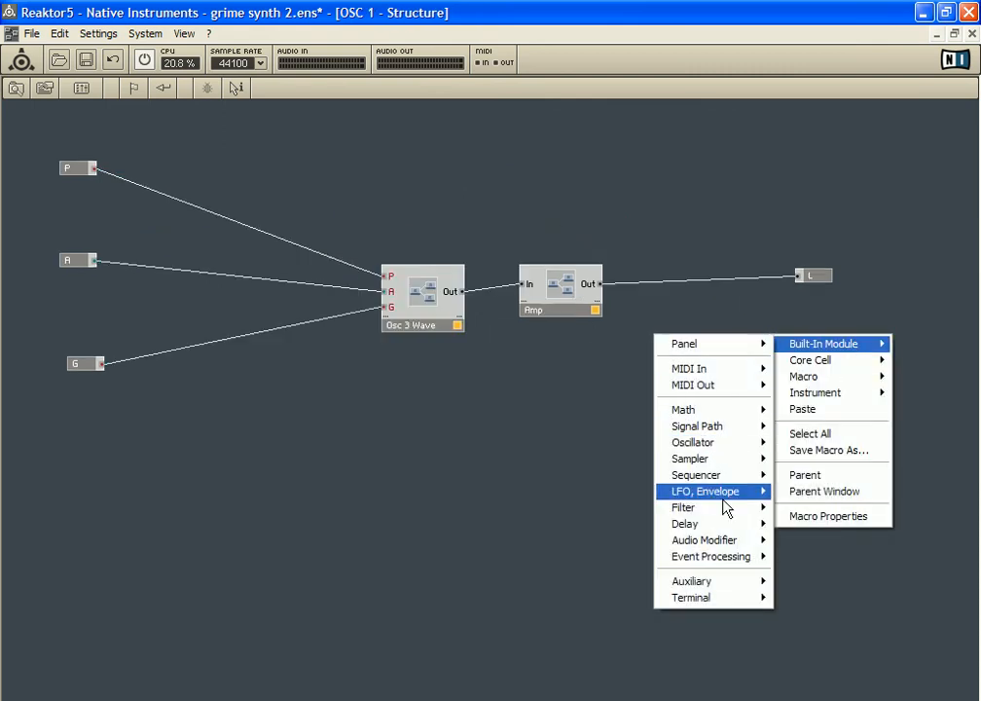
{"action": "mouse_move", "coordinate": [747, 600]}
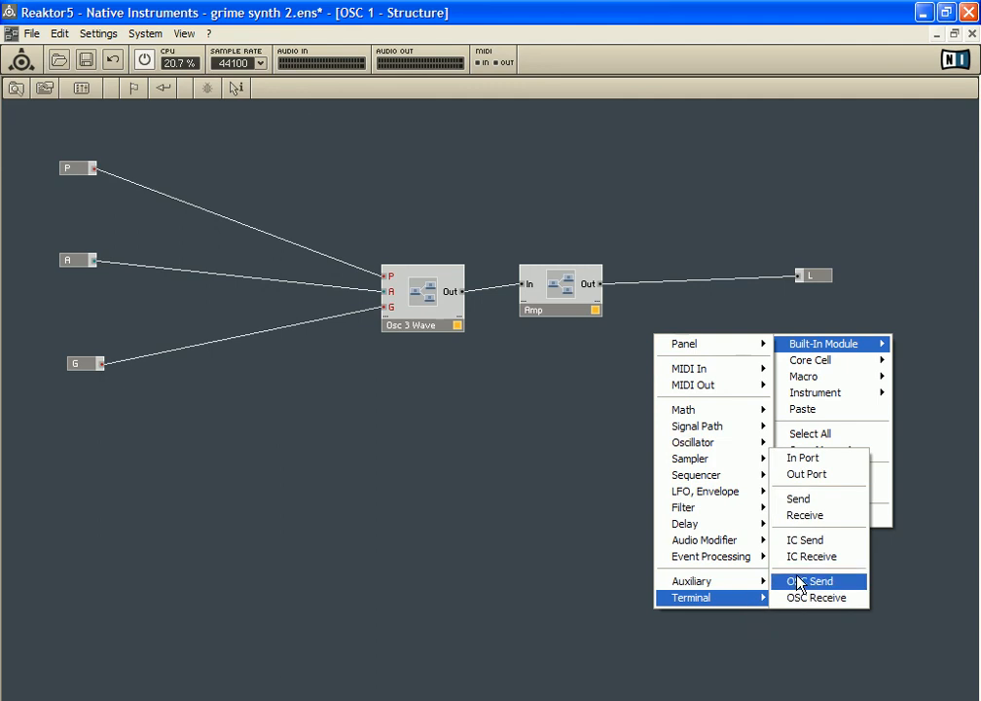
{"action": "left_click", "coordinate": [819, 475]}
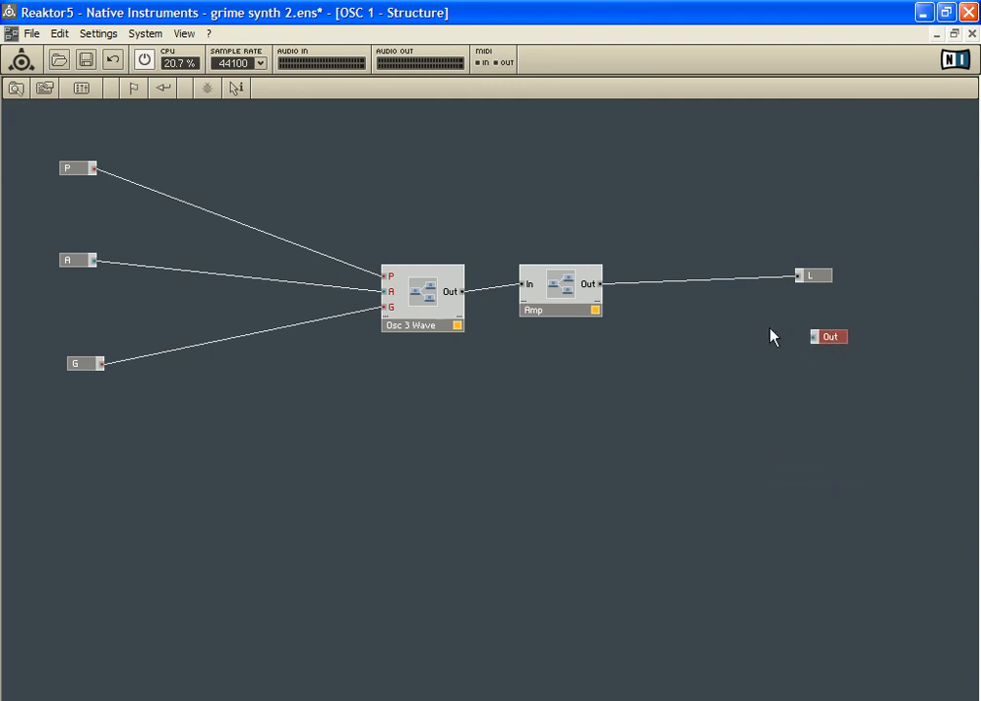
{"action": "left_click_drag", "start_coordinate": [600, 284], "coordinate": [810, 345]}
Rename the new output port of OSC 1 as R and close its properties
{"action": "right_click", "coordinate": [808, 341]}
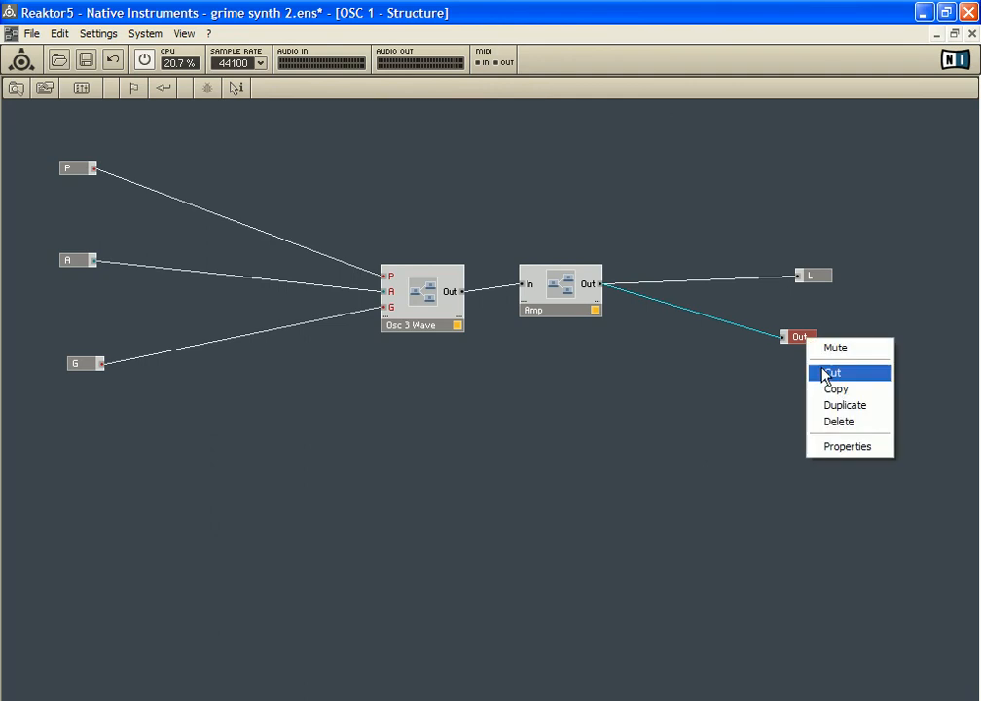
{"action": "left_click", "coordinate": [845, 447]}
{"action": "left_click_drag", "start_coordinate": [116, 423], "coordinate": [336, 282]}
{"action": "left_click", "coordinate": [261, 353]}
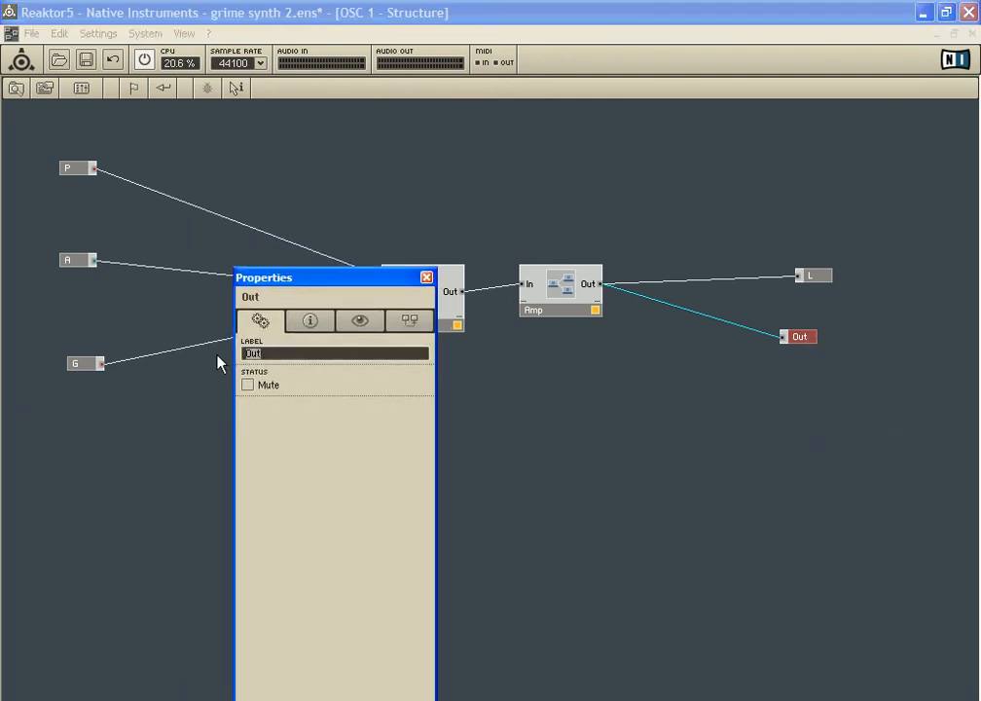
{"action": "type", "text": "R"}
{"action": "left_click", "coordinate": [467, 443]}
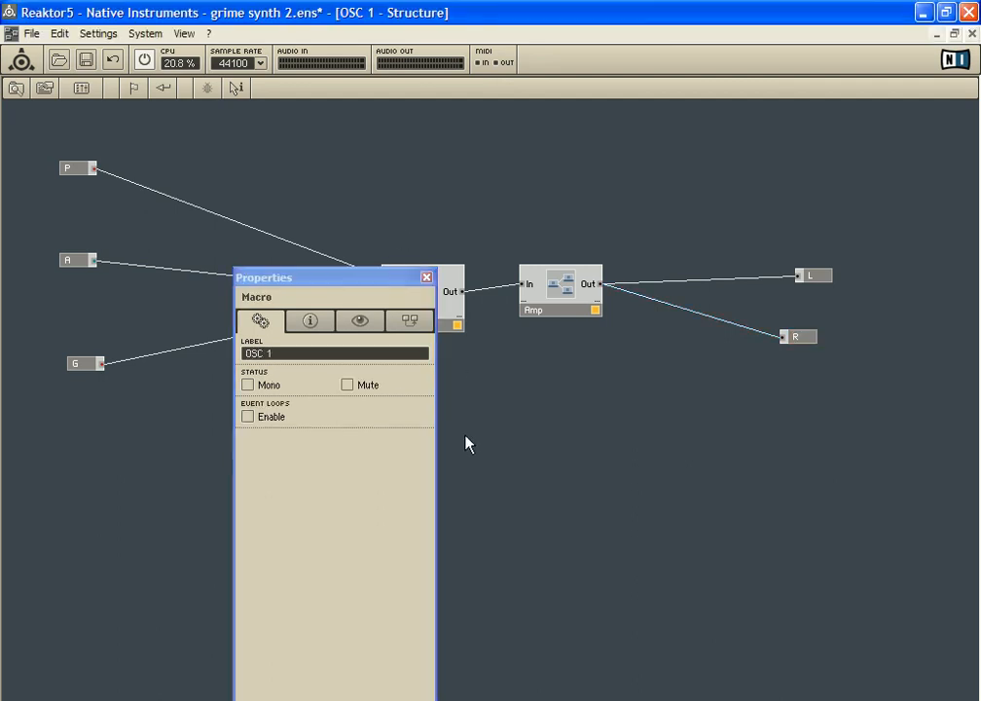
{"action": "left_click", "coordinate": [428, 278]}
In the Ocs 1 & 2 structure, set the Add module's minimum number of port groups to 4
{"action": "double_click", "coordinate": [585, 357]}
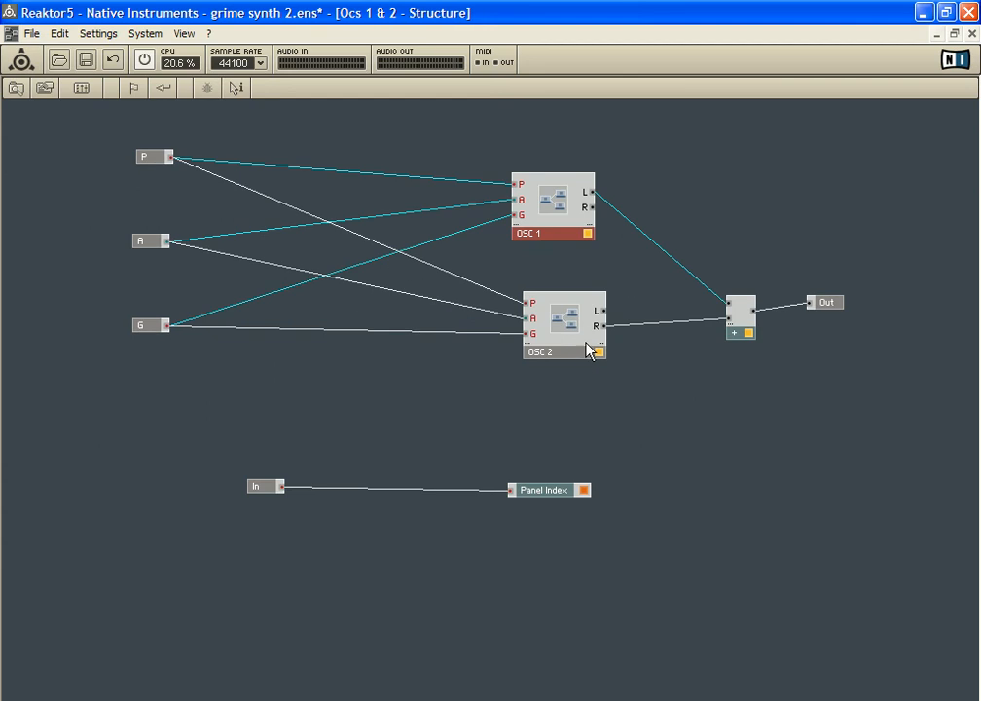
{"action": "left_click", "coordinate": [742, 316]}
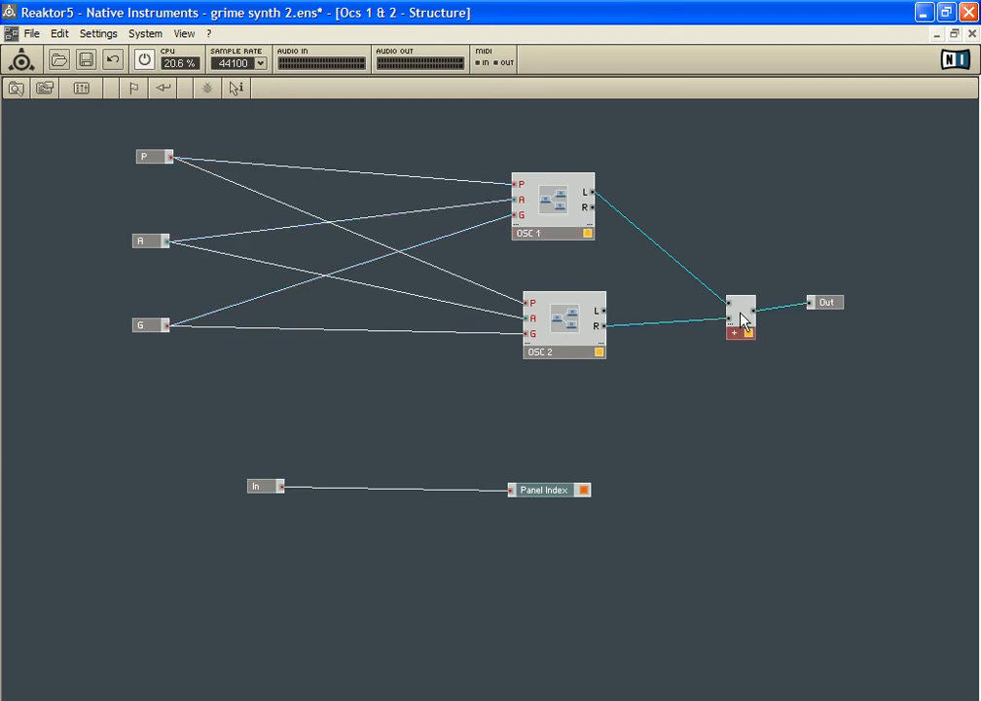
{"action": "right_click", "coordinate": [742, 316]}
{"action": "left_click", "coordinate": [781, 437]}
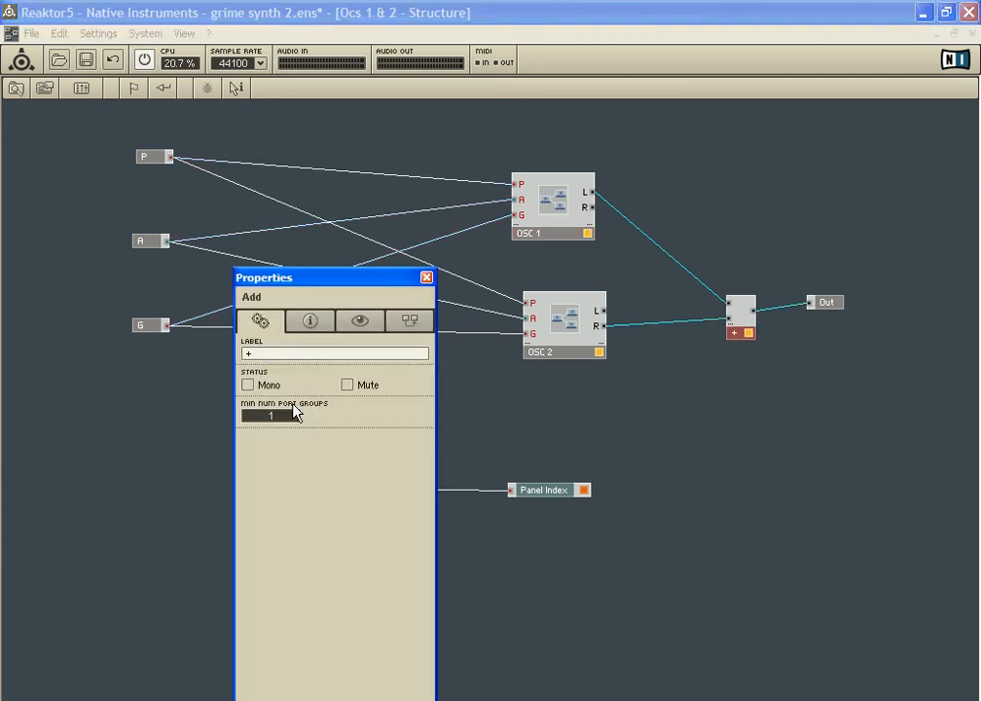
{"action": "left_click_drag", "start_coordinate": [292, 392], "coordinate": [293, 391]}
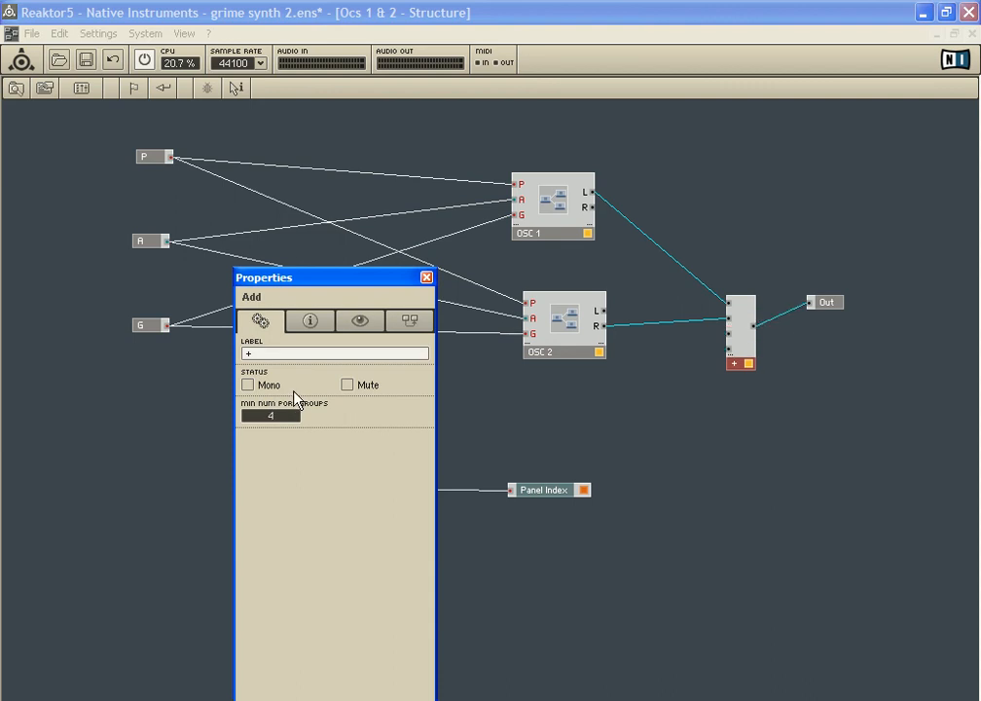
Connect OSC 2's R and L outputs and OSC 1's R output to the Add module, shift Out slightly, and return to the Instrument structure
{"action": "left_click_drag", "start_coordinate": [605, 326], "coordinate": [732, 351]}
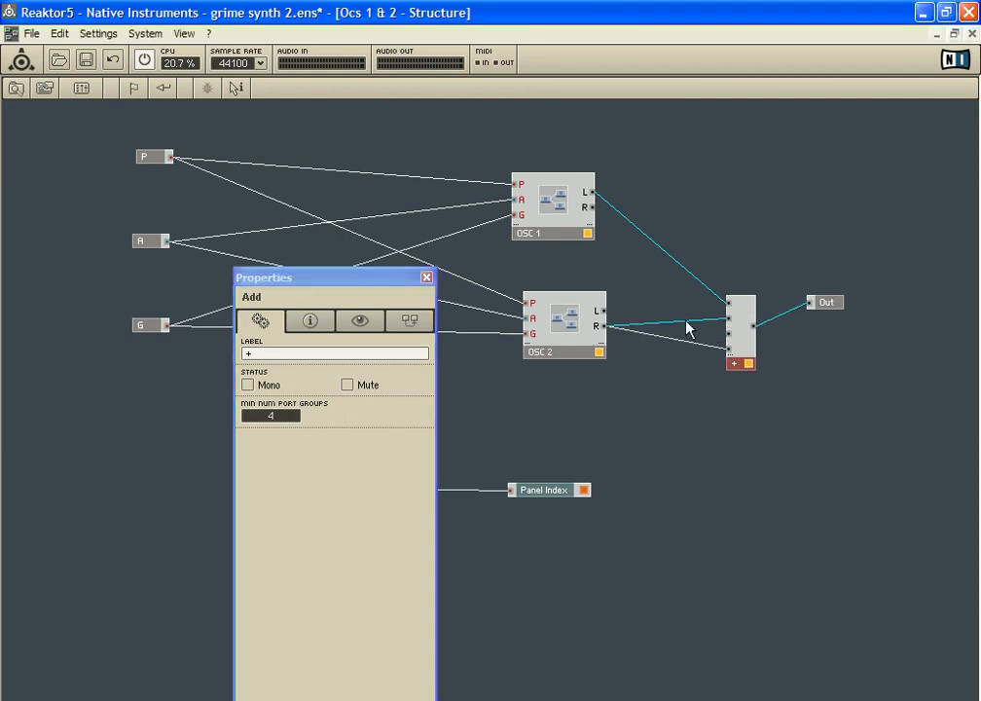
{"action": "left_click_drag", "start_coordinate": [604, 312], "coordinate": [730, 333]}
{"action": "left_click_drag", "start_coordinate": [594, 207], "coordinate": [733, 276]}
{"action": "left_click_drag", "start_coordinate": [836, 301], "coordinate": [840, 271]}
{"action": "left_click", "coordinate": [733, 368]}
{"action": "double_click", "coordinate": [731, 368]}
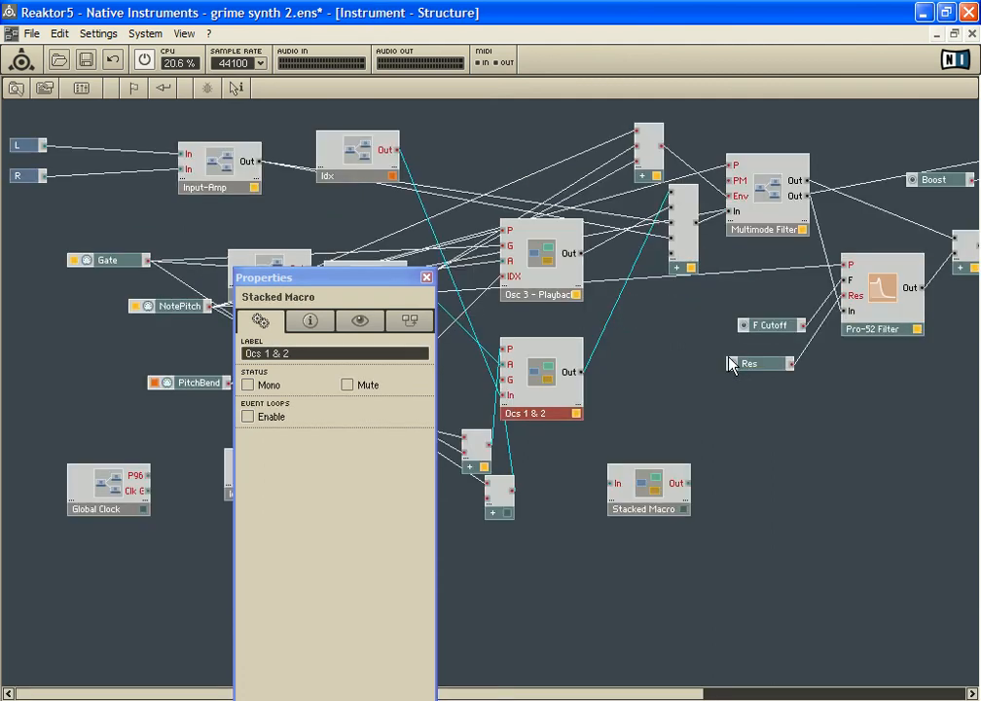
In the Instrument structure, move Osc 3 - Playback slightly up and shift the Add module it feeds to tidy the wiring
{"action": "left_click_drag", "start_coordinate": [366, 281], "coordinate": [155, 370]}
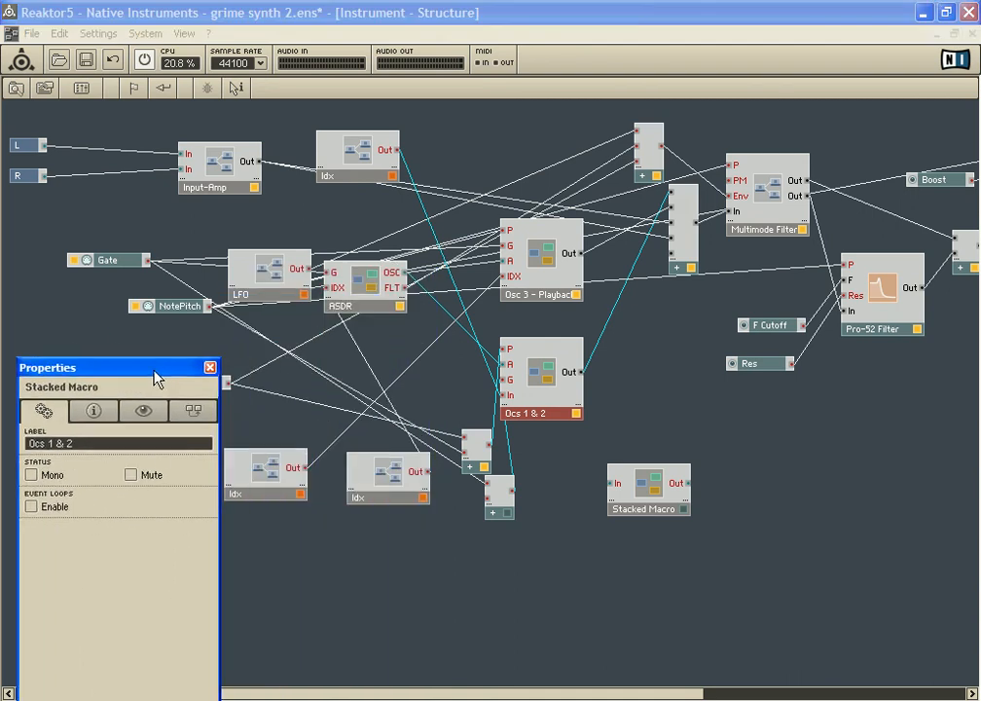
{"action": "left_click", "coordinate": [549, 251]}
{"action": "left_click_drag", "start_coordinate": [550, 251], "coordinate": [558, 235]}
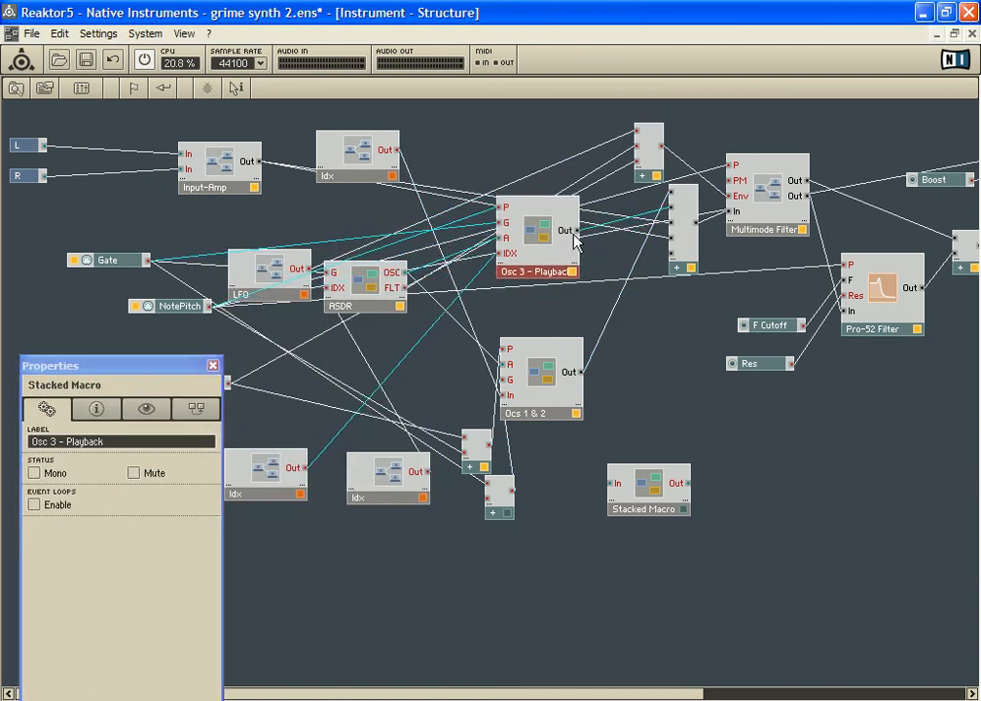
{"action": "double_click", "coordinate": [558, 238]}
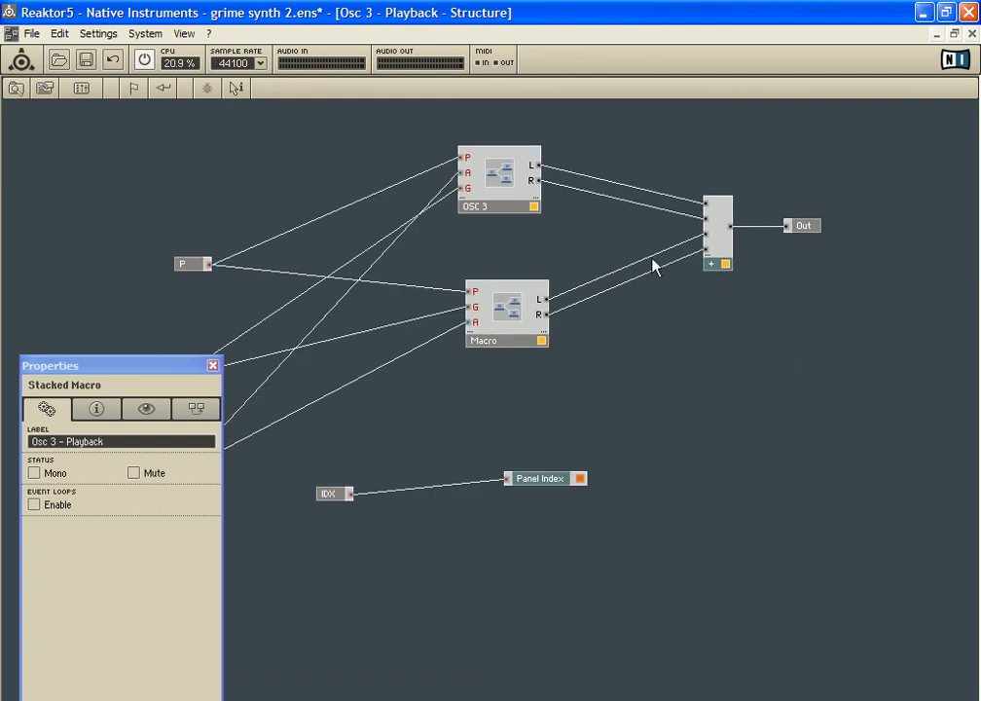
{"action": "double_click", "coordinate": [590, 247]}
{"action": "mouse_move", "coordinate": [689, 247]}
{"action": "left_mouse_down"}
{"action": "mouse_move", "coordinate": [700, 251]}
{"action": "mouse_move", "coordinate": [690, 234]}
{"action": "left_mouse_up"}
Examine the OSC 3 structure inside Osc 3 - Playback, and open the structure of the neighbouring Macro
{"action": "left_click", "coordinate": [536, 383]}
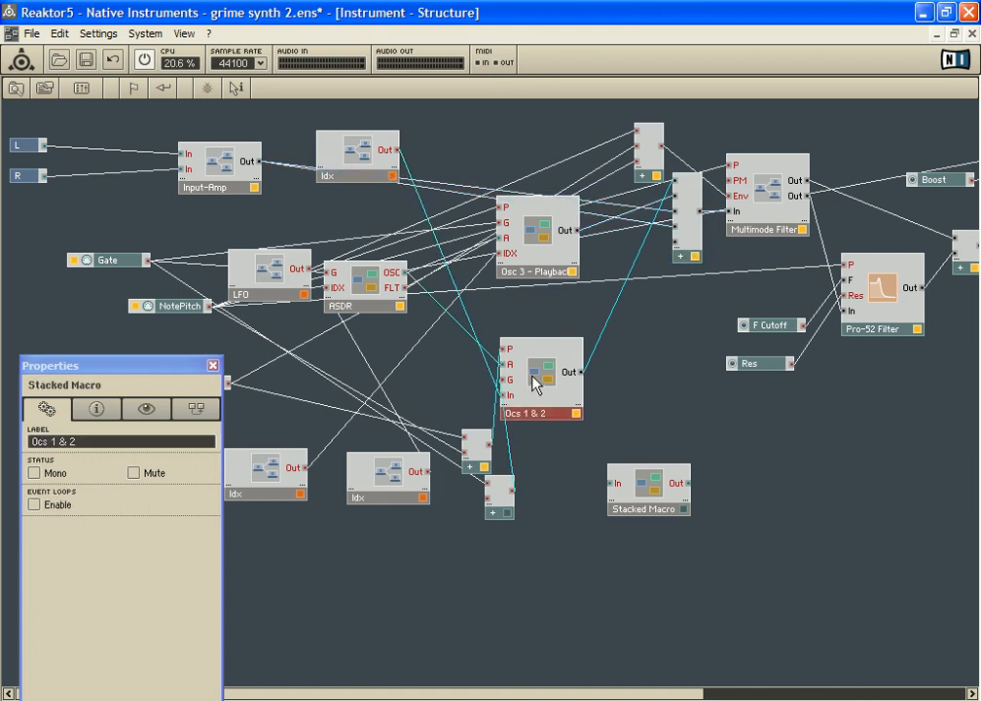
{"action": "left_click", "coordinate": [540, 272]}
{"action": "left_click", "coordinate": [551, 384]}
{"action": "double_click", "coordinate": [536, 256]}
{"action": "left_click", "coordinate": [496, 187]}
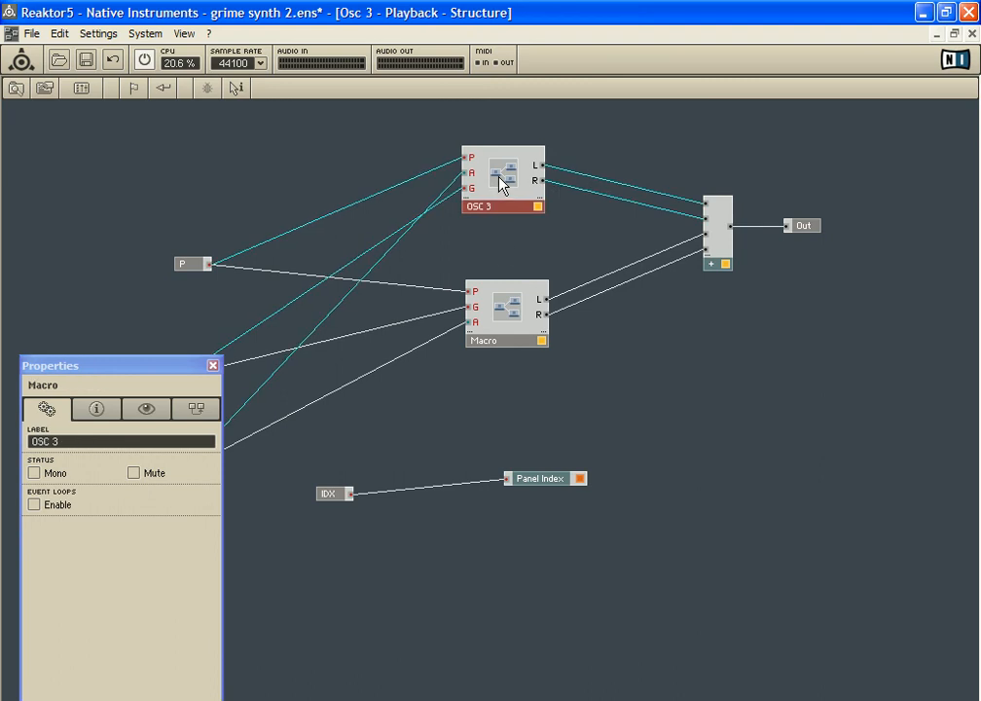
{"action": "double_click", "coordinate": [496, 187]}
{"action": "left_click", "coordinate": [446, 310]}
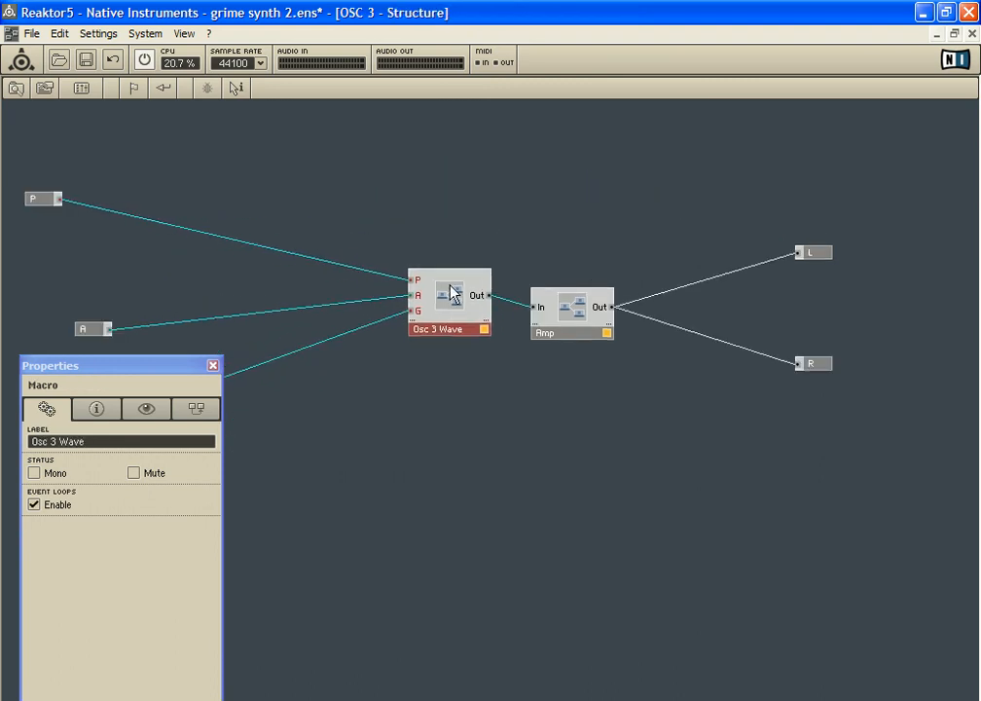
{"action": "double_click", "coordinate": [465, 244]}
{"action": "double_click", "coordinate": [500, 321]}
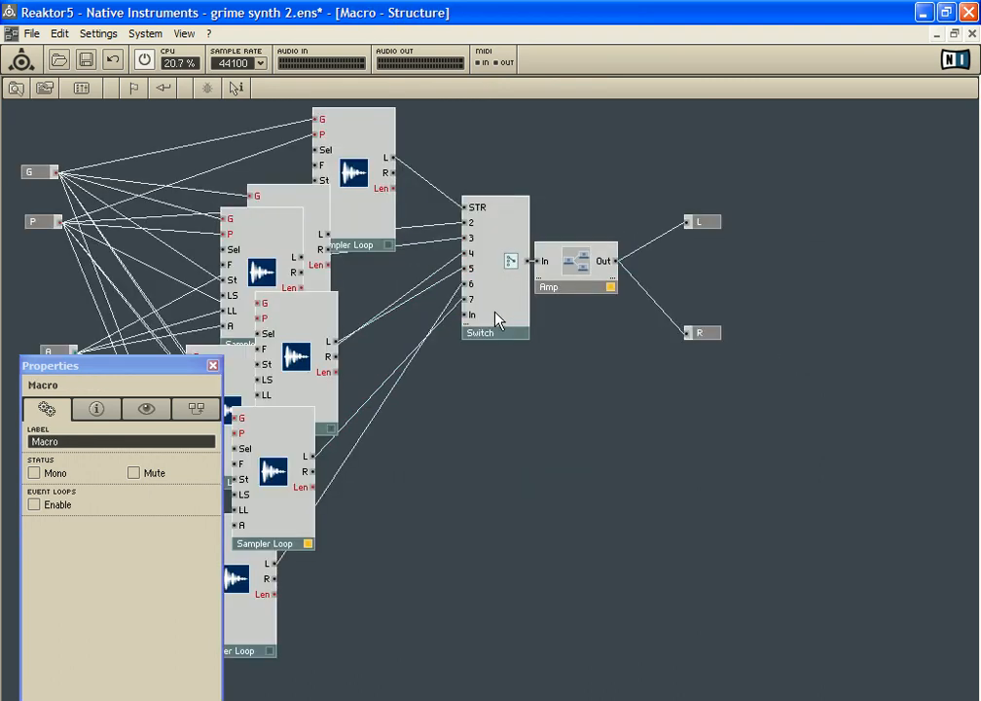
Move Switch, Amp, L and R together away from the Sampler Loops, and reposition the Sampler Loop feeding Switch input 5
{"action": "left_click_drag", "start_coordinate": [504, 167], "coordinate": [740, 405]}
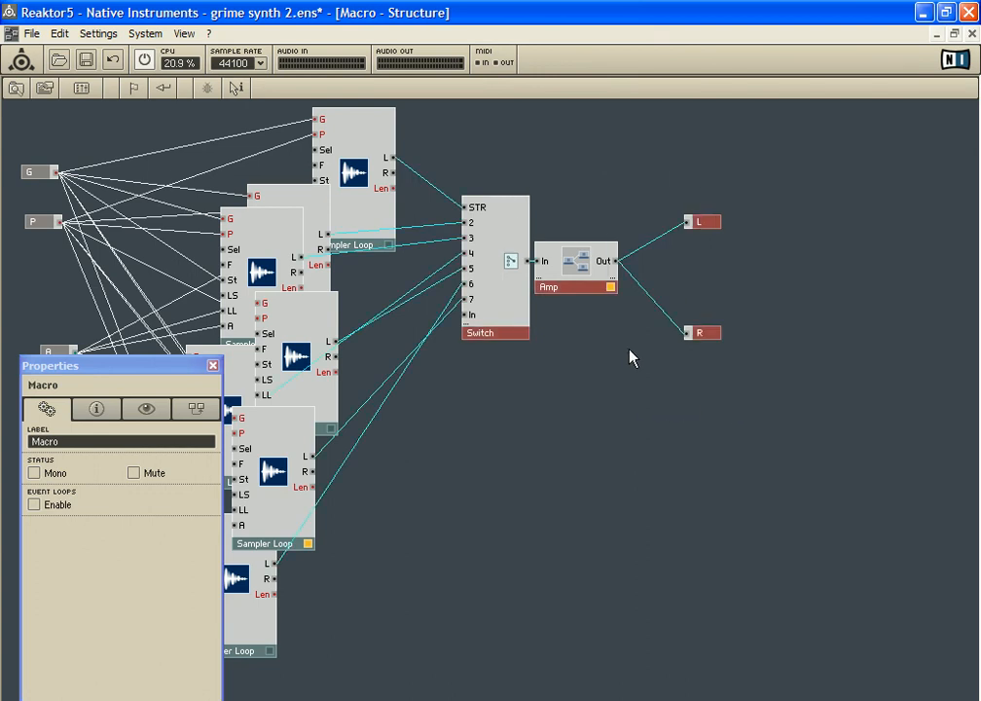
{"action": "left_click_drag", "start_coordinate": [521, 226], "coordinate": [690, 239]}
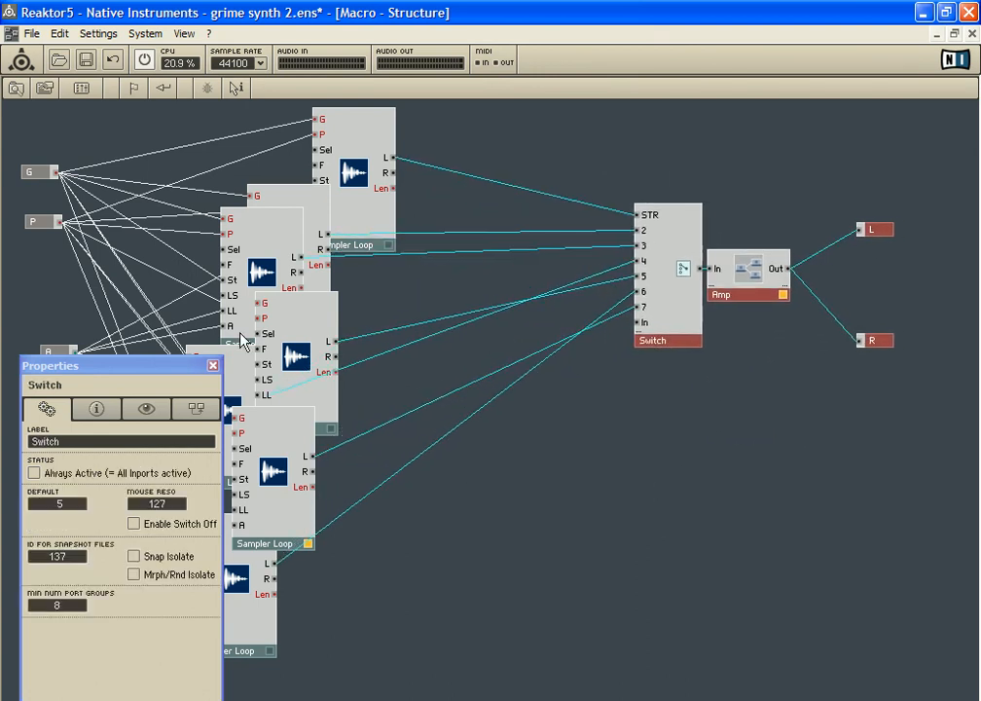
{"action": "left_click_drag", "start_coordinate": [303, 334], "coordinate": [441, 337]}
{"action": "left_click_drag", "start_coordinate": [140, 376], "coordinate": [88, 436]}
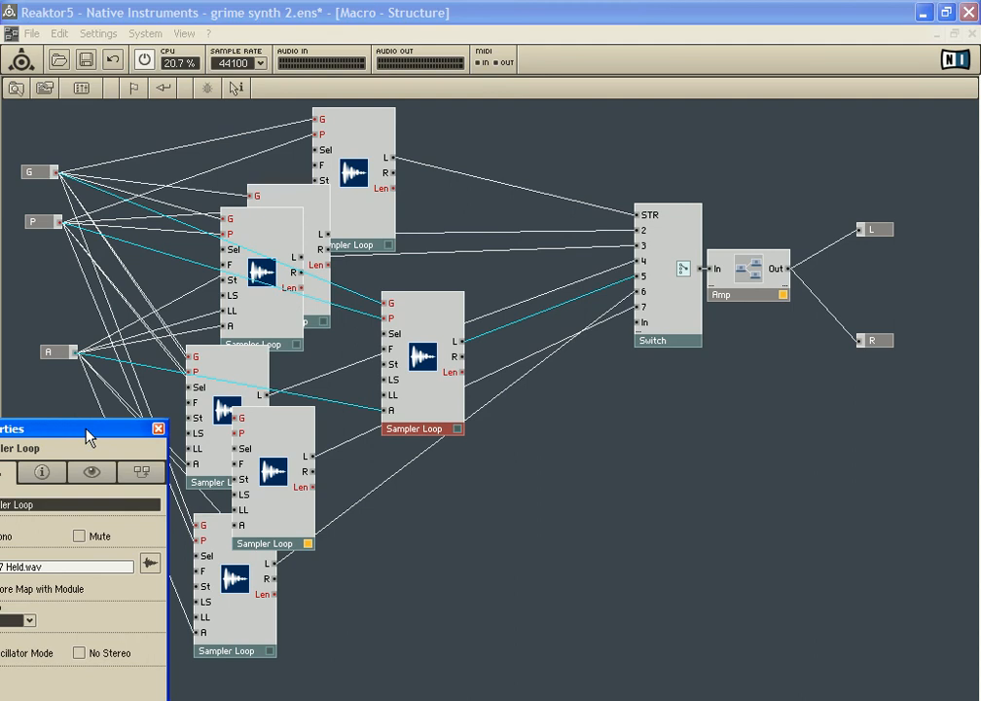
{"action": "left_click_drag", "start_coordinate": [449, 314], "coordinate": [294, 302]}
Shift the Sampler Loops feeding Switch inputs STR, 2, 3 and 5 up toward the Switch, and return to the Osc 3 - Playback structure
{"action": "left_click_drag", "start_coordinate": [354, 156], "coordinate": [469, 121]}
{"action": "left_click_drag", "start_coordinate": [313, 206], "coordinate": [402, 168]}
{"action": "left_click_drag", "start_coordinate": [238, 255], "coordinate": [323, 188]}
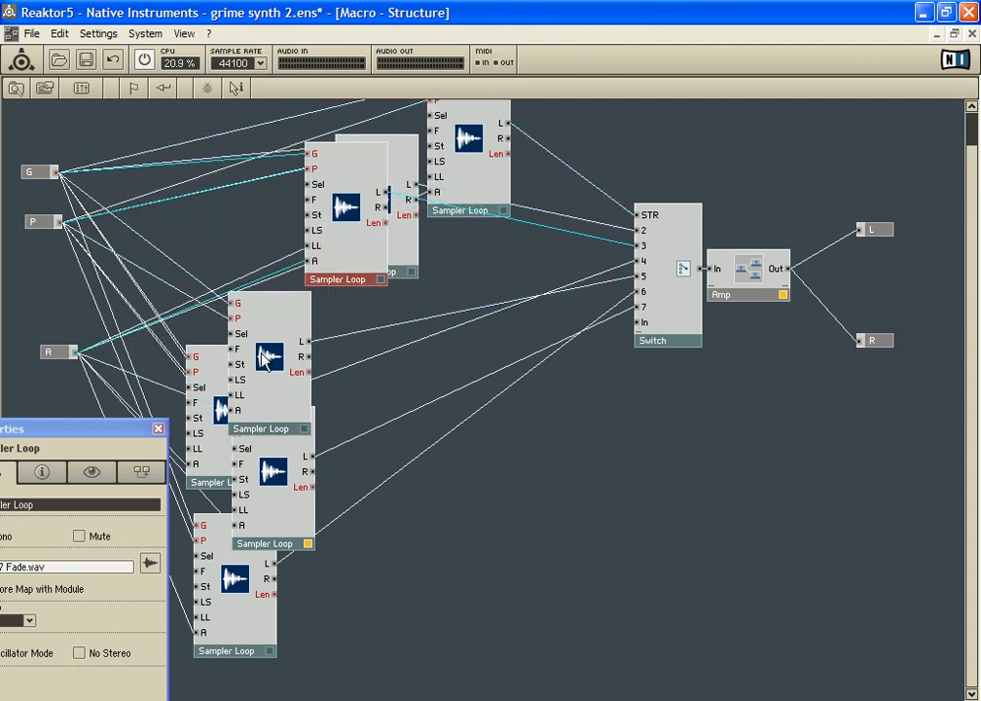
{"action": "left_click_drag", "start_coordinate": [275, 364], "coordinate": [406, 306]}
{"action": "double_click", "coordinate": [502, 474]}
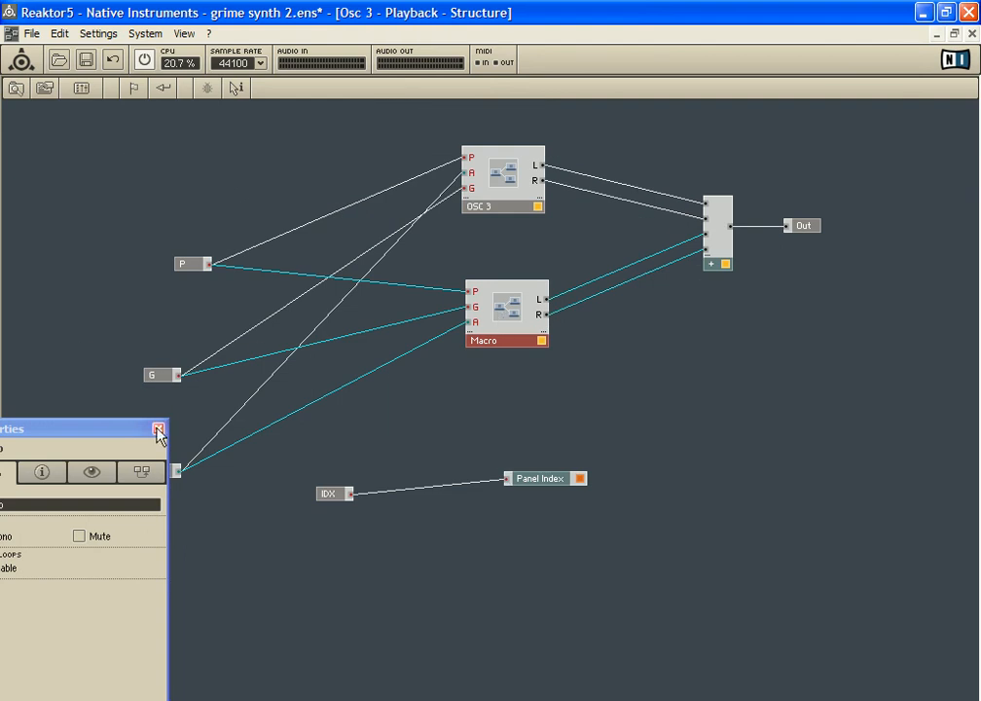
Rename the Macro below OSC 3 as PLAYBACK
{"action": "left_click_drag", "start_coordinate": [100, 435], "coordinate": [269, 355]}
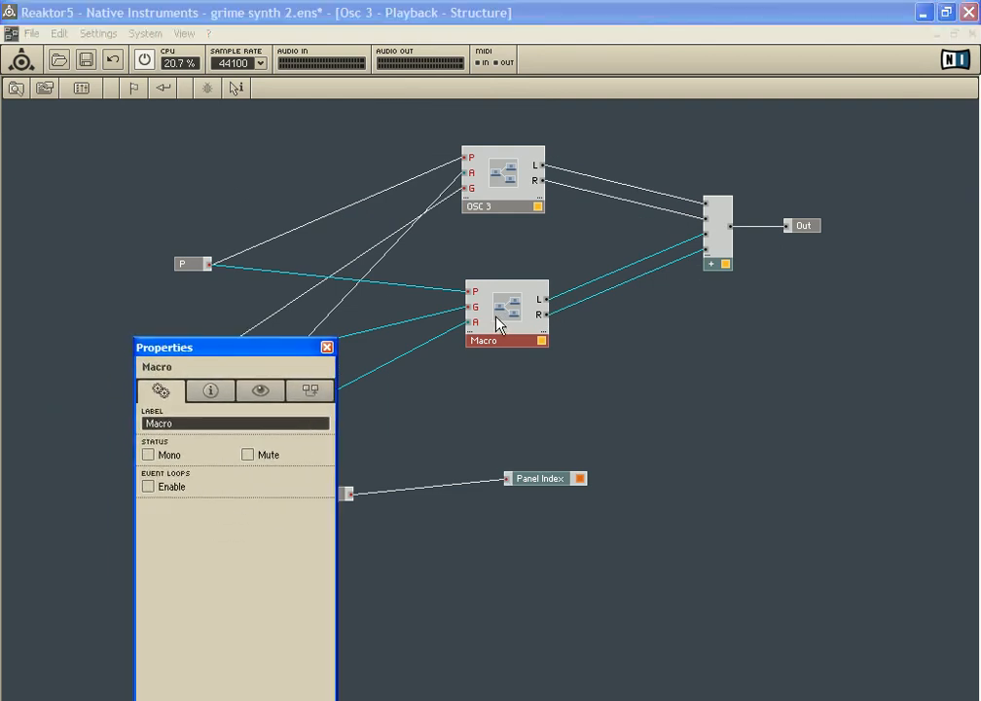
{"action": "left_click", "coordinate": [191, 429]}
{"action": "type", "text": "PLAYBACK"}
{"action": "key", "text": "Return"}
{"action": "left_click", "coordinate": [498, 403]}
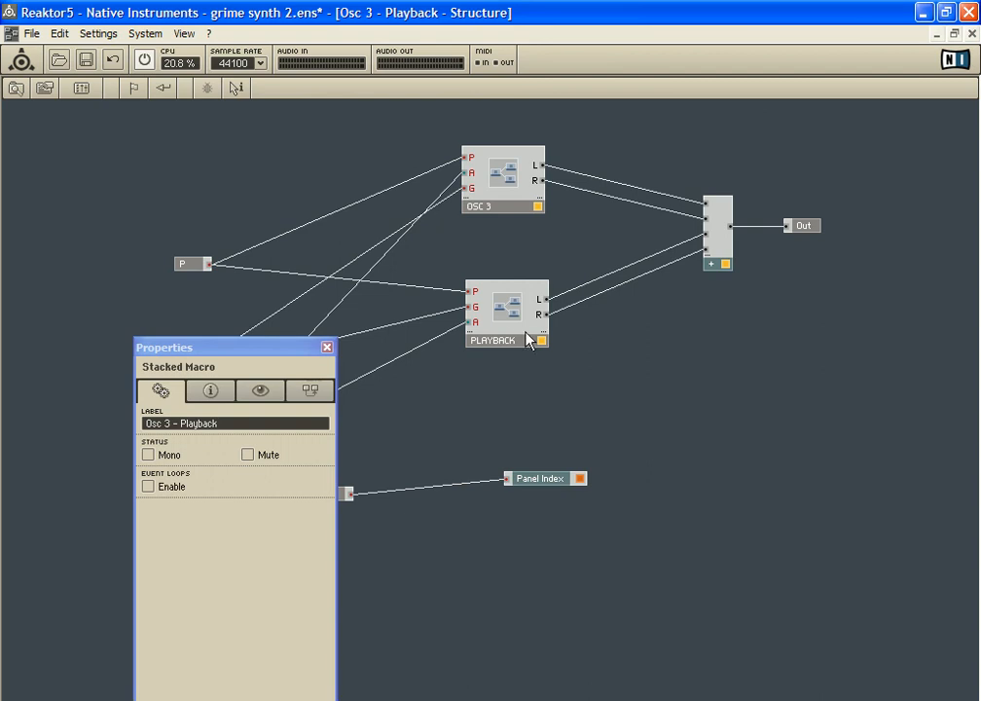
In the PLAYBACK structure, move the Sampler Loops feeding Switch inputs 4, 6 and 7 up toward the Switch, and select the Switch
{"action": "double_click", "coordinate": [506, 313]}
{"action": "left_click_drag", "start_coordinate": [265, 349], "coordinate": [114, 504]}
{"action": "left_click_drag", "start_coordinate": [219, 408], "coordinate": [314, 331]}
{"action": "left_click_drag", "start_coordinate": [279, 481], "coordinate": [371, 447]}
{"action": "left_click_drag", "start_coordinate": [239, 613], "coordinate": [440, 534]}
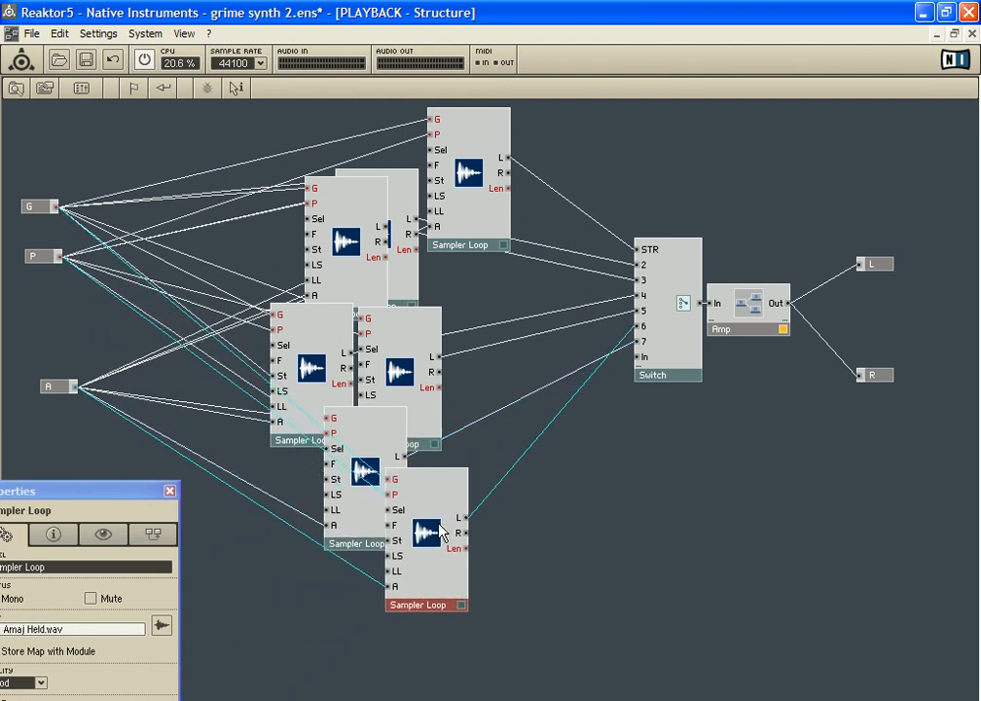
{"action": "left_click", "coordinate": [669, 324]}
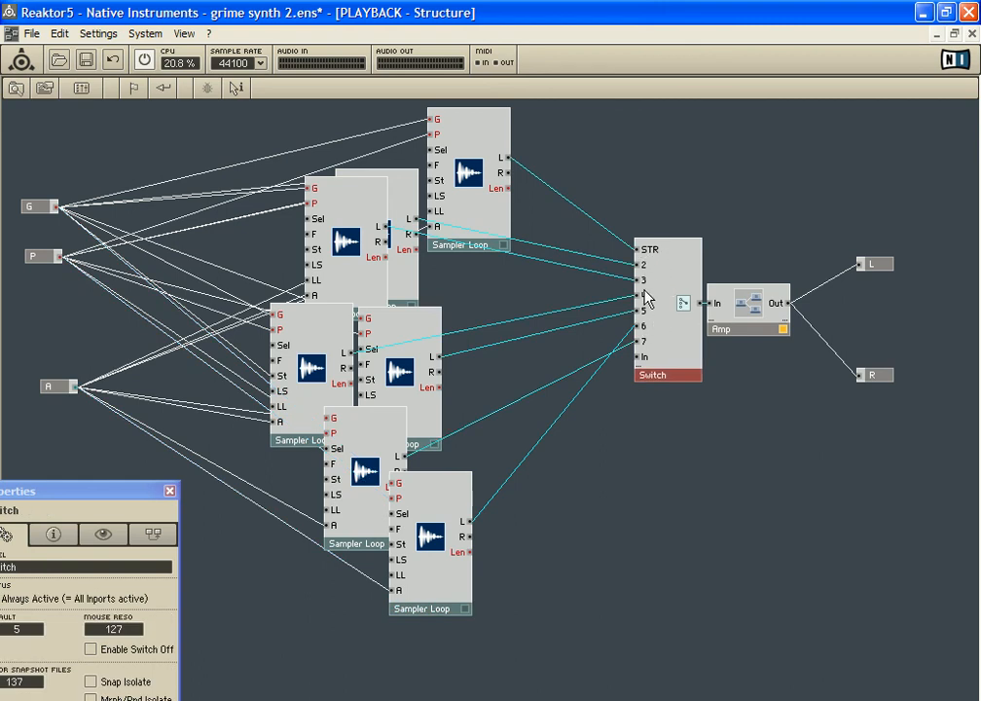
Rearrange the two lowest Sampler Loops so the one feeding Switch input 6 sits above the one feeding input 7
{"action": "left_click_drag", "start_coordinate": [453, 515], "coordinate": [477, 494]}
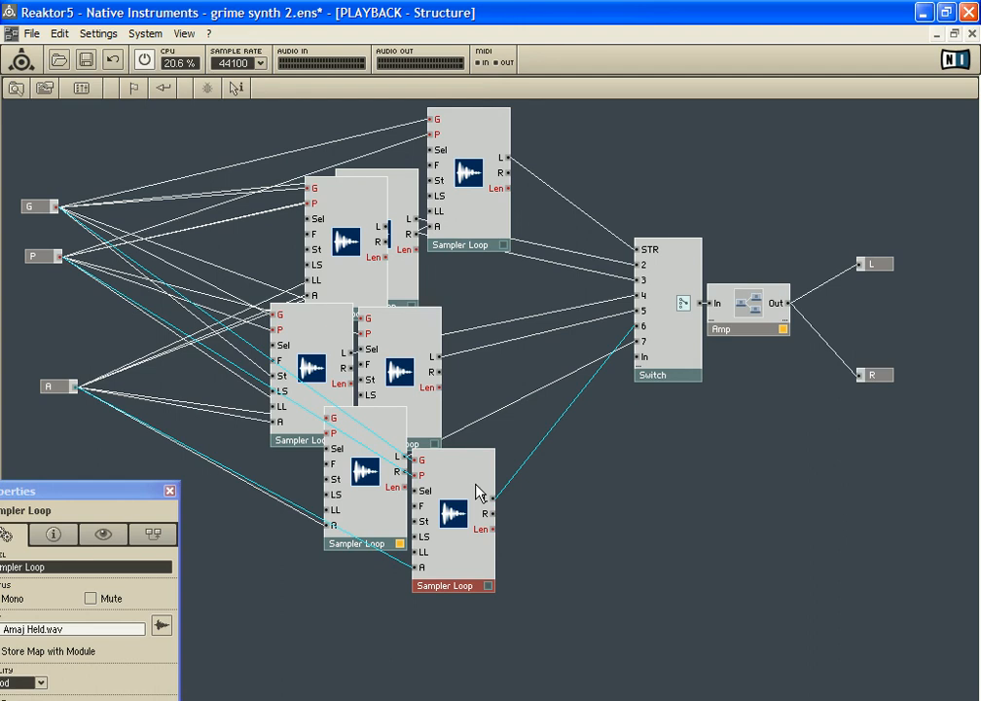
{"action": "left_click_drag", "start_coordinate": [476, 493], "coordinate": [327, 571]}
{"action": "left_click", "coordinate": [378, 465]}
{"action": "left_click_drag", "start_coordinate": [378, 465], "coordinate": [564, 516]}
{"action": "left_click_drag", "start_coordinate": [322, 560], "coordinate": [329, 375]}
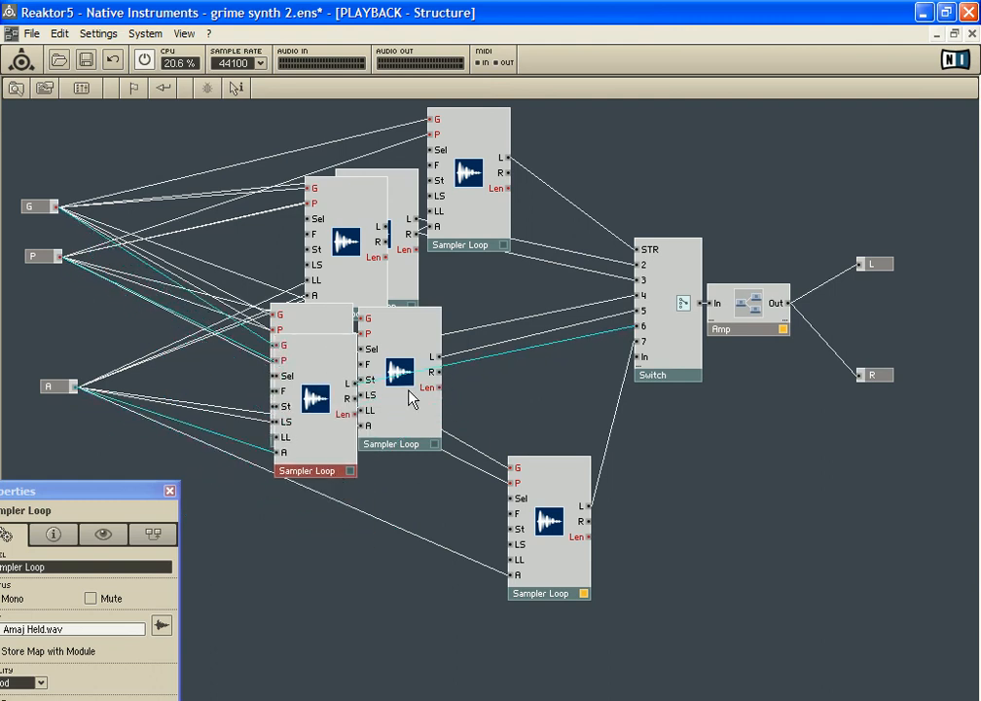
{"action": "left_click_drag", "start_coordinate": [562, 488], "coordinate": [447, 500]}
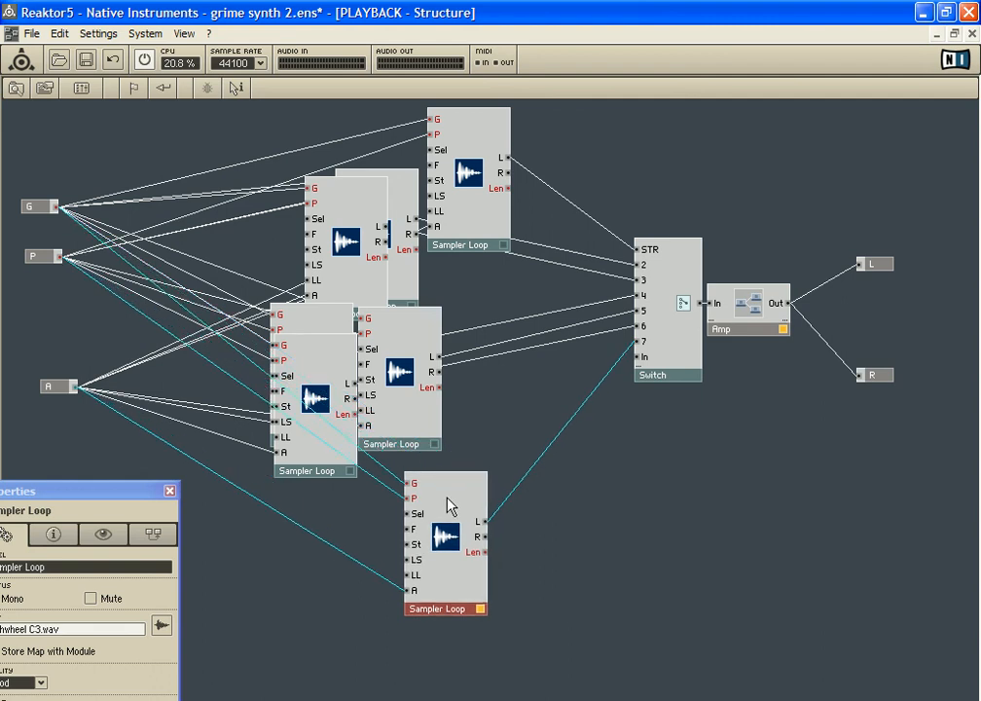